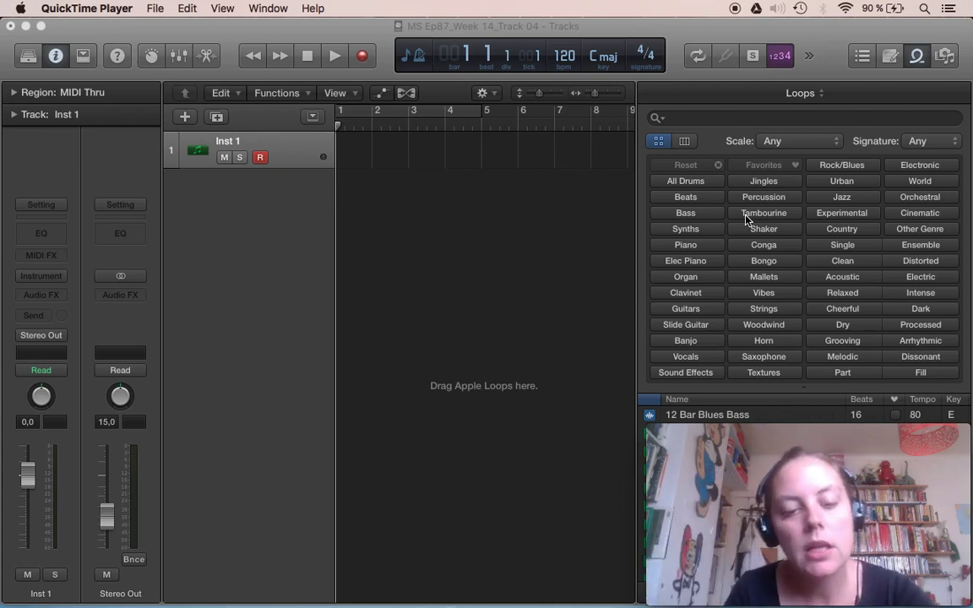
Filter the Apple Loops to guitars that are electric, intense and distorted.
{"action": "left_click", "coordinate": [715, 118]}
{"action": "left_click", "coordinate": [698, 316]}
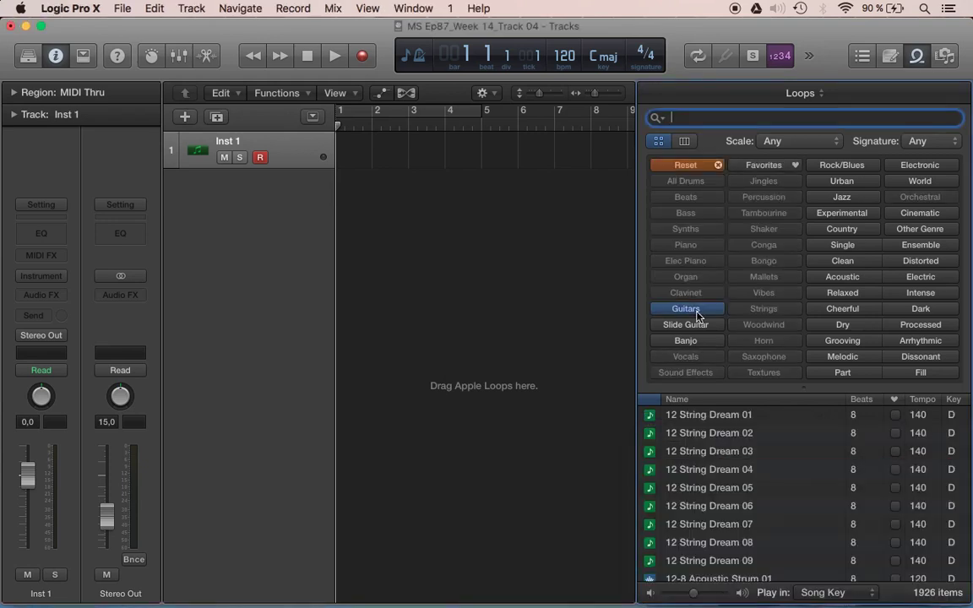
{"action": "left_click", "coordinate": [926, 278]}
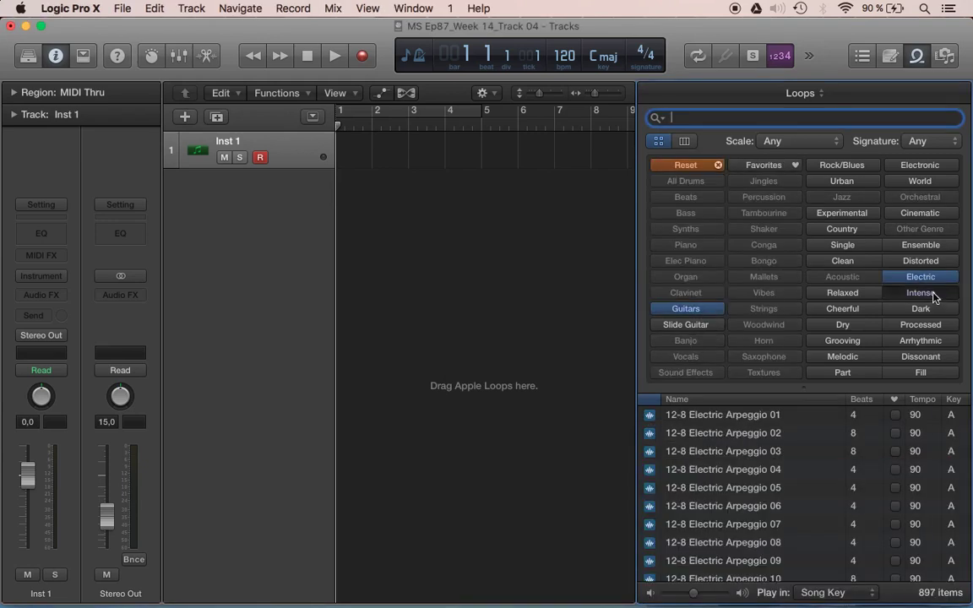
{"action": "left_click", "coordinate": [924, 293]}
{"action": "left_click", "coordinate": [929, 262]}
Preview Classic Attitude Rock 02 and add it on a new track at bar 1, importing its tempo information.
{"action": "left_click", "coordinate": [744, 505]}
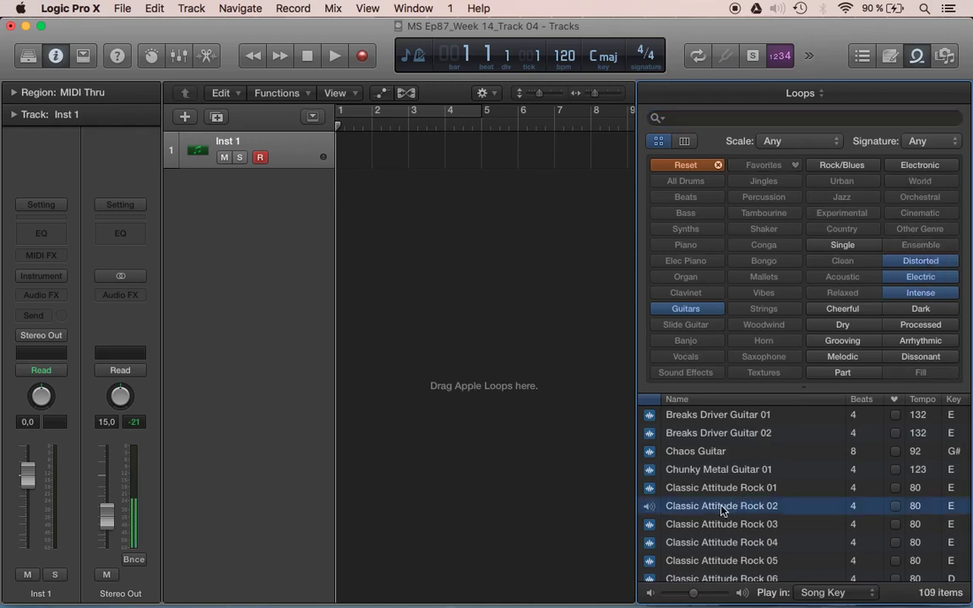
{"action": "left_click_drag", "start_coordinate": [717, 520], "coordinate": [346, 180]}
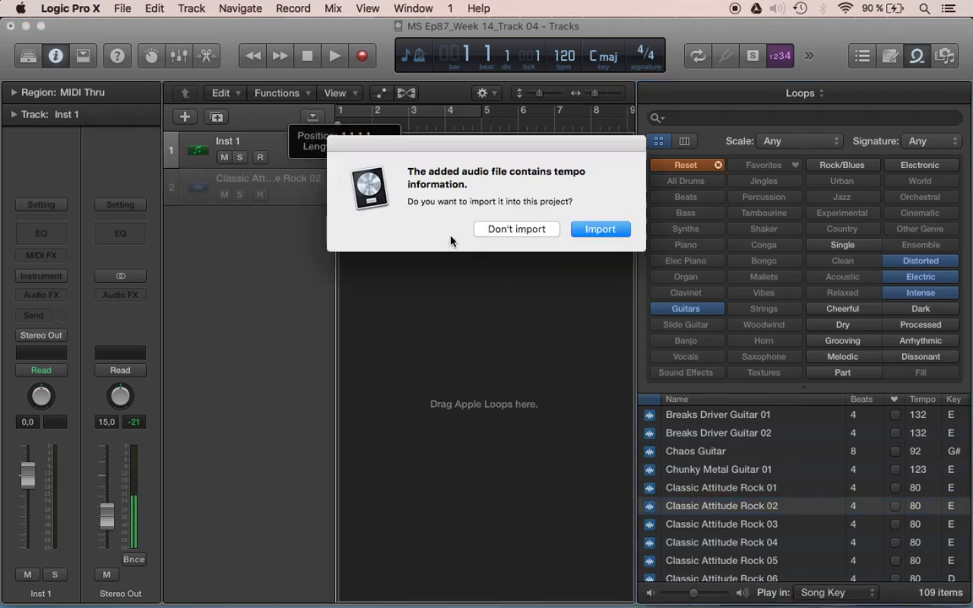
{"action": "left_click", "coordinate": [601, 229]}
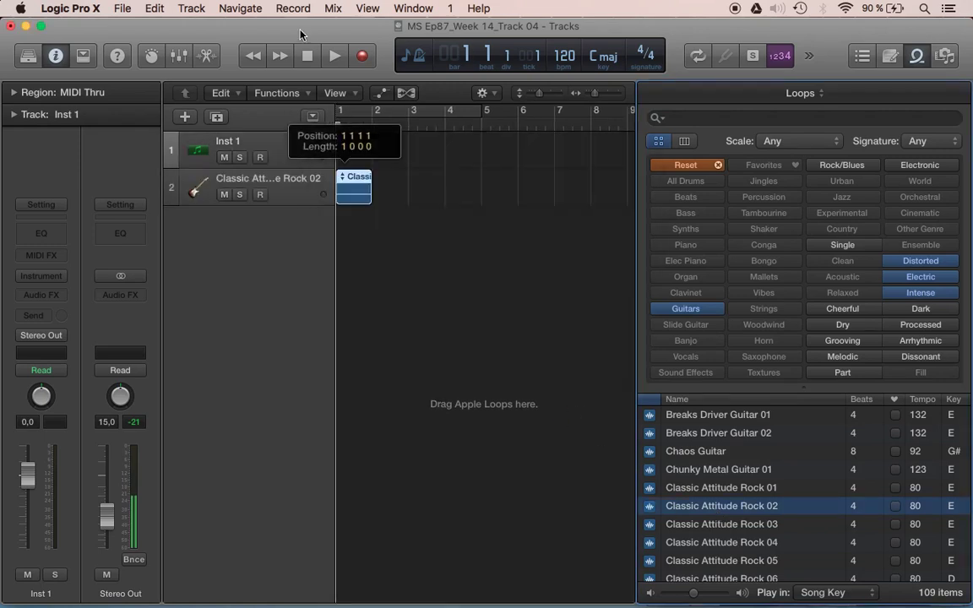
Play the Classic Attitude Rock 02 region and copy it end to end so it fills bars 1 to 4.
{"action": "key", "text": "space"}
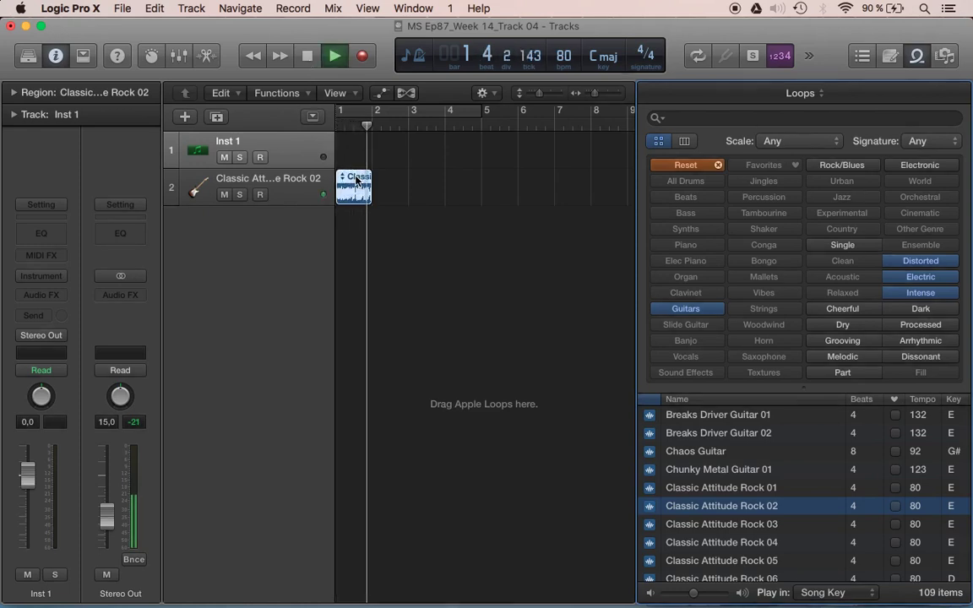
{"action": "left_click_drag", "start_coordinate": [357, 180], "coordinate": [393, 182]}
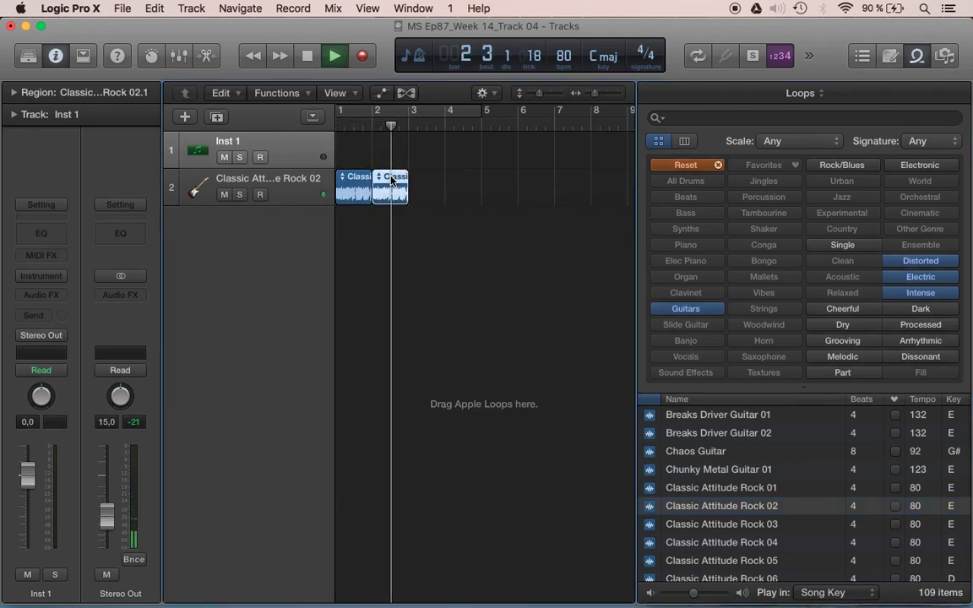
{"action": "left_click", "coordinate": [347, 181], "text": "shift"}
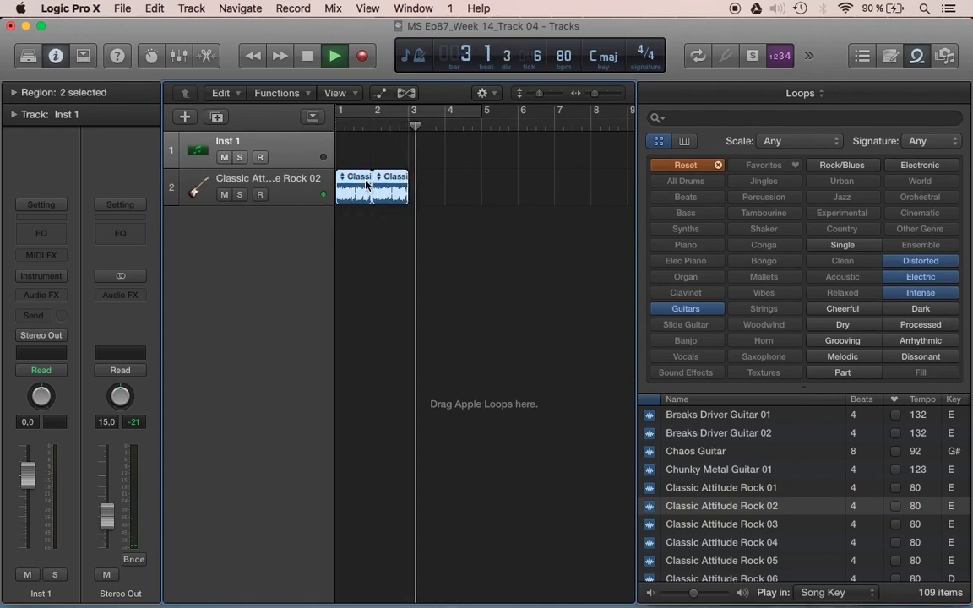
{"action": "left_click_drag", "start_coordinate": [364, 182], "coordinate": [438, 188]}
{"action": "key", "text": "super+Left"}
{"action": "key", "text": "super+Left"}
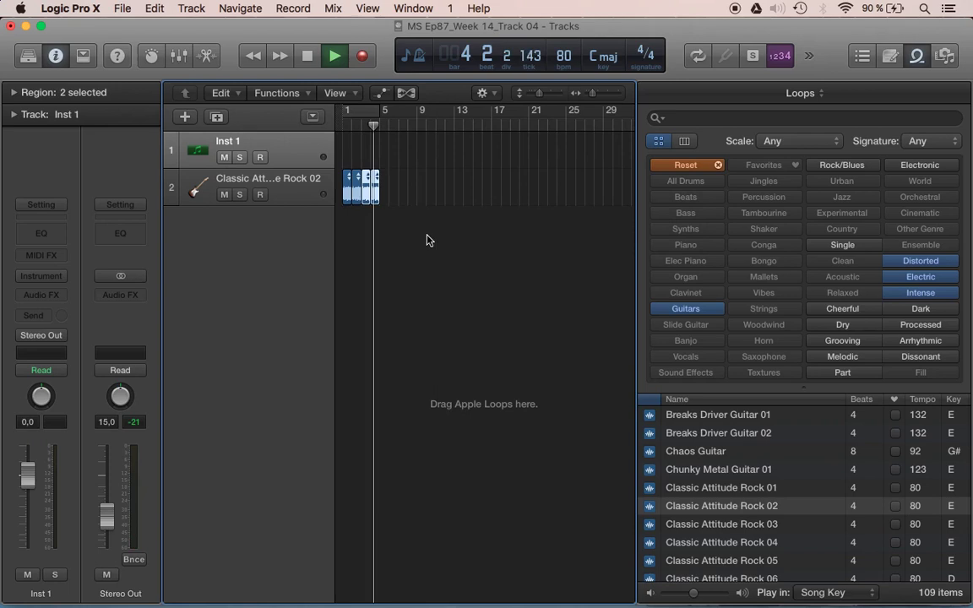
{"action": "left_click", "coordinate": [308, 55]}
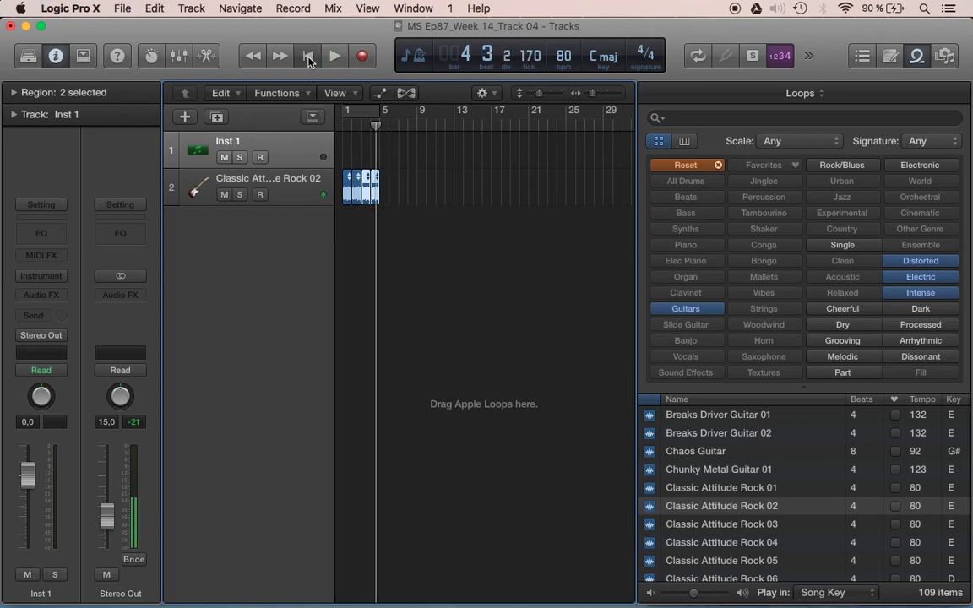
Preview Classic Attitude Rock 04 and place four one-bar regions from bar 9 on the Classic Attitude Rock track, selecting them.
{"action": "left_click", "coordinate": [763, 542]}
{"action": "scroll", "coordinate": [764, 550], "scroll_direction": "down", "scroll_amount": 2}
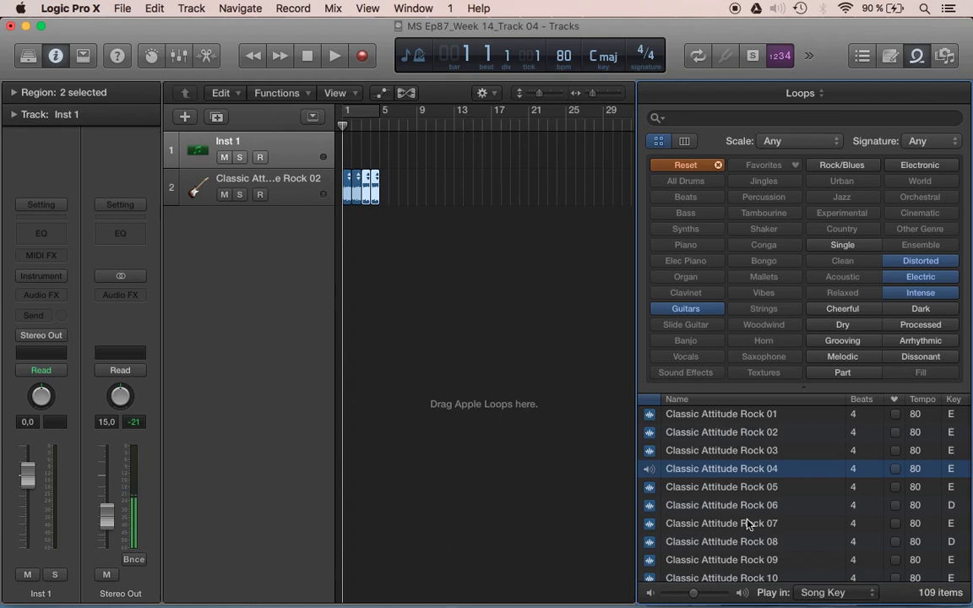
{"action": "left_click_drag", "start_coordinate": [749, 468], "coordinate": [445, 199]}
{"action": "left_click", "coordinate": [423, 205], "text": "shift"}
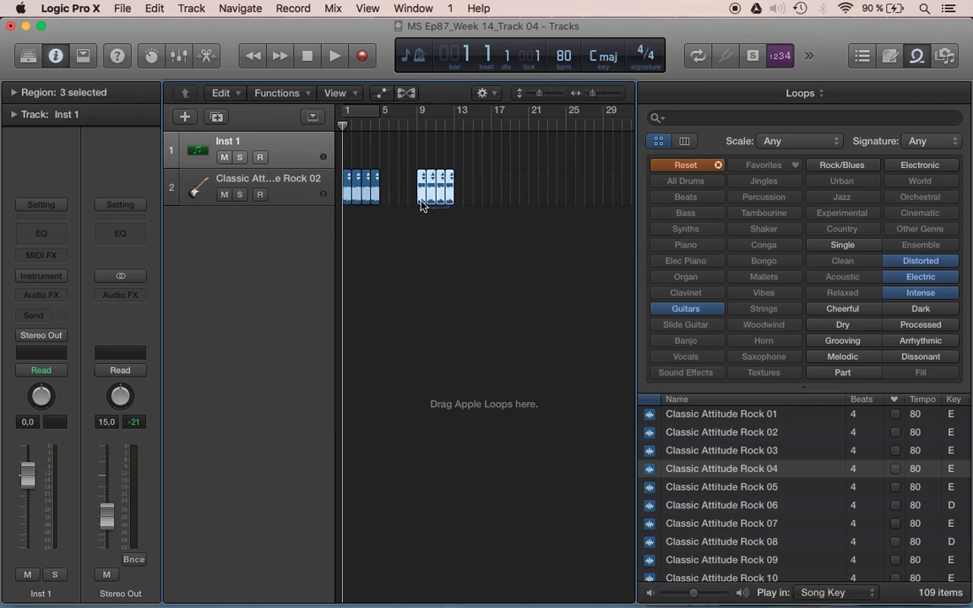
Recolor the four selected regions from bar 9 turquoise.
{"action": "key", "text": "alt+c"}
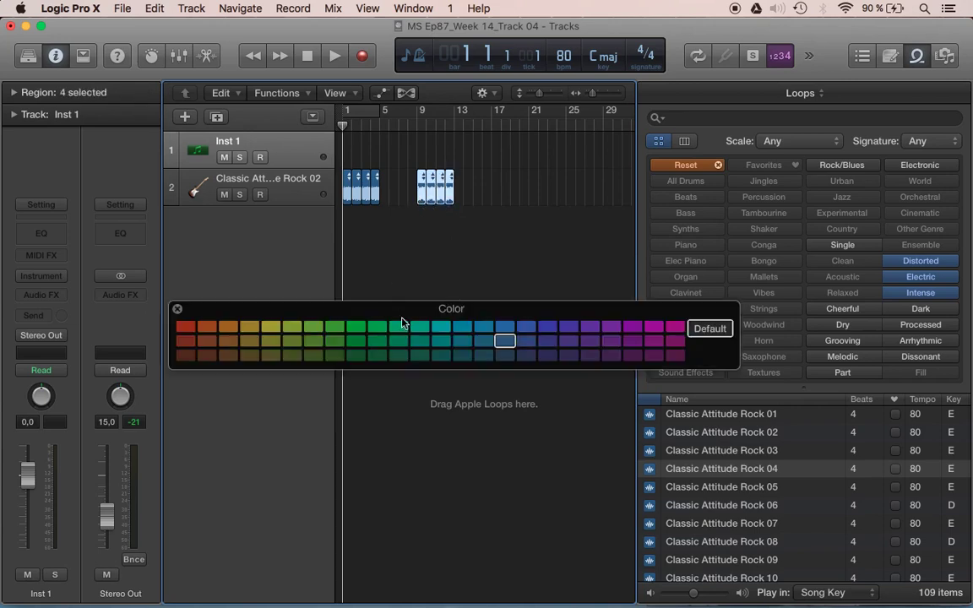
{"action": "left_click", "coordinate": [420, 328]}
{"action": "left_click", "coordinate": [177, 311]}
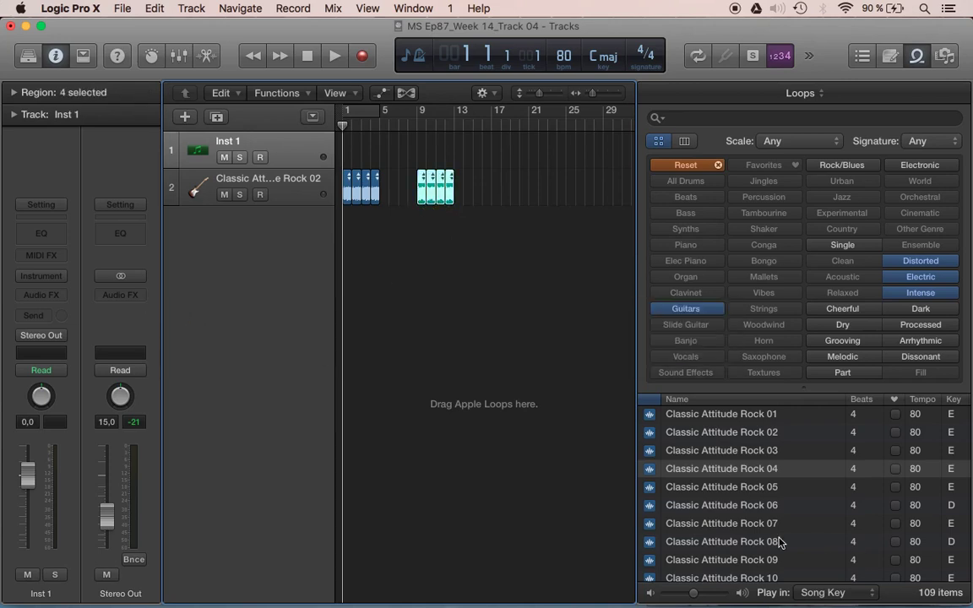
Preview heavier guitar loops and add Dark and Heavy Riff 04 on a new track at bar 1.
{"action": "scroll", "coordinate": [779, 541], "scroll_direction": "down", "scroll_amount": 10}
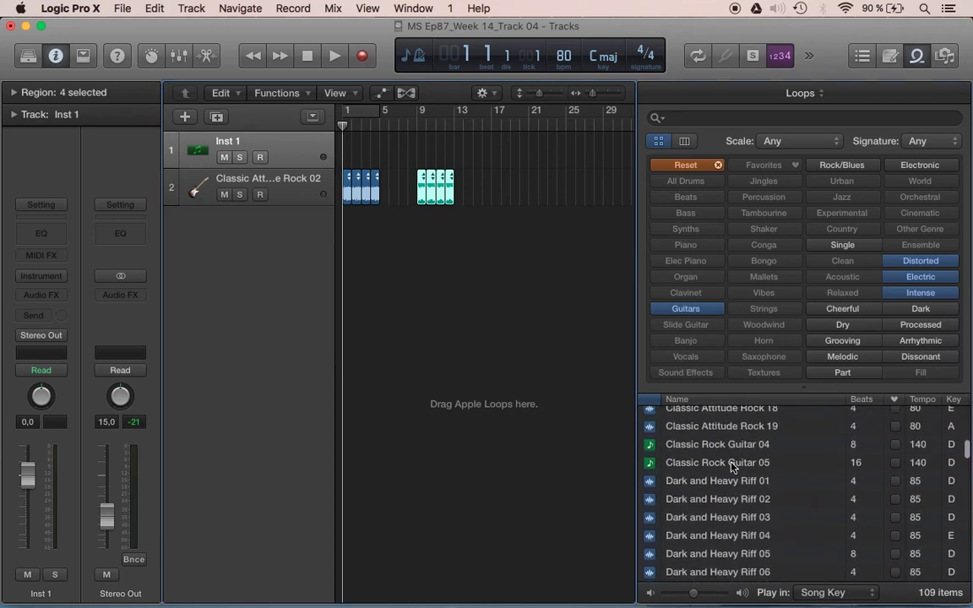
{"action": "left_click", "coordinate": [732, 467]}
{"action": "left_click", "coordinate": [731, 539]}
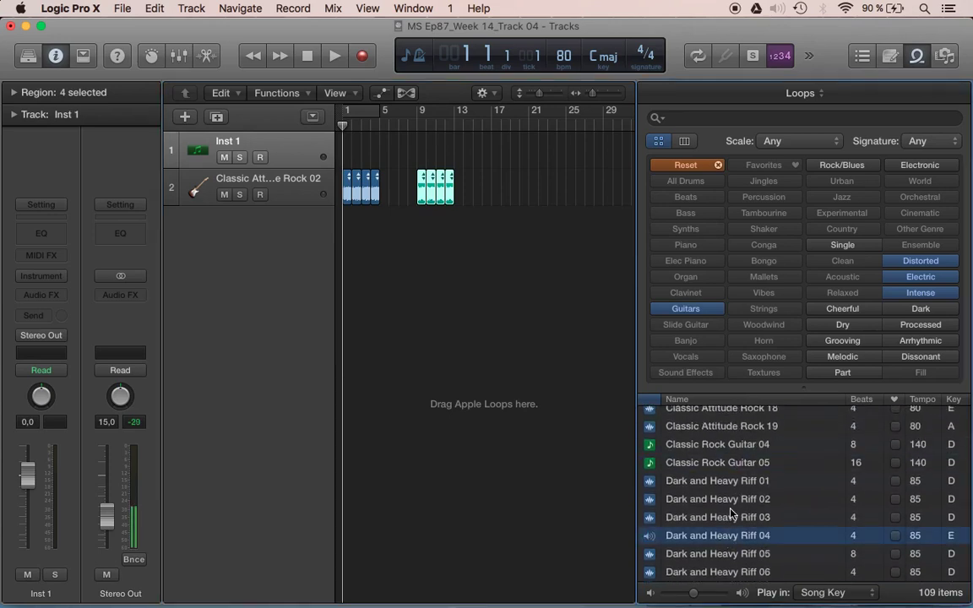
{"action": "left_click_drag", "start_coordinate": [724, 542], "coordinate": [345, 381]}
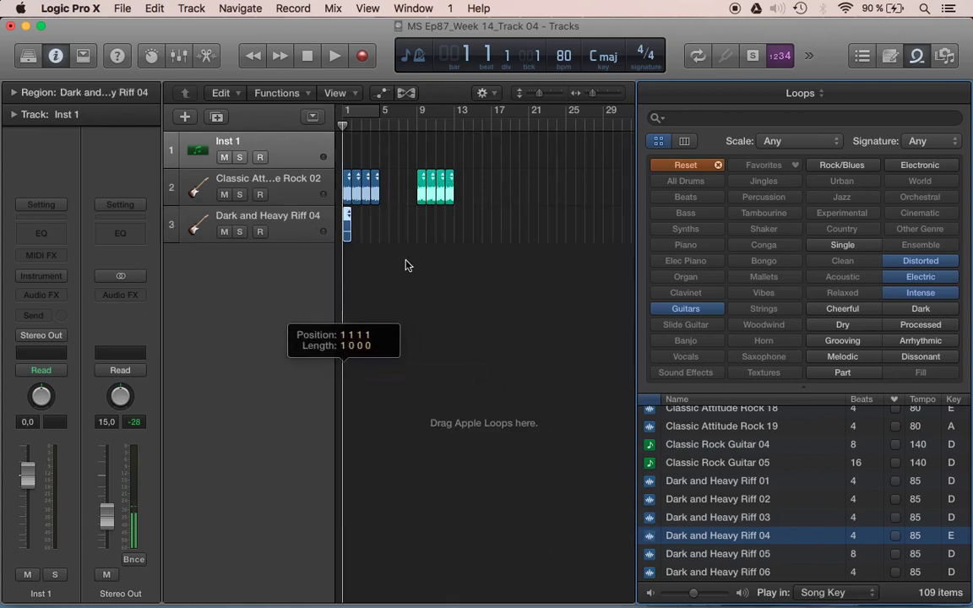
Move all Classic Attitude Rock regions four bars later and loop the Dark and Heavy Riff 04 region to fill bars 1 to 4.
{"action": "left_click_drag", "start_coordinate": [469, 189], "coordinate": [384, 194]}
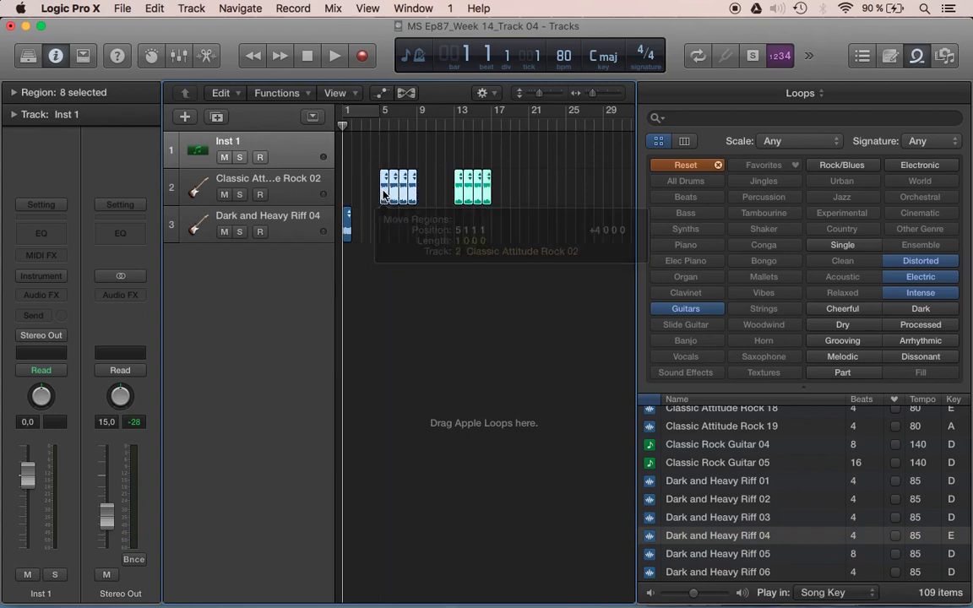
{"action": "left_click_drag", "start_coordinate": [353, 227], "coordinate": [380, 224]}
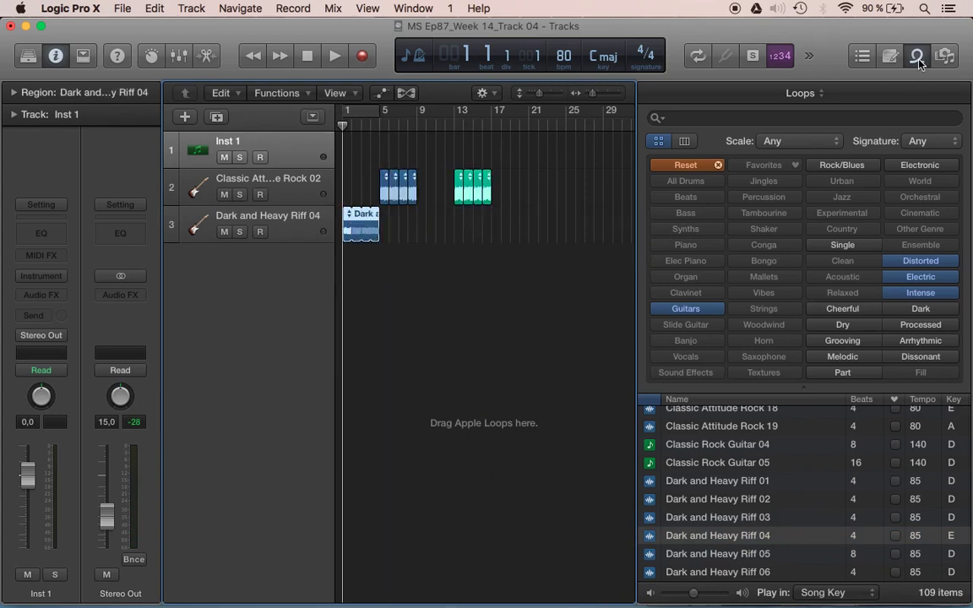
Preview further distorted guitar loops, including Dark and Heavy Riff 16.
{"action": "scroll", "coordinate": [746, 466], "scroll_direction": "down", "scroll_amount": 10}
{"action": "left_click", "coordinate": [737, 475]}
{"action": "scroll", "coordinate": [739, 469], "scroll_direction": "up", "scroll_amount": 4}
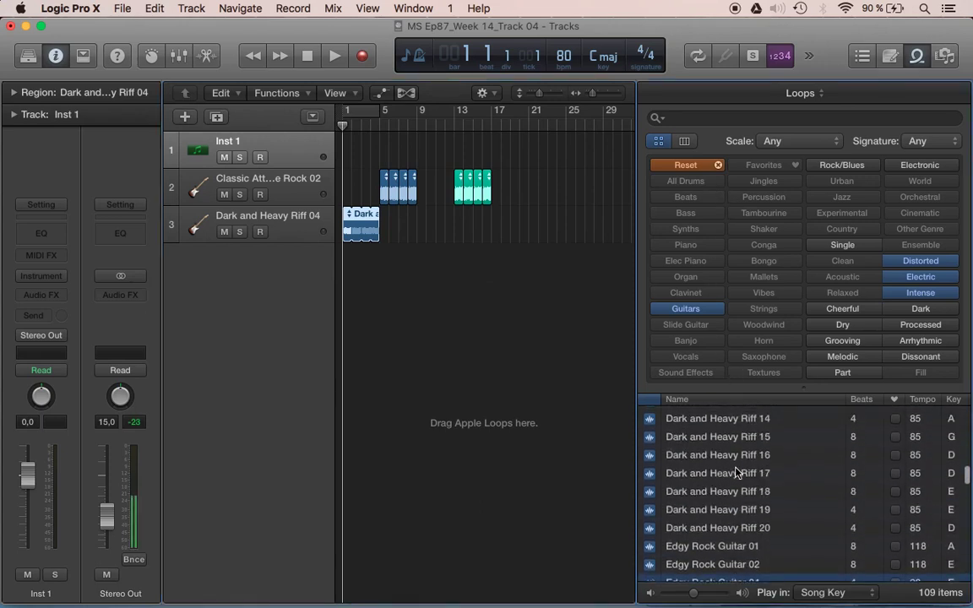
{"action": "left_click", "coordinate": [739, 463]}
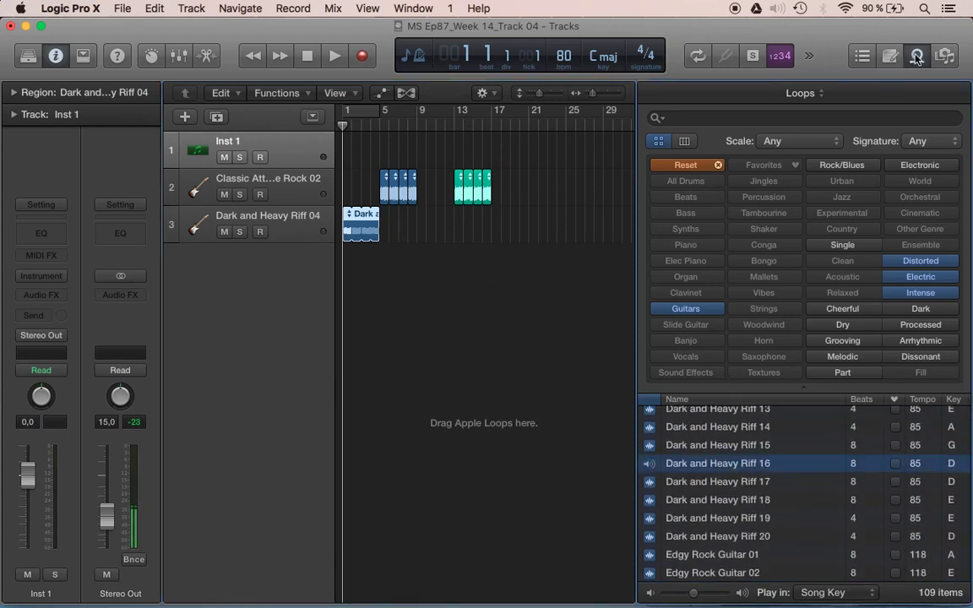
Reset the loop filters and filter for all drums that are distorted, electric and intense.
{"action": "left_click", "coordinate": [686, 167]}
{"action": "left_click", "coordinate": [686, 181]}
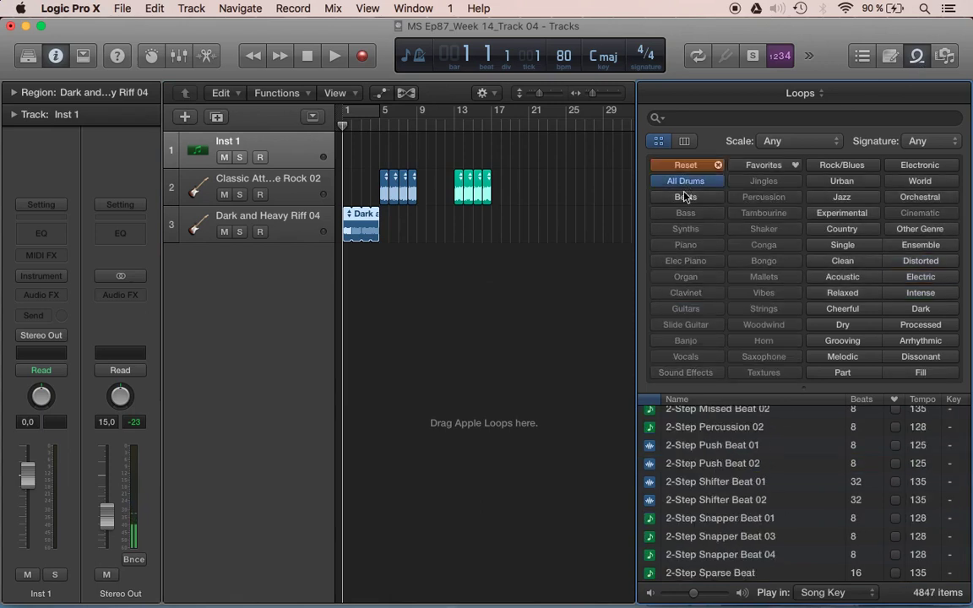
{"action": "left_click", "coordinate": [920, 247]}
{"action": "left_click", "coordinate": [923, 246]}
{"action": "left_click", "coordinate": [921, 261]}
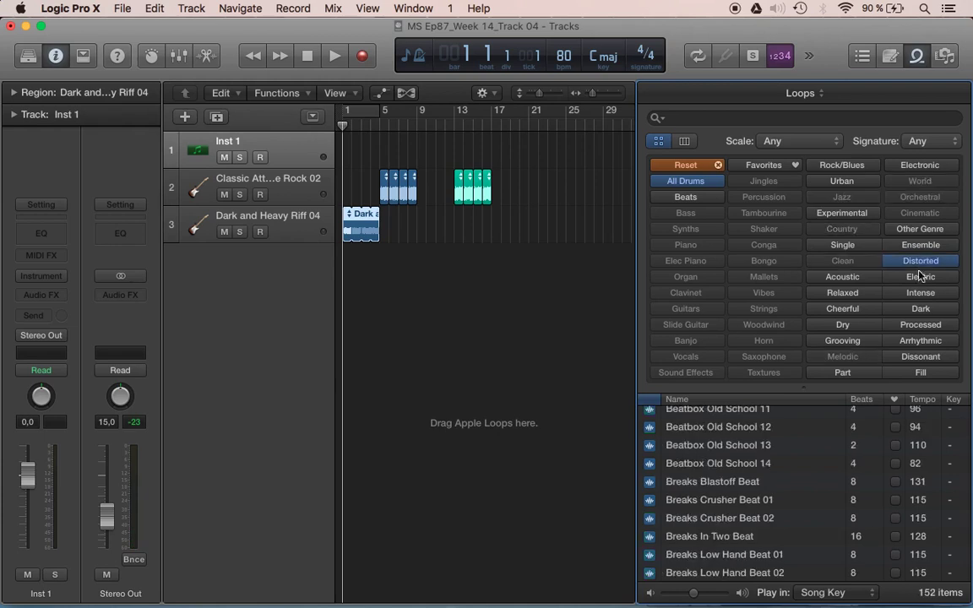
{"action": "left_click", "coordinate": [921, 277]}
{"action": "left_click", "coordinate": [921, 292]}
Preview several drum loops and add Breaks Crusher Beat 01 on a new track at bar 15.
{"action": "left_click", "coordinate": [750, 499]}
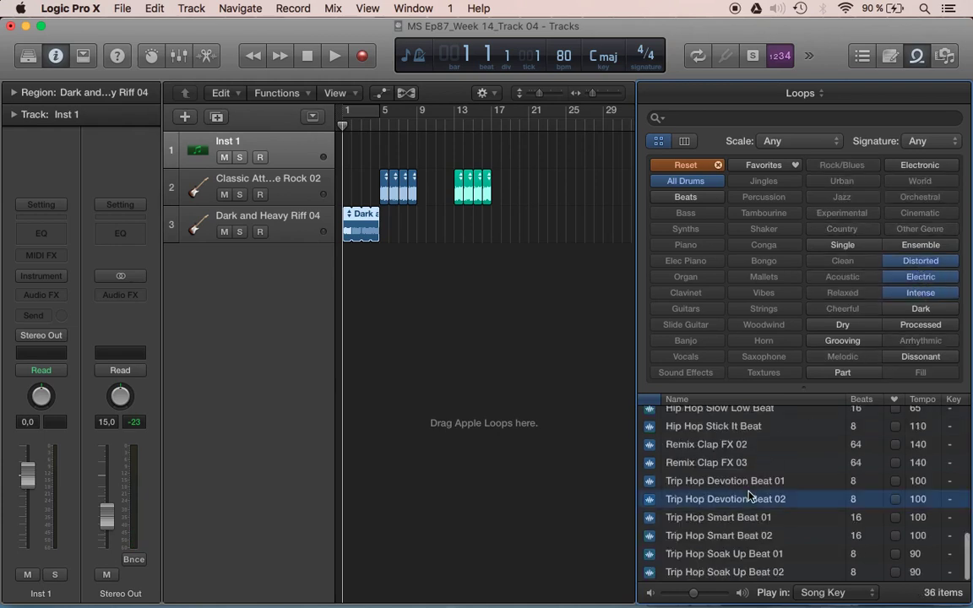
{"action": "scroll", "coordinate": [749, 497], "scroll_direction": "up", "scroll_amount": 5}
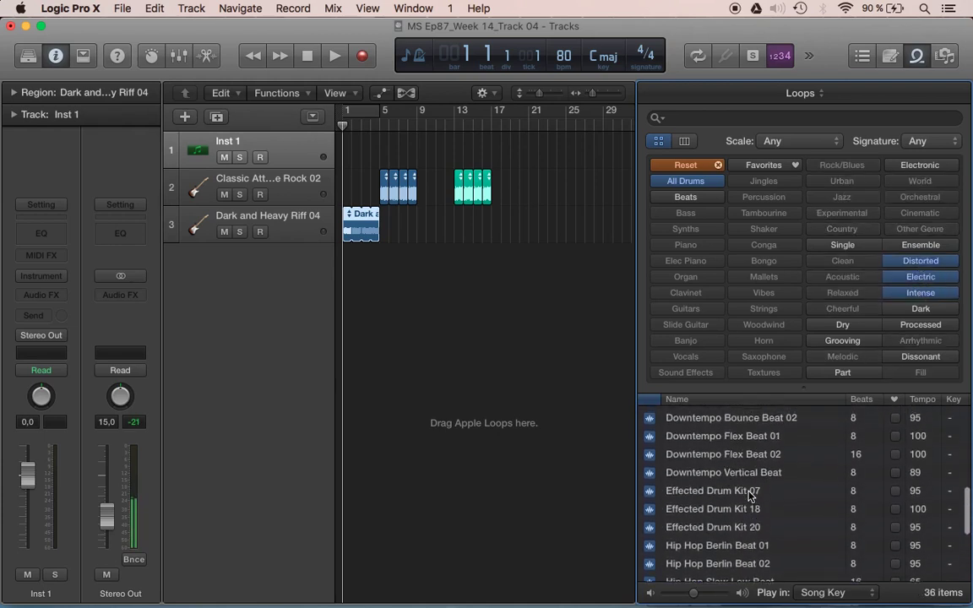
{"action": "left_click", "coordinate": [748, 496]}
{"action": "left_click", "coordinate": [739, 459]}
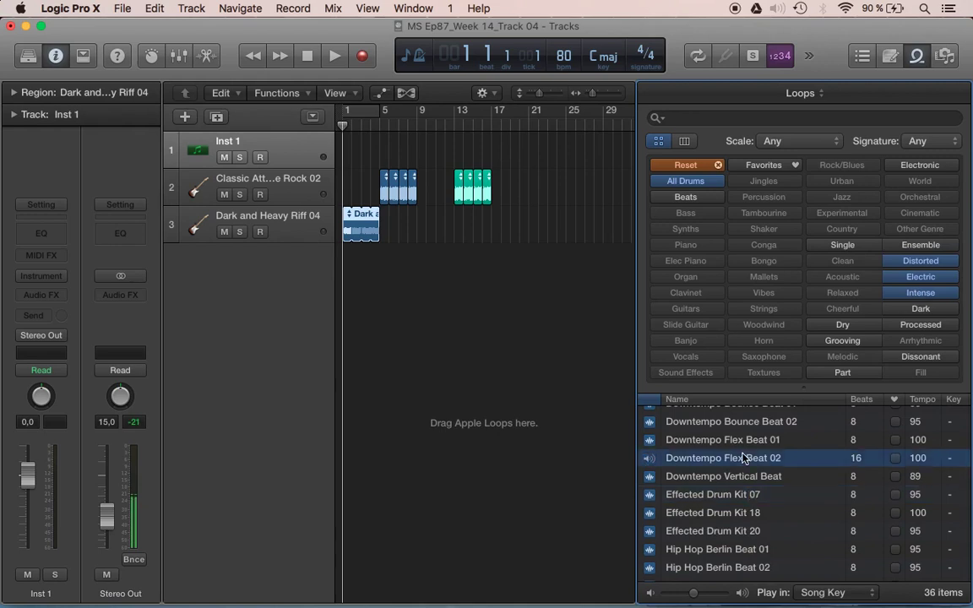
{"action": "scroll", "coordinate": [740, 458], "scroll_direction": "up", "scroll_amount": 5}
{"action": "left_click", "coordinate": [710, 451]}
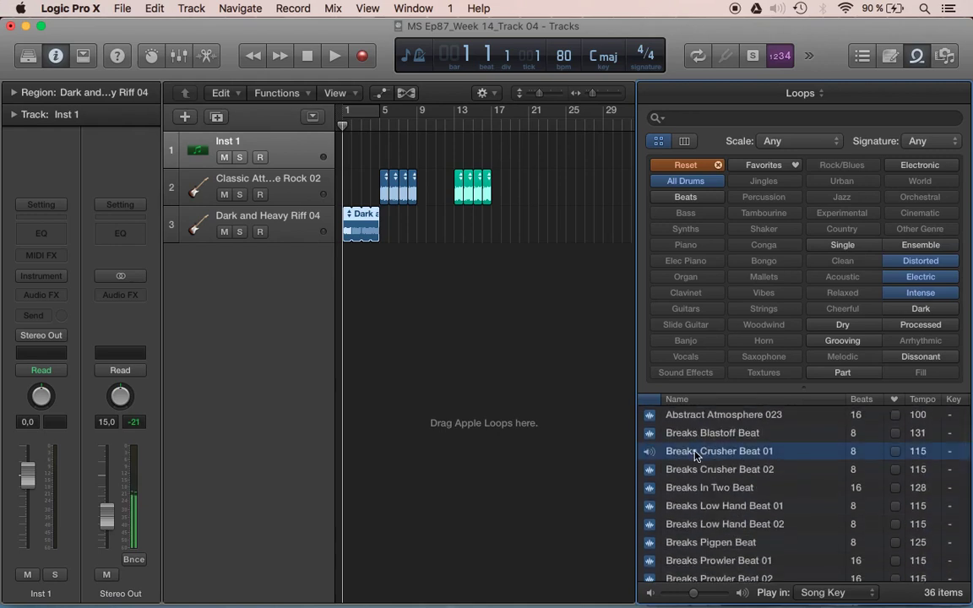
{"action": "left_click_drag", "start_coordinate": [695, 456], "coordinate": [475, 340]}
Preview the Trip Hop Devotion Beat 02 and Remix Clap FX 03 drum loops.
{"action": "scroll", "coordinate": [723, 523], "scroll_direction": "down", "scroll_amount": 10}
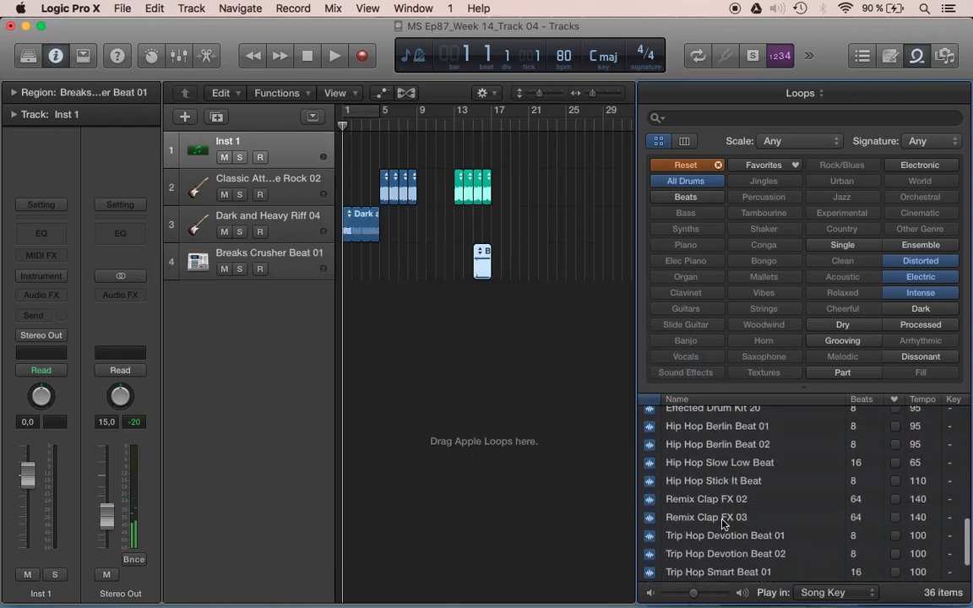
{"action": "left_click", "coordinate": [722, 518]}
{"action": "scroll", "coordinate": [723, 516], "scroll_direction": "down", "scroll_amount": 1}
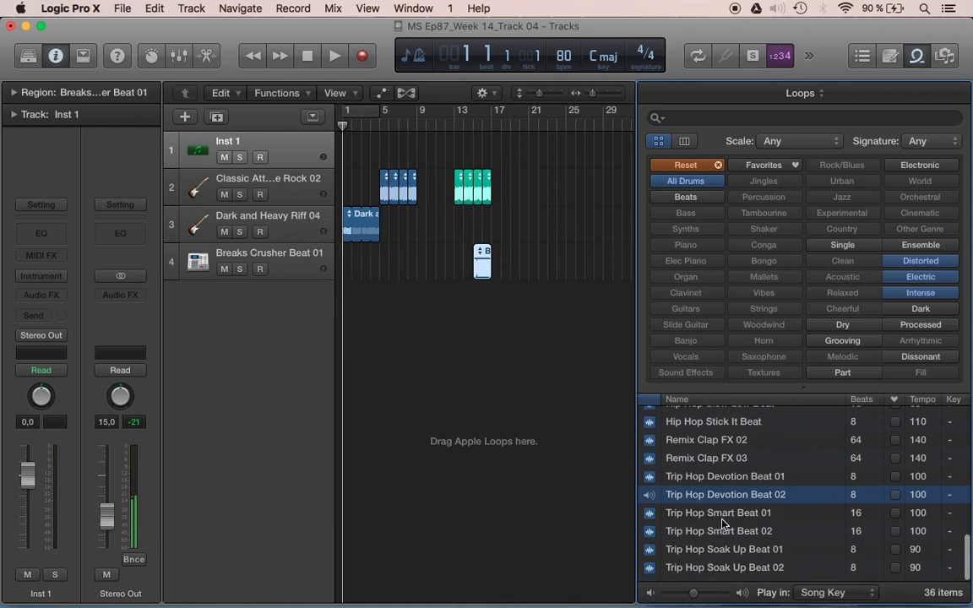
{"action": "left_click", "coordinate": [722, 464]}
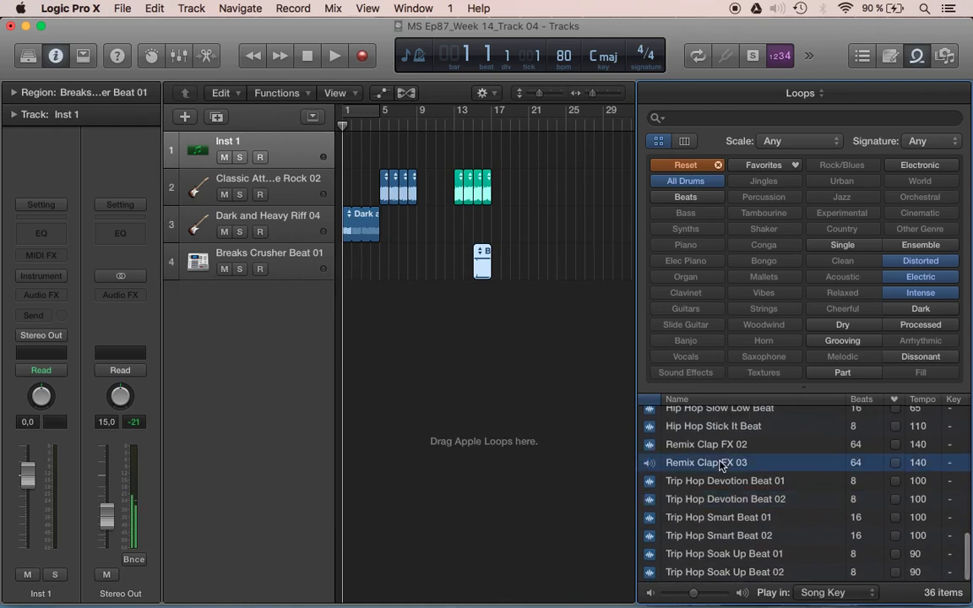
Remove the Electric filter from the drum loops and preview Breaks Blastoff Beat and Breaks Pigpen Beat.
{"action": "left_click", "coordinate": [932, 279]}
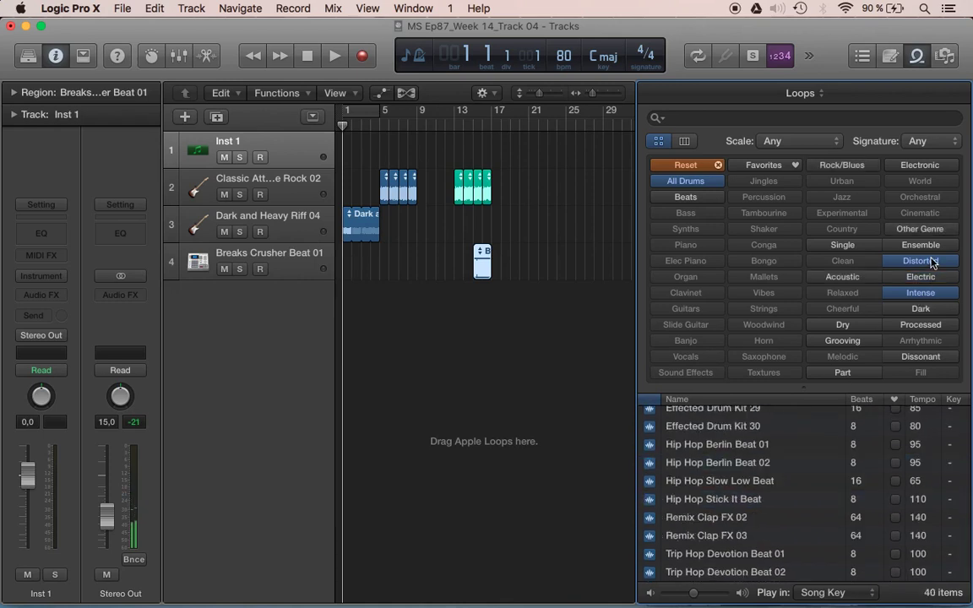
{"action": "scroll", "coordinate": [735, 437], "scroll_direction": "down", "scroll_amount": 3}
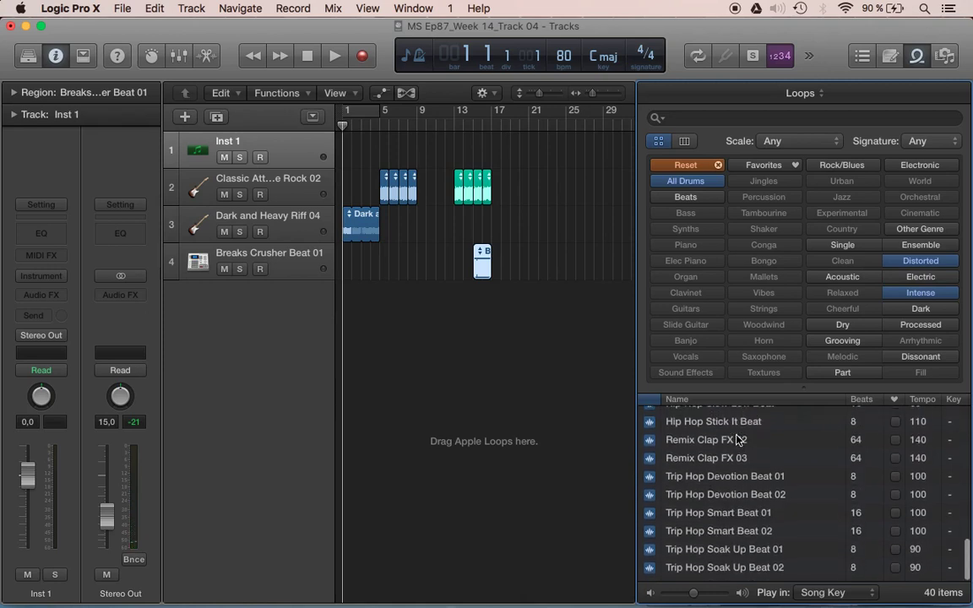
{"action": "scroll", "coordinate": [736, 439], "scroll_direction": "up", "scroll_amount": 8}
{"action": "scroll", "coordinate": [737, 438], "scroll_direction": "up", "scroll_amount": 2}
{"action": "left_click", "coordinate": [737, 437]}
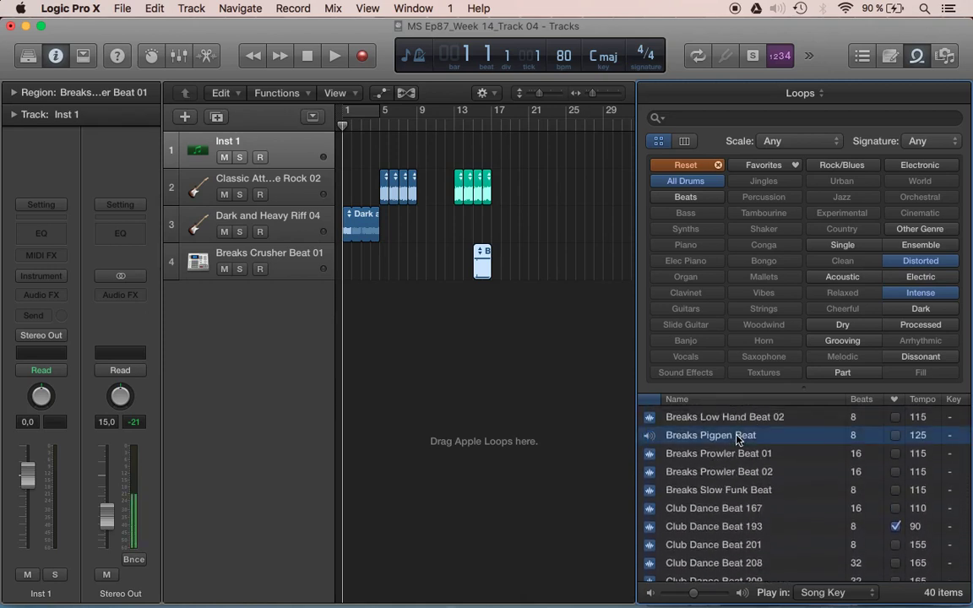
{"action": "scroll", "coordinate": [737, 439], "scroll_direction": "up", "scroll_amount": 6}
{"action": "left_click", "coordinate": [718, 434]}
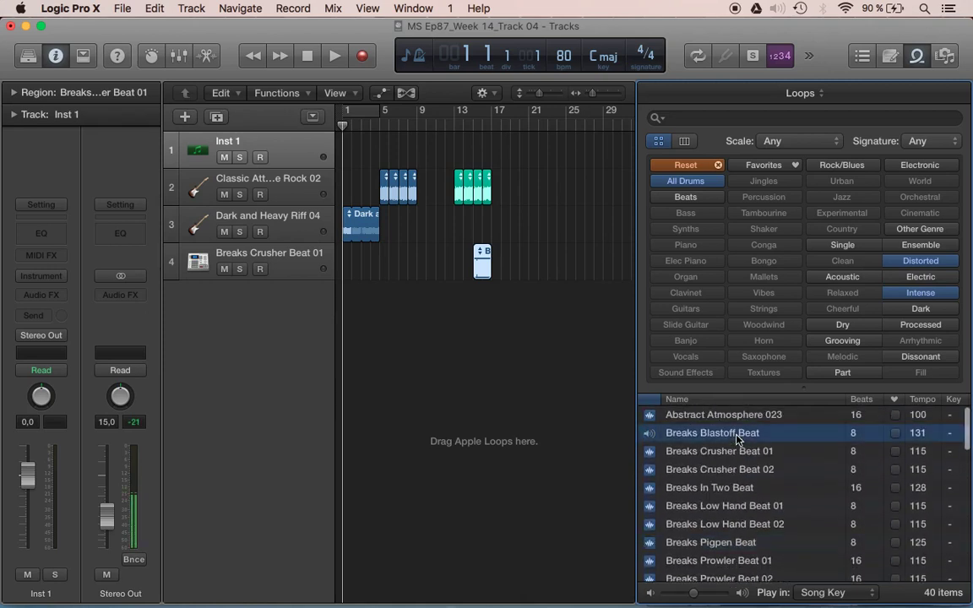
{"action": "left_click", "coordinate": [714, 540]}
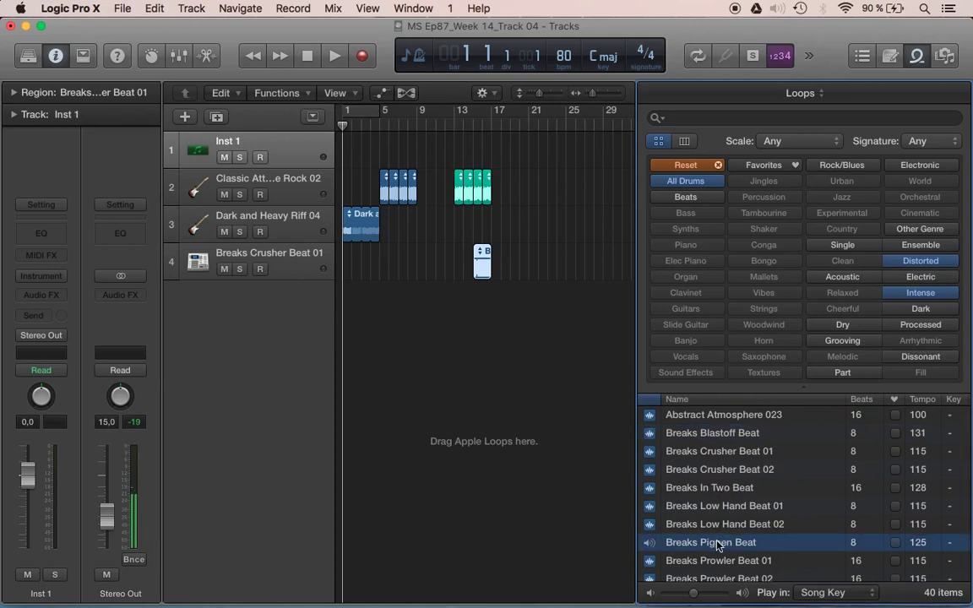
Add Breaks Pigpen Beat at bar 5 and Breaks In Two Beat at bar 1, each on a new track.
{"action": "left_click_drag", "start_coordinate": [719, 548], "coordinate": [388, 311]}
{"action": "left_click", "coordinate": [731, 487]}
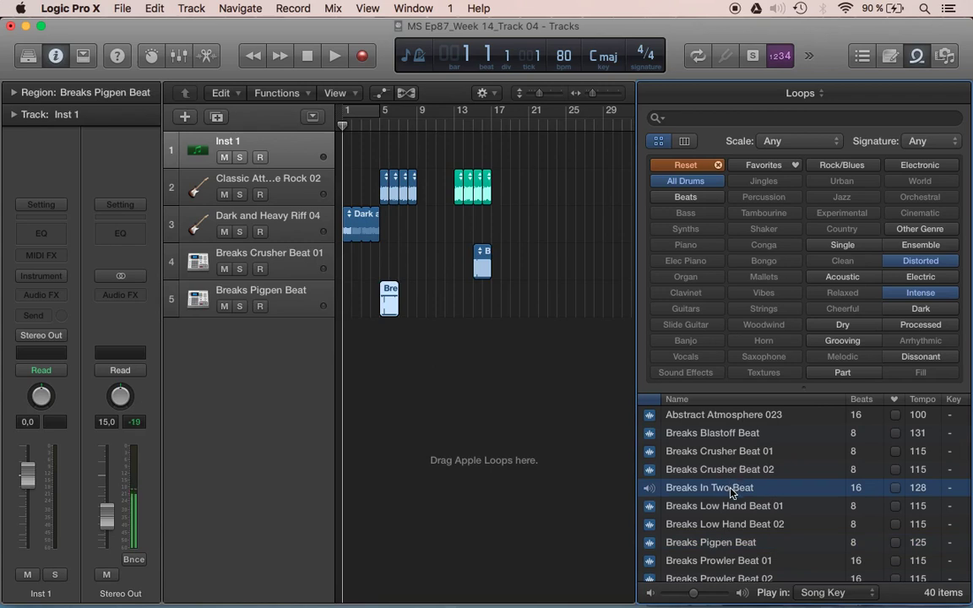
{"action": "left_click_drag", "start_coordinate": [717, 486], "coordinate": [347, 380]}
Preview the two Breaks Low Hand Beat loops, add Breaks Blastoff Beat on a new track at bar 13 and close the loop browser.
{"action": "left_click", "coordinate": [723, 524]}
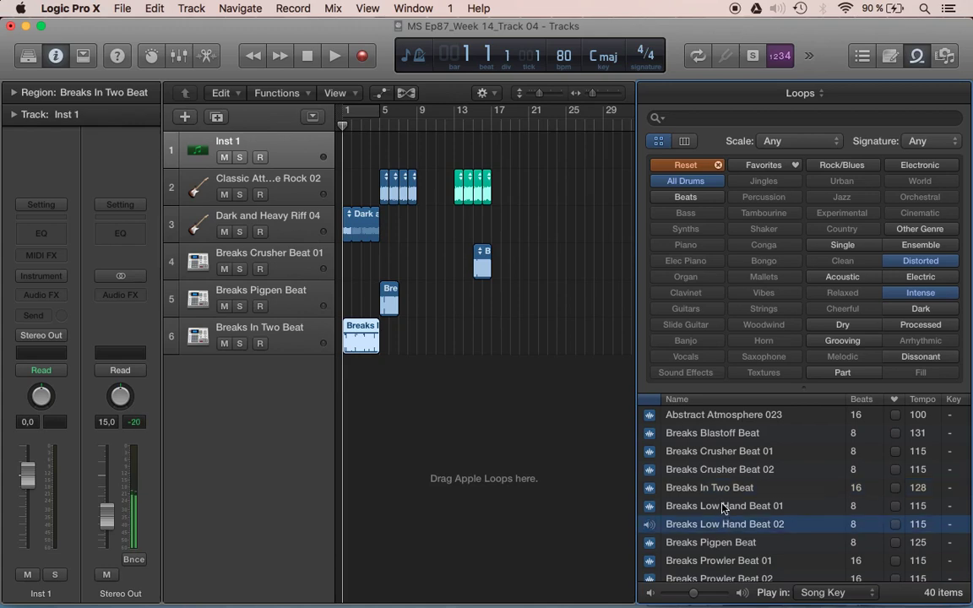
{"action": "left_click", "coordinate": [724, 507]}
{"action": "left_click", "coordinate": [728, 435]}
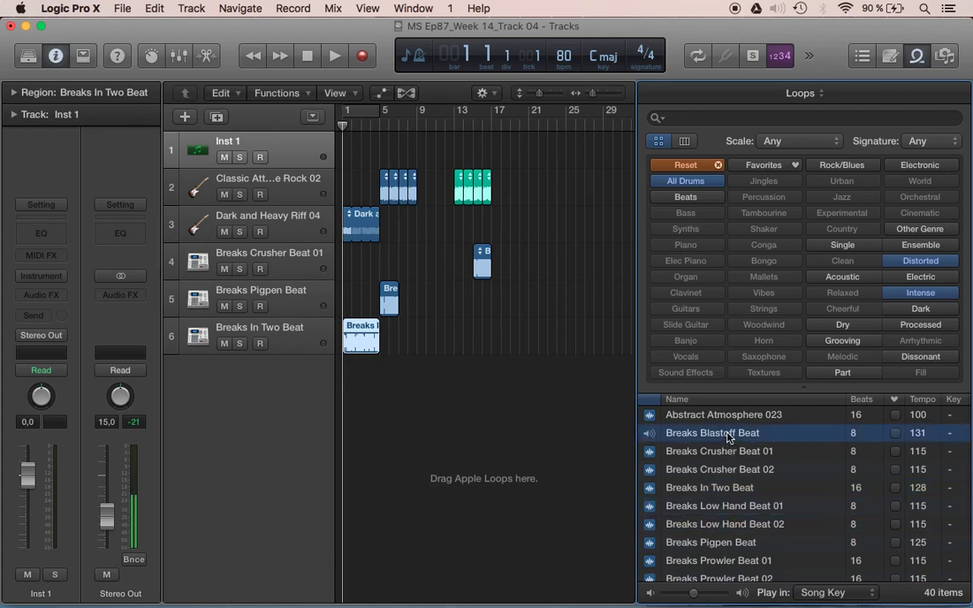
{"action": "left_click_drag", "start_coordinate": [727, 435], "coordinate": [463, 427]}
{"action": "left_click", "coordinate": [917, 61]}
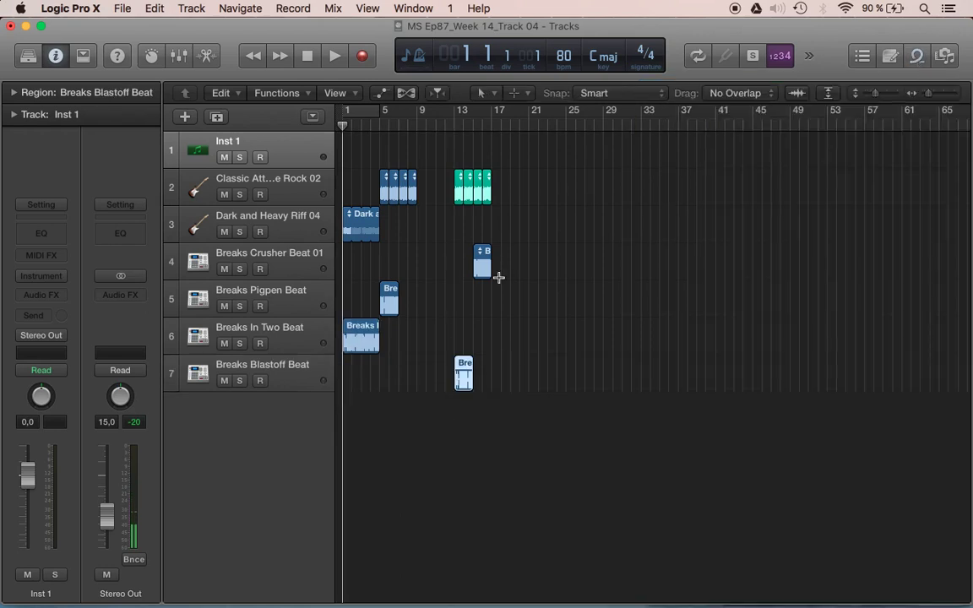
Move the playhead to bar 35 and switch the transport display to show bars and time.
{"action": "left_click", "coordinate": [638, 123]}
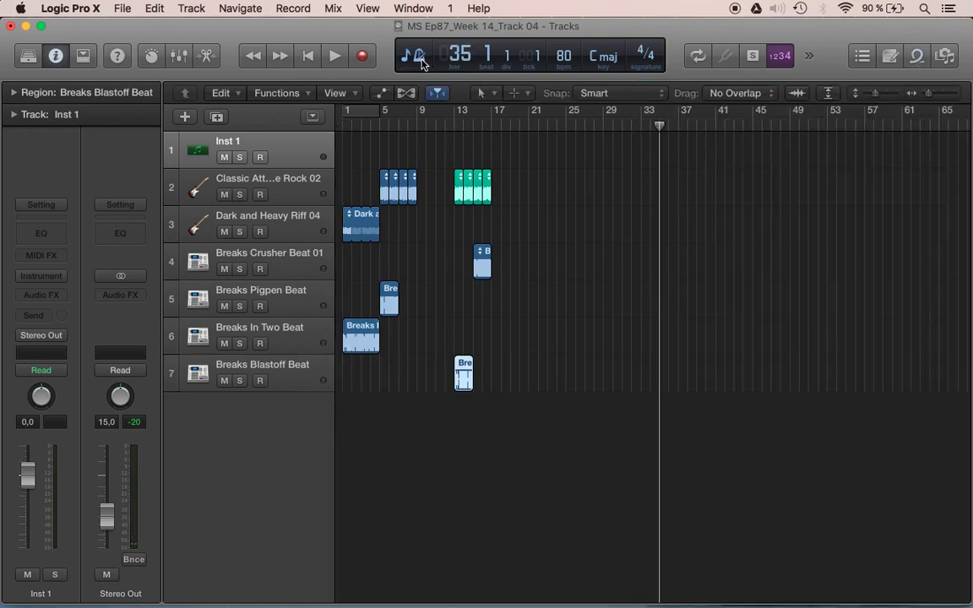
{"action": "left_click", "coordinate": [415, 57]}
{"action": "left_click", "coordinate": [446, 95]}
{"action": "key", "text": "super+Left"}
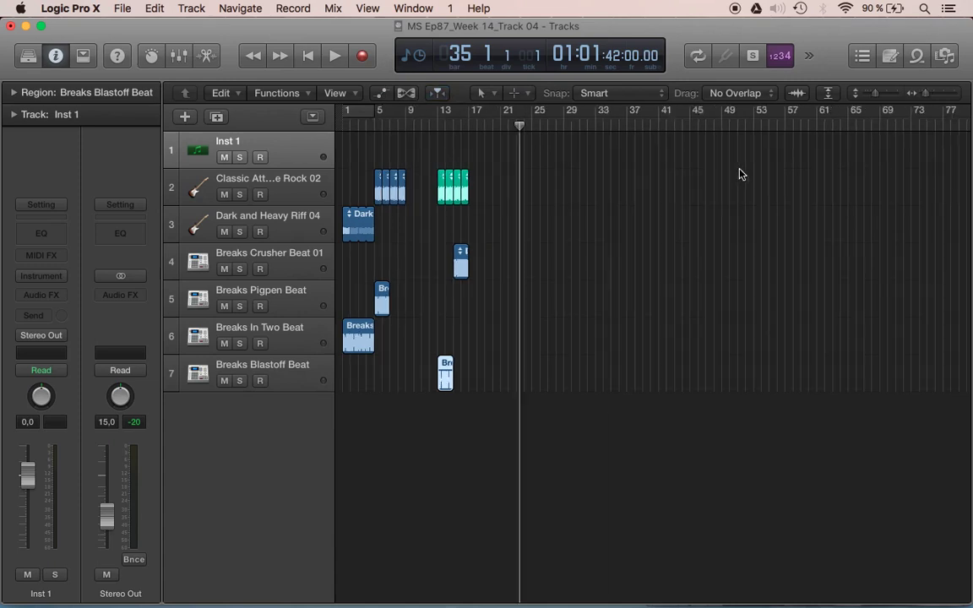
Set the project end to 64 4 1 1, check the time position of bar 57 and return the playhead to the start.
{"action": "left_click_drag", "start_coordinate": [934, 116], "coordinate": [636, 148]}
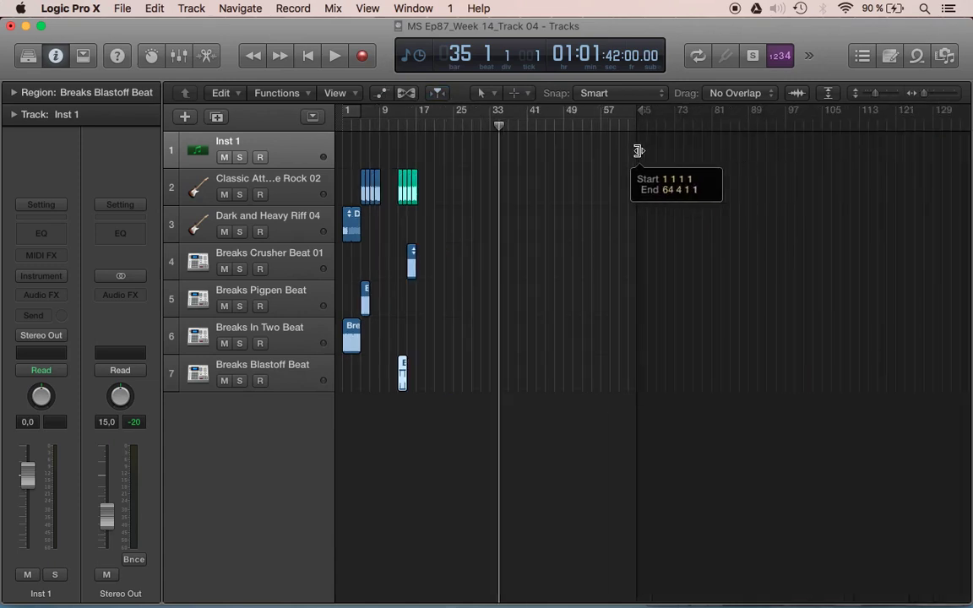
{"action": "left_click", "coordinate": [601, 125]}
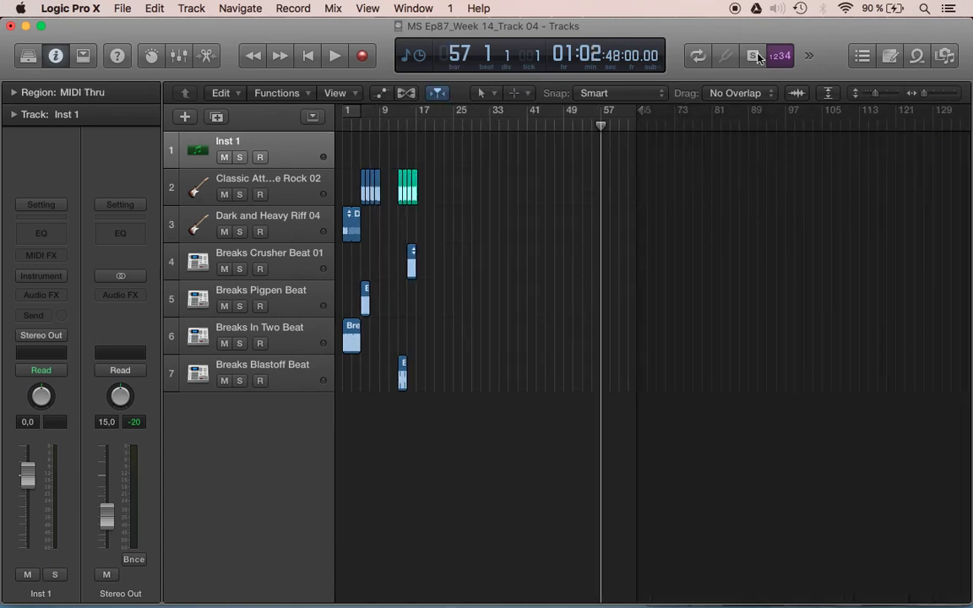
{"action": "left_click_drag", "start_coordinate": [927, 94], "coordinate": [917, 94]}
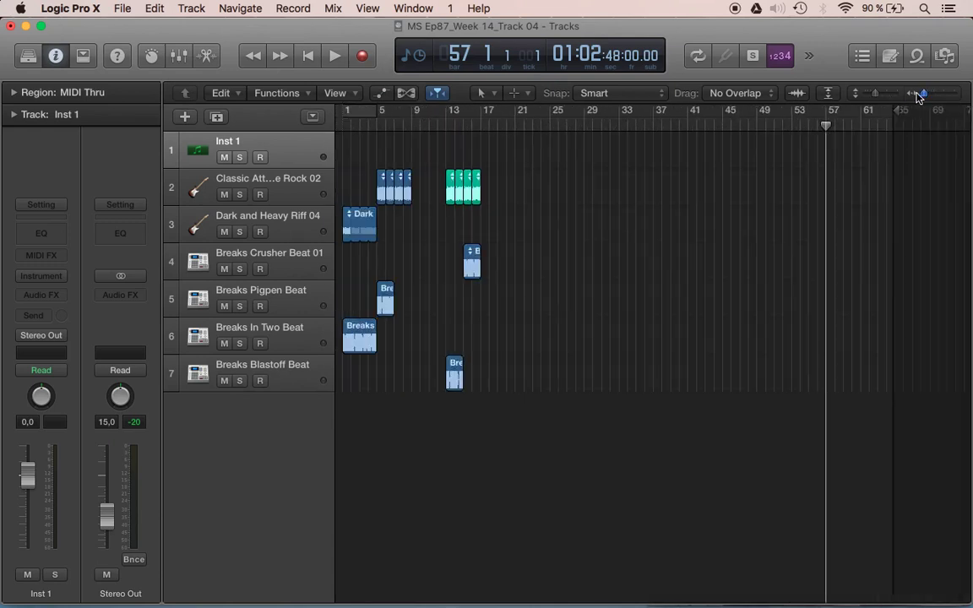
{"action": "left_click", "coordinate": [306, 56]}
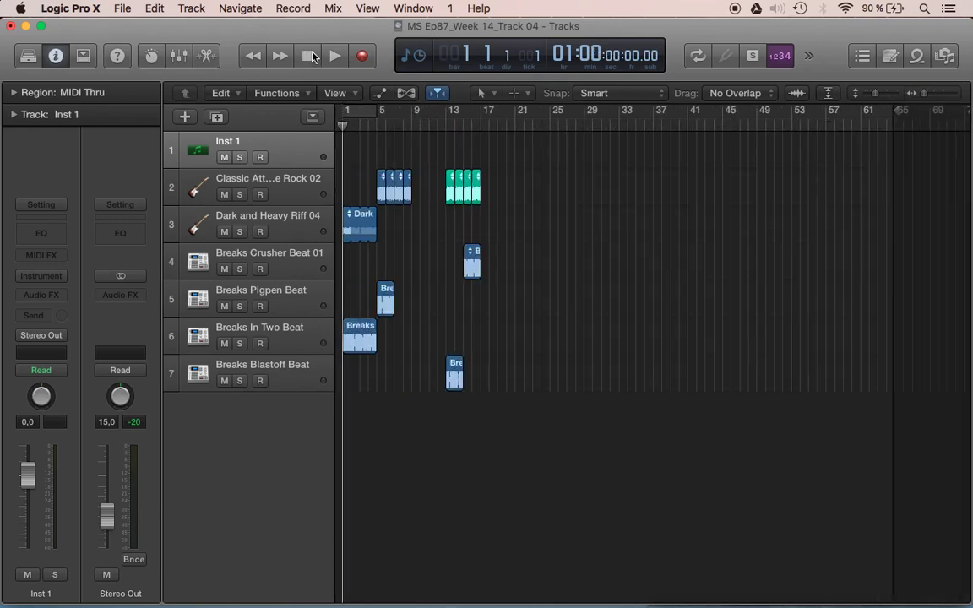
Play the project from the start and move all regions from bar 5 onward five bars later, so the first ones start at bar 10.
{"action": "key", "text": "super+Right"}
{"action": "key", "text": "super+Right"}
{"action": "key", "text": "space"}
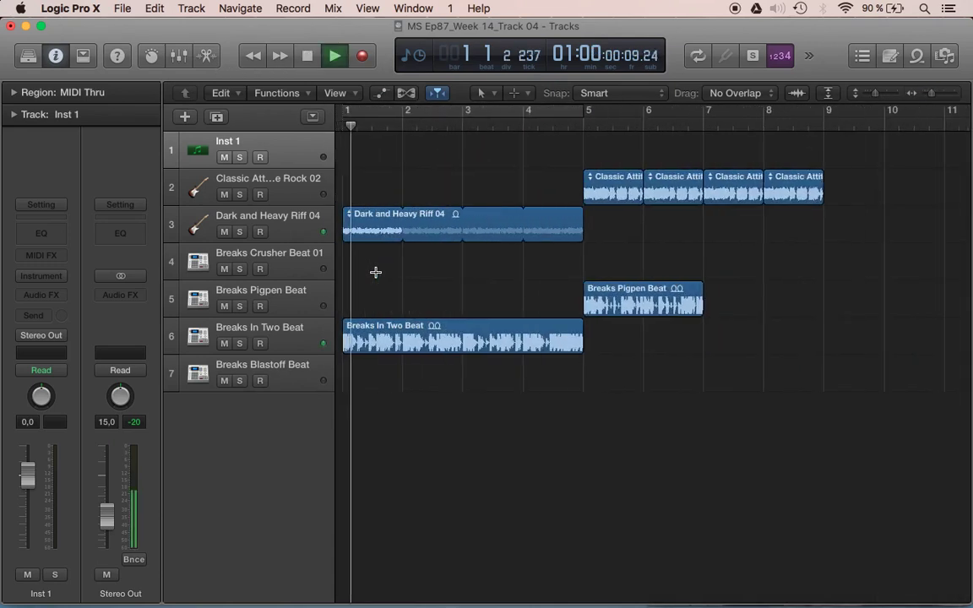
{"action": "key", "text": "super+Left"}
{"action": "key", "text": "super+Left"}
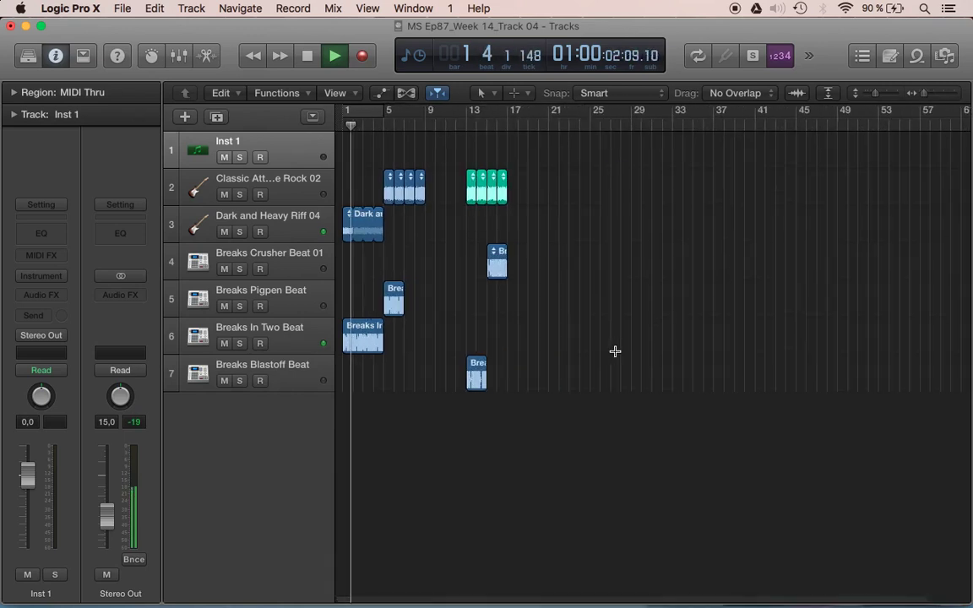
{"action": "left_click_drag", "start_coordinate": [538, 401], "coordinate": [388, 169]}
{"action": "left_click_drag", "start_coordinate": [402, 291], "coordinate": [453, 292]}
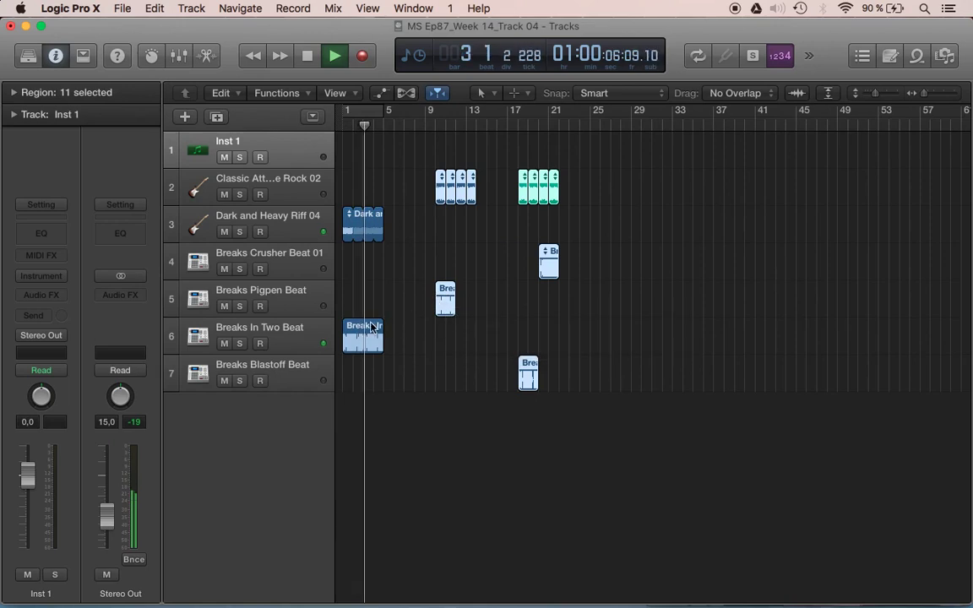
Move the Breaks In Two Beat region to bar 3, copy the Dark and Heavy Riff 04 region to bar 7 and stop playback.
{"action": "left_click", "coordinate": [358, 330]}
{"action": "left_click_drag", "start_coordinate": [358, 329], "coordinate": [379, 330]}
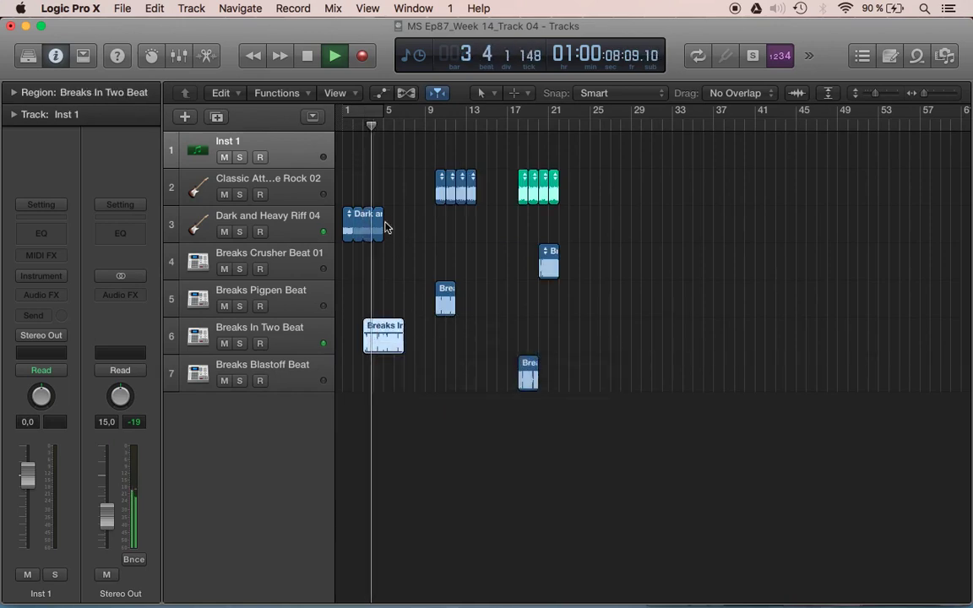
{"action": "mouse_move", "coordinate": [383, 216]}
{"action": "left_mouse_down"}
{"action": "mouse_move", "coordinate": [404, 217]}
{"action": "mouse_move", "coordinate": [387, 217]}
{"action": "left_mouse_up"}
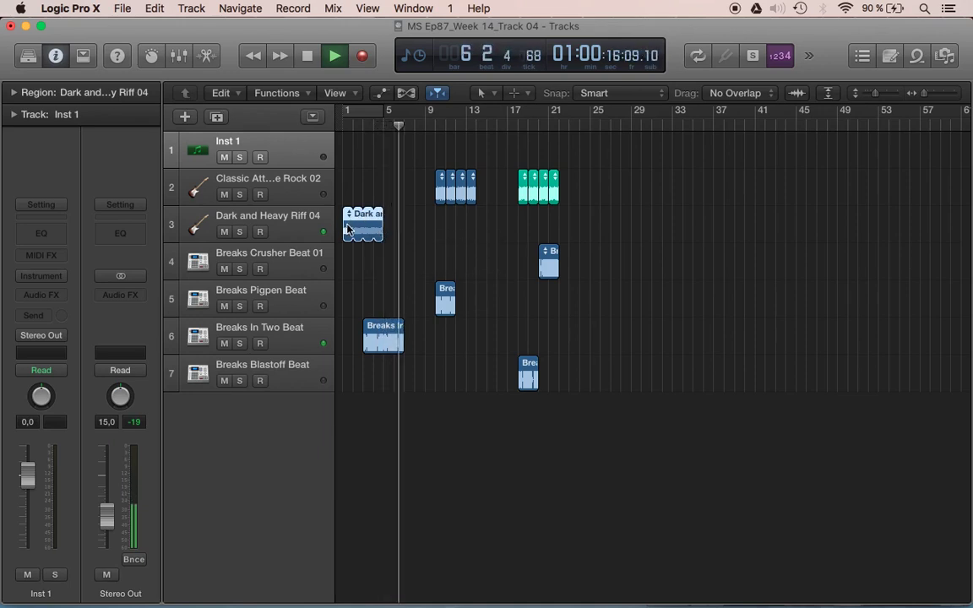
{"action": "left_click_drag", "start_coordinate": [349, 228], "coordinate": [412, 230]}
{"action": "key", "text": "space"}
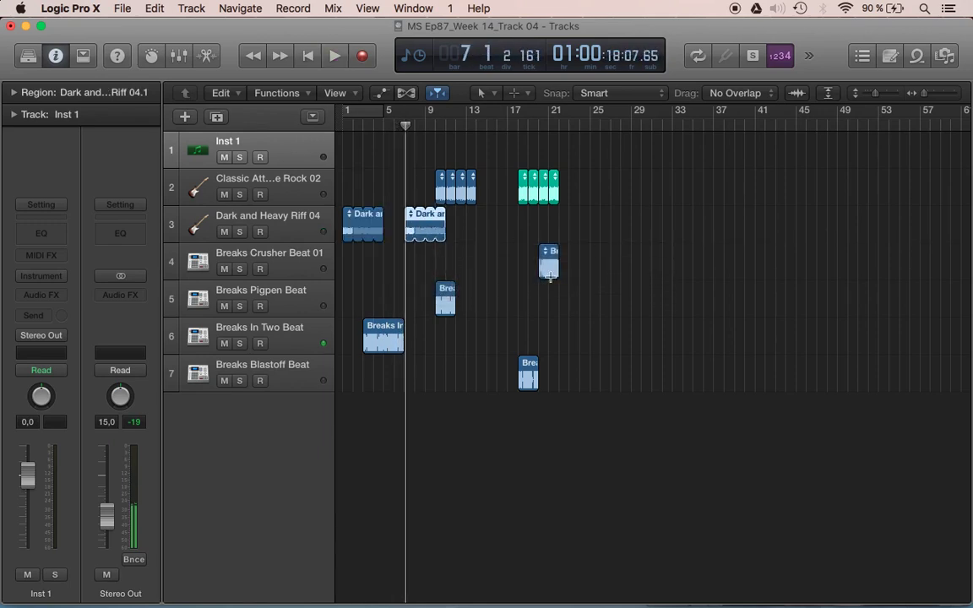
Move all regions from bar 10 onward six bars later, so the first Classic guitar and Pigpen regions start at bar 16.
{"action": "left_click_drag", "start_coordinate": [589, 410], "coordinate": [435, 169]}
{"action": "mouse_move", "coordinate": [448, 288]}
{"action": "left_mouse_down"}
{"action": "mouse_move", "coordinate": [484, 291]}
{"action": "mouse_move", "coordinate": [454, 291]}
{"action": "mouse_move", "coordinate": [445, 302]}
{"action": "left_mouse_up"}
{"action": "left_click", "coordinate": [444, 302]}
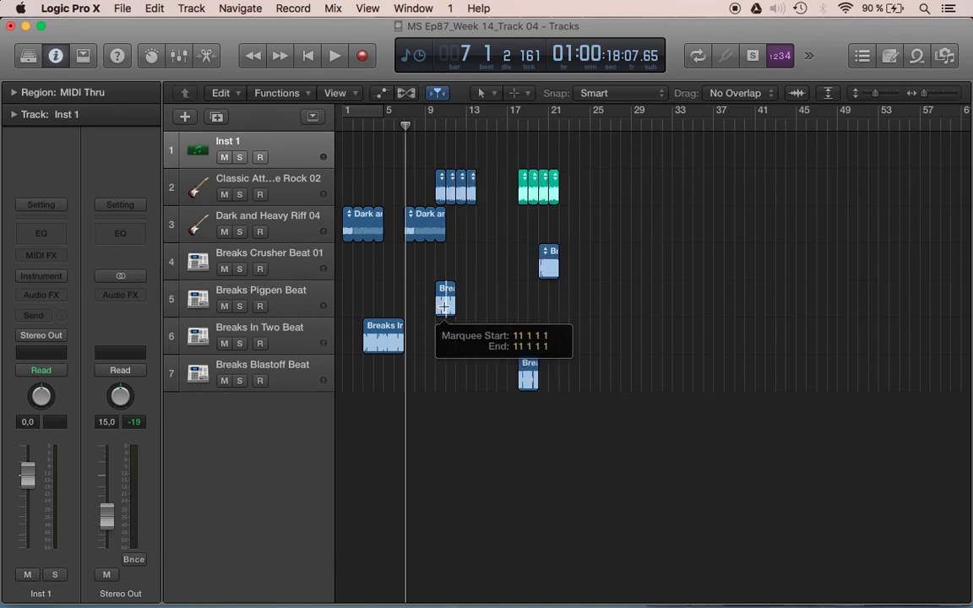
{"action": "left_click_drag", "start_coordinate": [622, 411], "coordinate": [452, 179]}
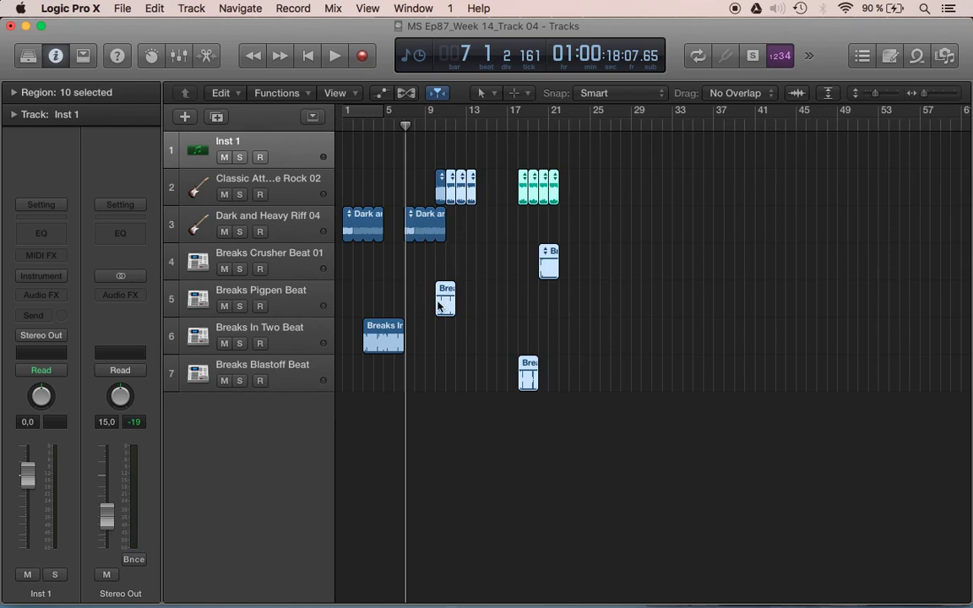
{"action": "left_click_drag", "start_coordinate": [438, 307], "coordinate": [496, 309]}
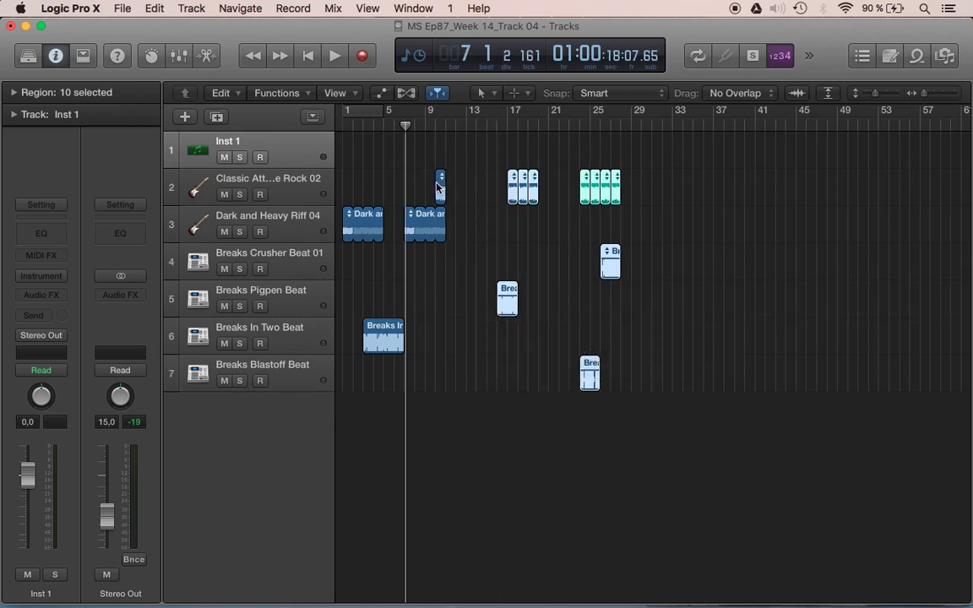
{"action": "left_click_drag", "start_coordinate": [438, 188], "coordinate": [501, 188]}
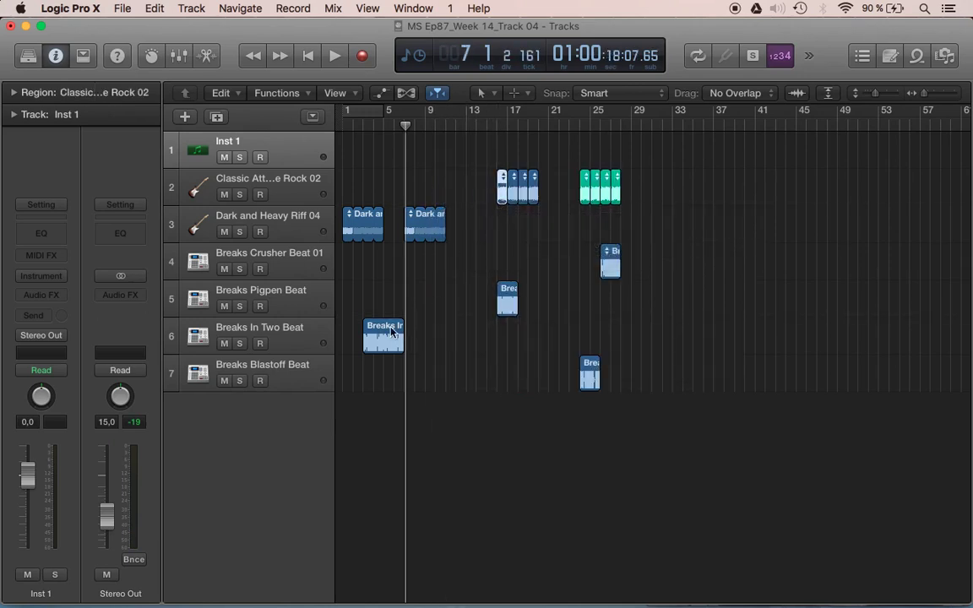
Copy the Breaks In Two Beat region to bar 7 and move all regions from bar 16 onward back to start at bar 11.
{"action": "left_click_drag", "start_coordinate": [390, 333], "coordinate": [427, 329]}
{"action": "left_click_drag", "start_coordinate": [662, 425], "coordinate": [499, 196]}
{"action": "left_click_drag", "start_coordinate": [508, 290], "coordinate": [458, 290]}
Play the arrangement from the start to hear the guitar riffs with the Breaks In Two Beat and stop playback.
{"action": "left_click", "coordinate": [306, 56]}
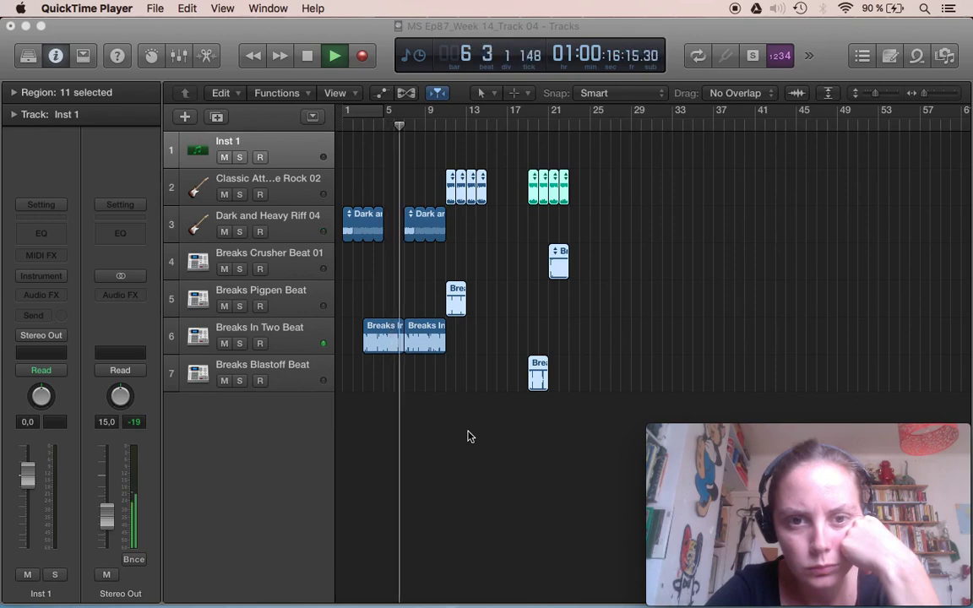
{"action": "left_click", "coordinate": [488, 312]}
{"action": "mouse_move", "coordinate": [457, 297]}
{"action": "left_mouse_down"}
{"action": "mouse_move", "coordinate": [414, 292]}
{"action": "mouse_move", "coordinate": [457, 296]}
{"action": "left_mouse_up"}
{"action": "key", "text": "space"}
Create a new Drummer track below the Inst 1 track.
{"action": "left_click", "coordinate": [263, 132]}
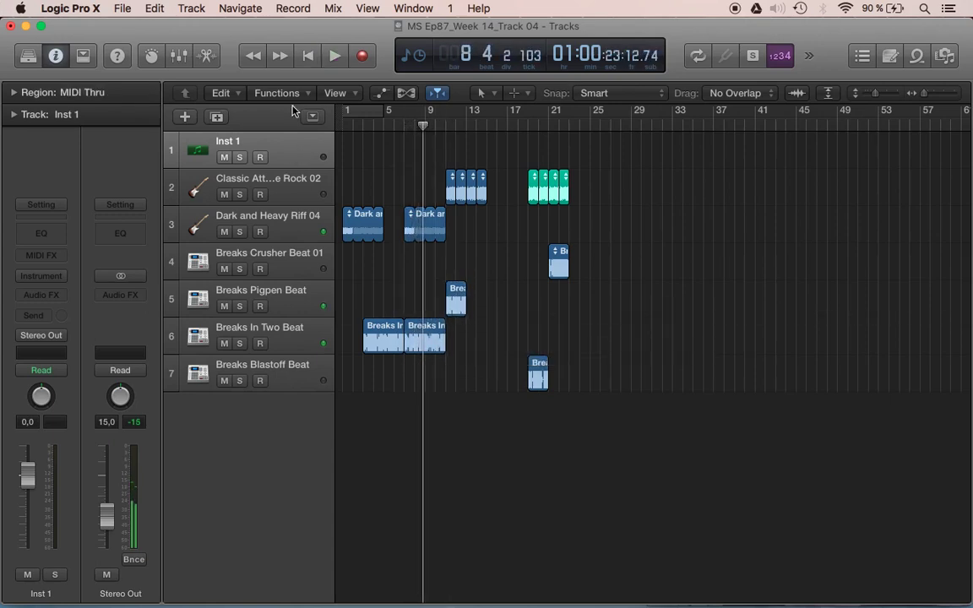
{"action": "left_click", "coordinate": [192, 8]}
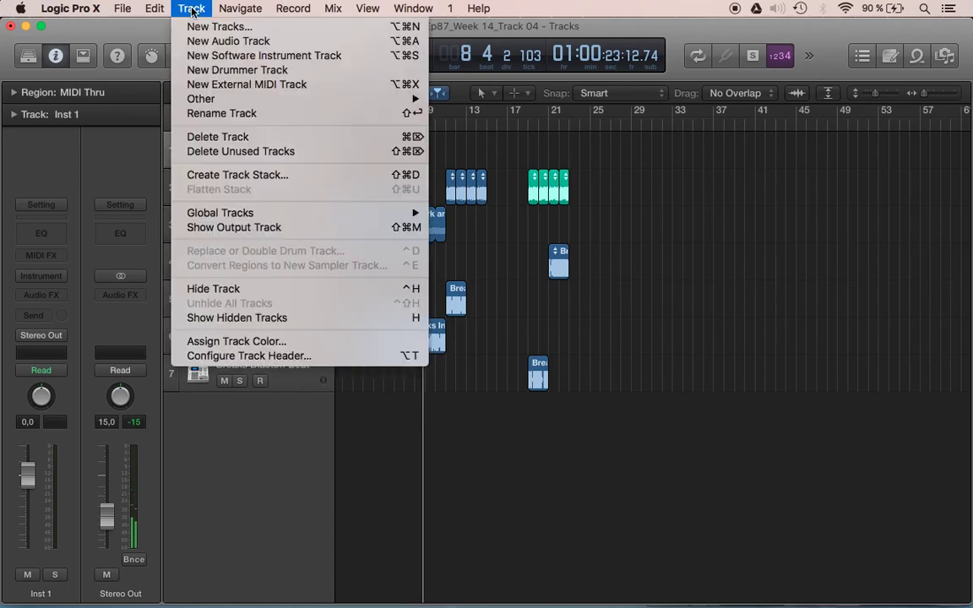
{"action": "left_click", "coordinate": [208, 70]}
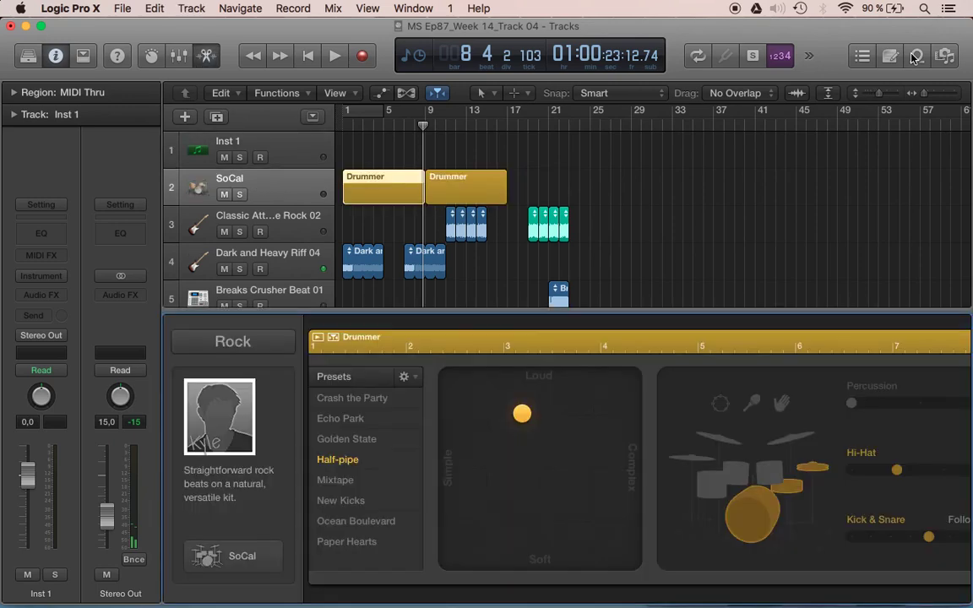
Compare the descriptions of the Rock drummers and choose Anders with the Heavy kit for the new track.
{"action": "left_click", "coordinate": [281, 349]}
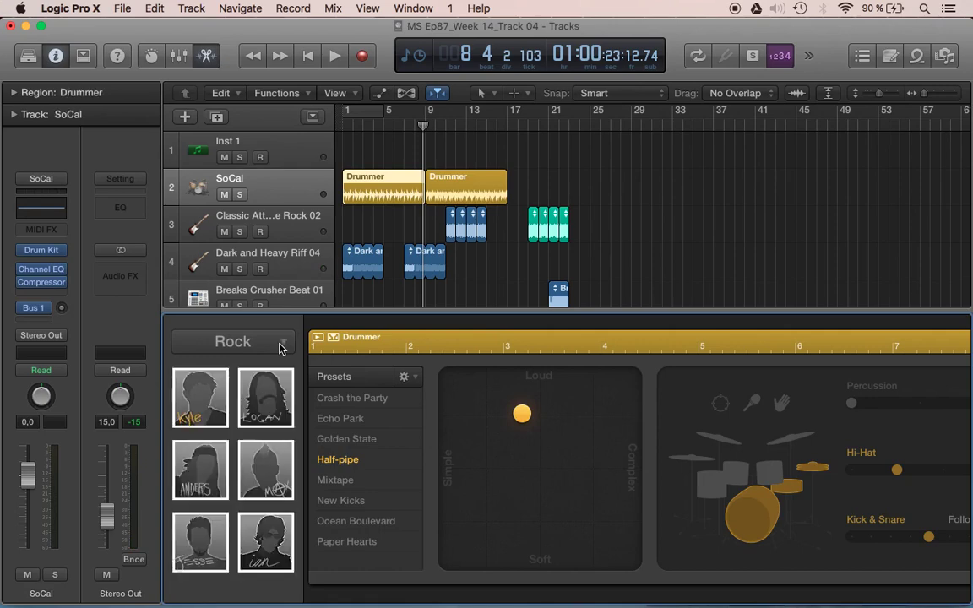
{"action": "mouse_move", "coordinate": [275, 401]}
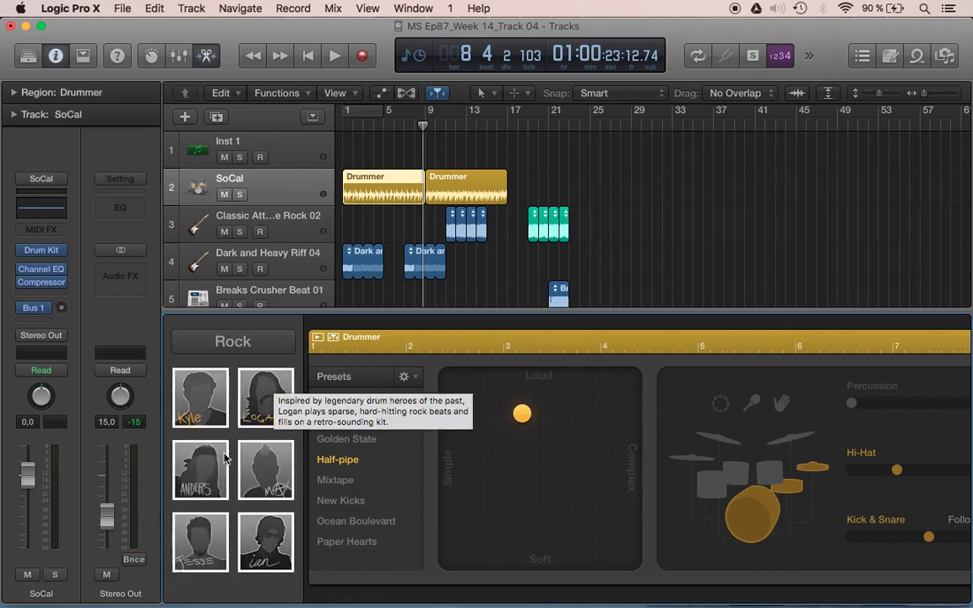
{"action": "mouse_move", "coordinate": [225, 460]}
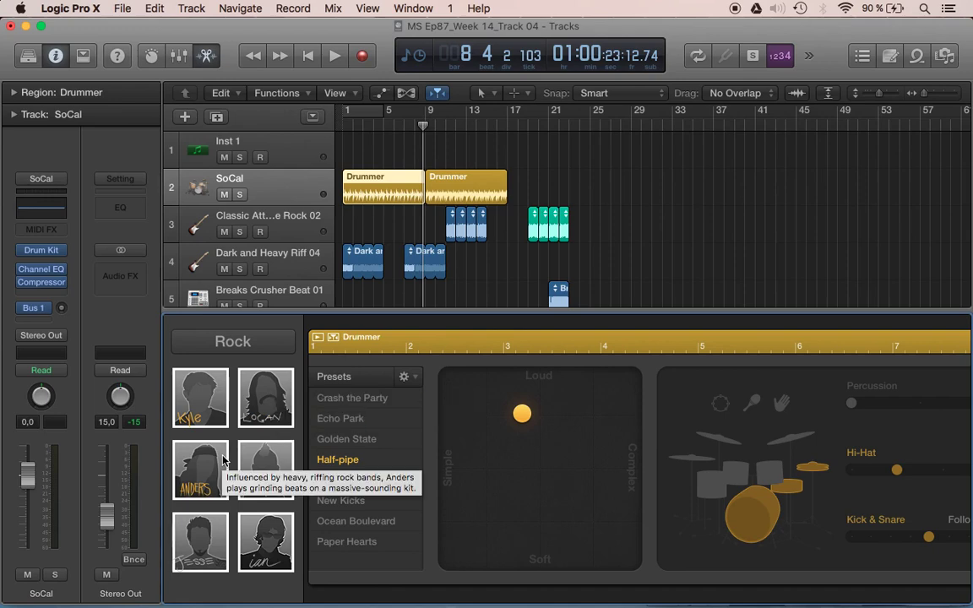
{"action": "mouse_move", "coordinate": [257, 554]}
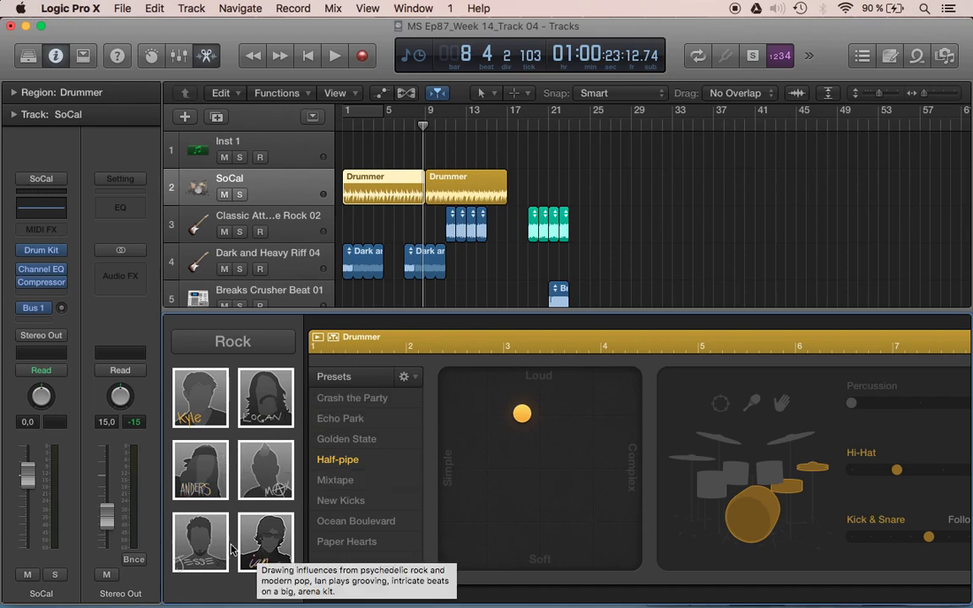
{"action": "mouse_move", "coordinate": [210, 544]}
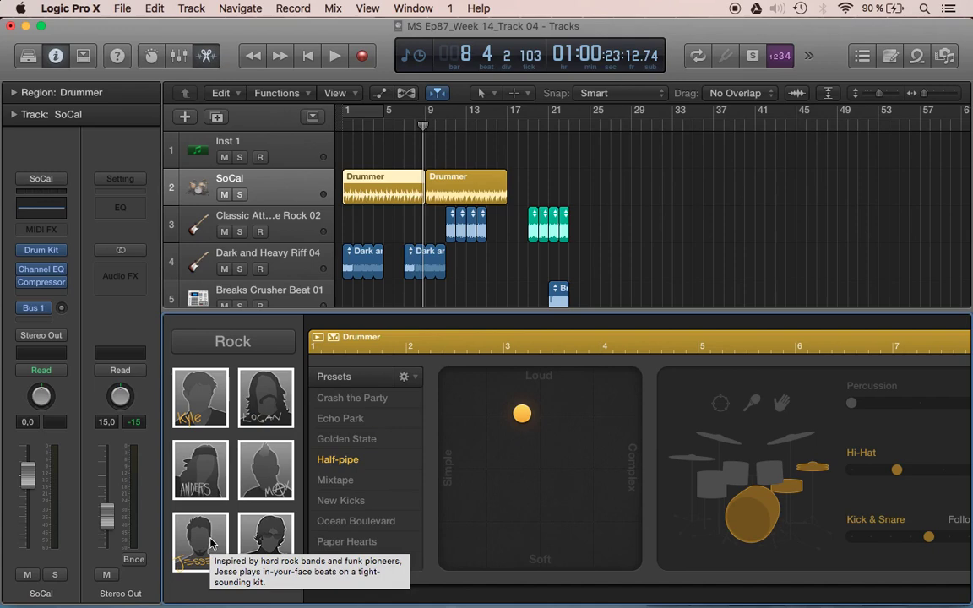
{"action": "mouse_move", "coordinate": [270, 472]}
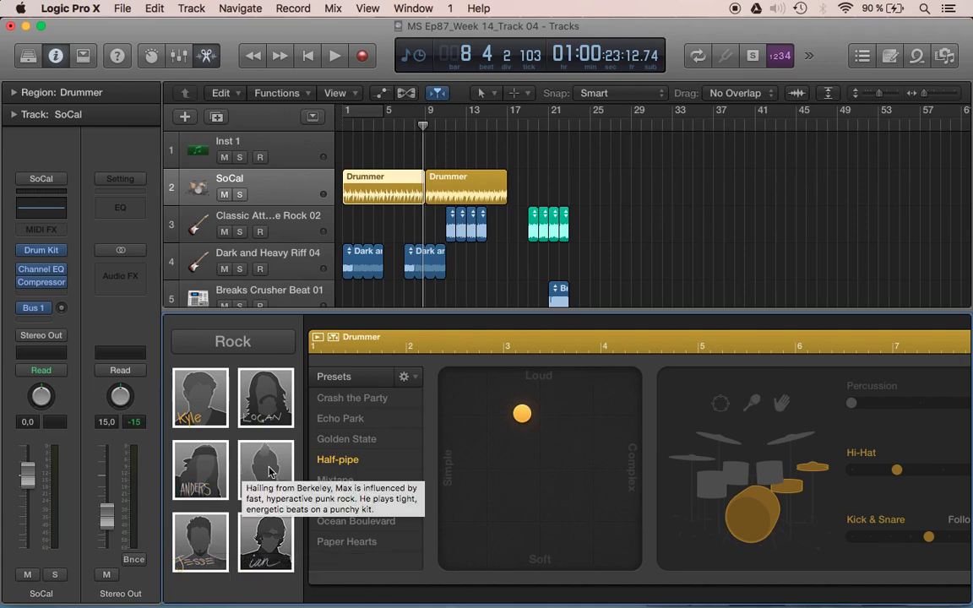
{"action": "left_click", "coordinate": [211, 474]}
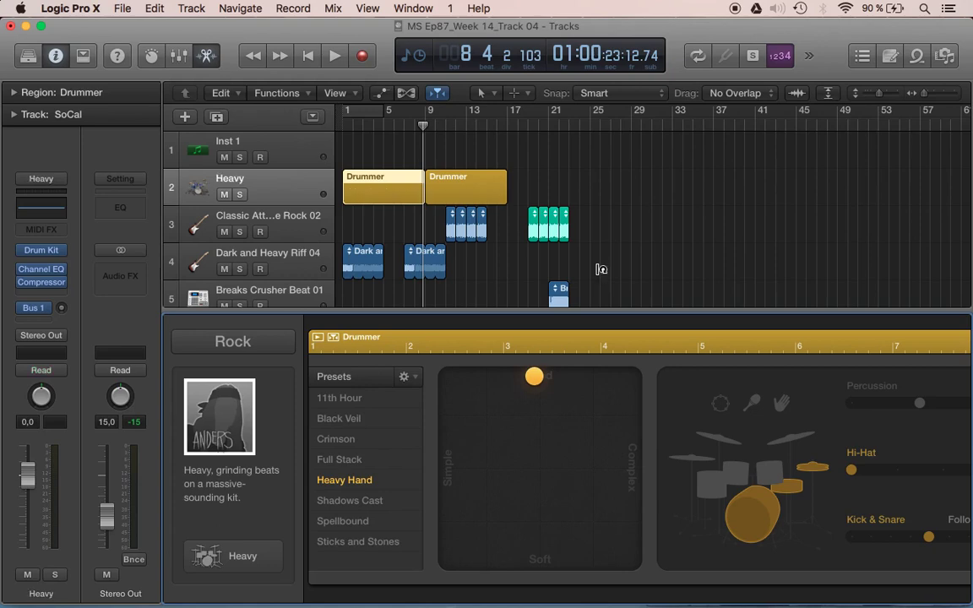
Close the Drummer editor and delete the second Drummer region on the Heavy track.
{"action": "key", "text": "e"}
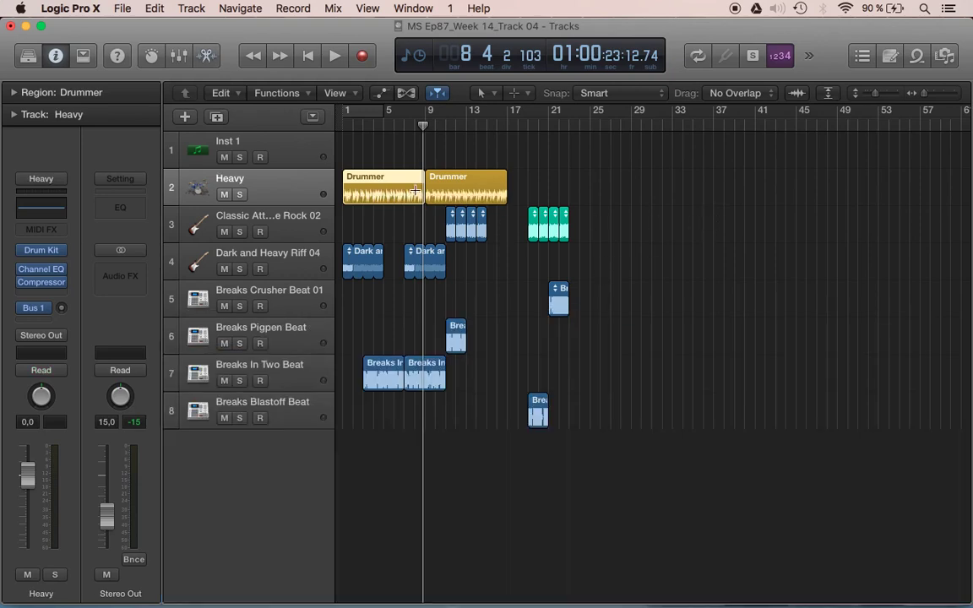
{"action": "left_click_drag", "start_coordinate": [466, 176], "coordinate": [605, 183]}
{"action": "key", "text": "Delete"}
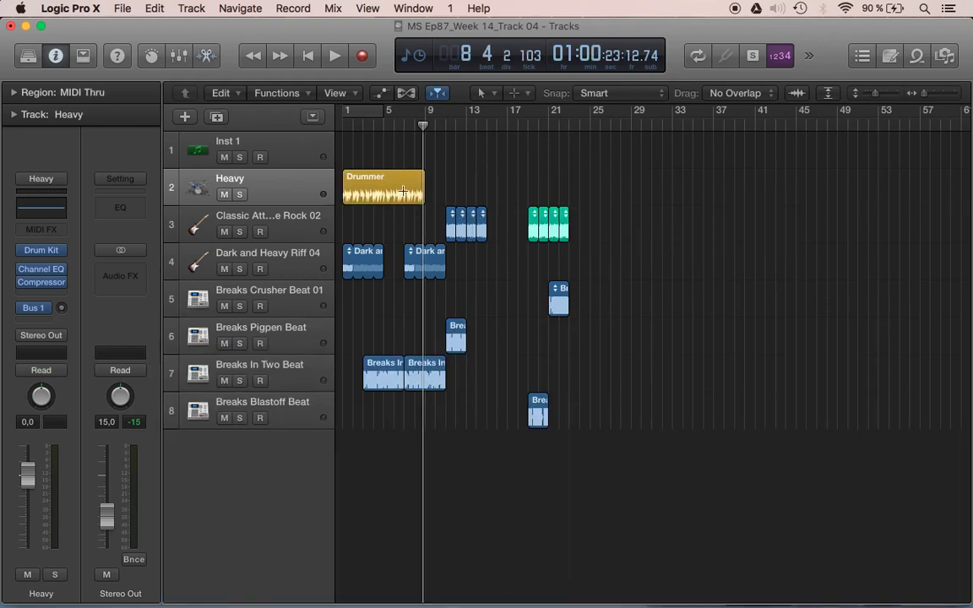
Move the remaining Drummer region to bar 7 and play the arrangement from shortly before it.
{"action": "left_click_drag", "start_coordinate": [373, 178], "coordinate": [446, 187]}
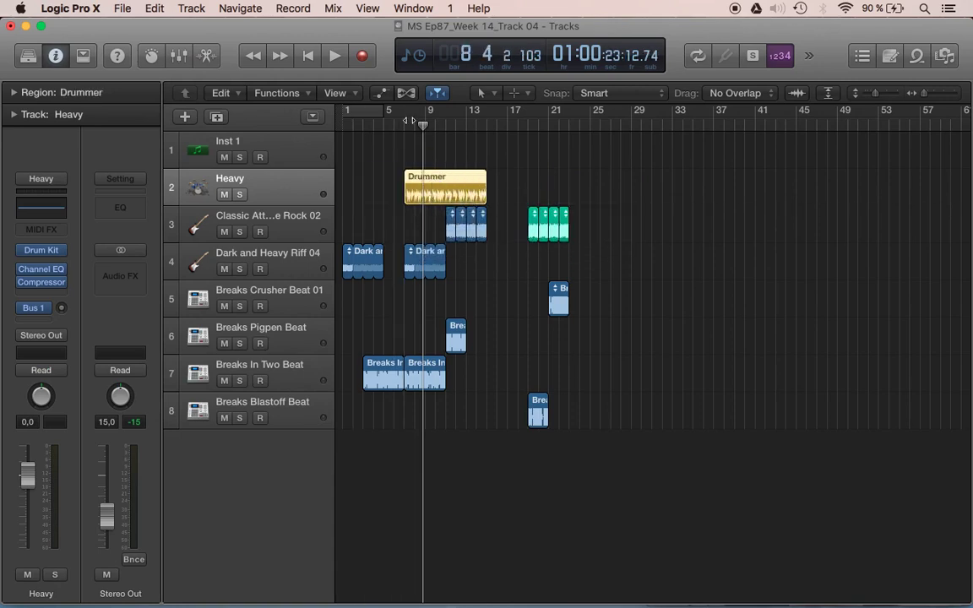
{"action": "double_click", "coordinate": [391, 126]}
{"action": "scroll", "coordinate": [457, 252], "scroll_direction": "up", "scroll_amount": 3}
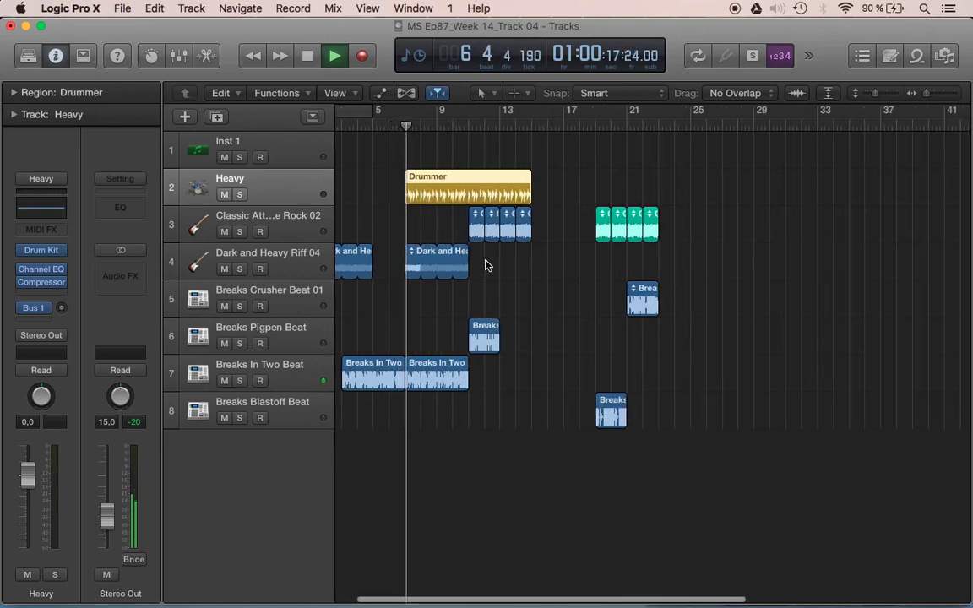
Shorten the Drummer region to end at bar 11 and copy it to bar 11.
{"action": "left_click", "coordinate": [596, 257]}
{"action": "double_click", "coordinate": [395, 129]}
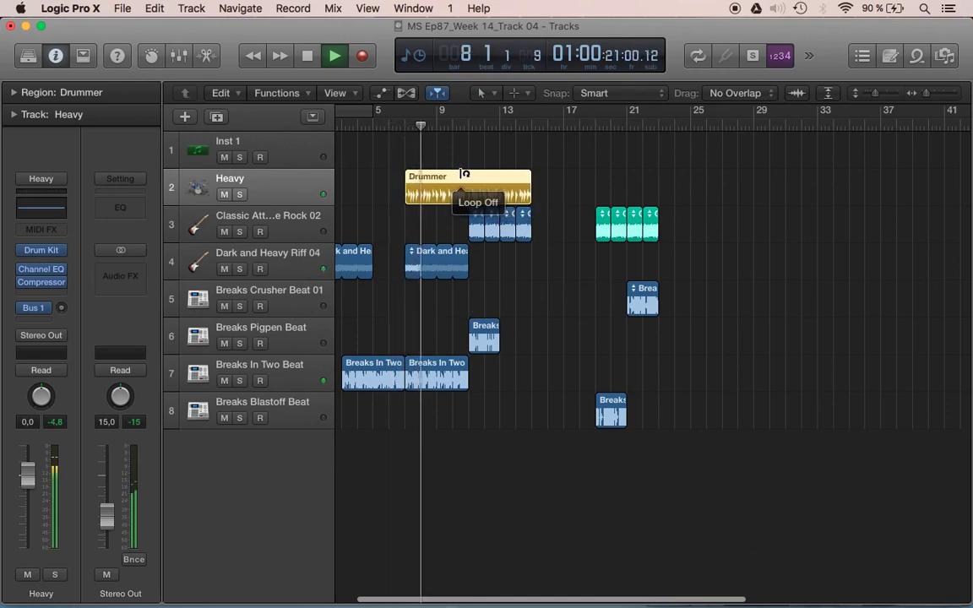
{"action": "left_click_drag", "start_coordinate": [529, 198], "coordinate": [462, 201]}
{"action": "key", "text": "super+Left"}
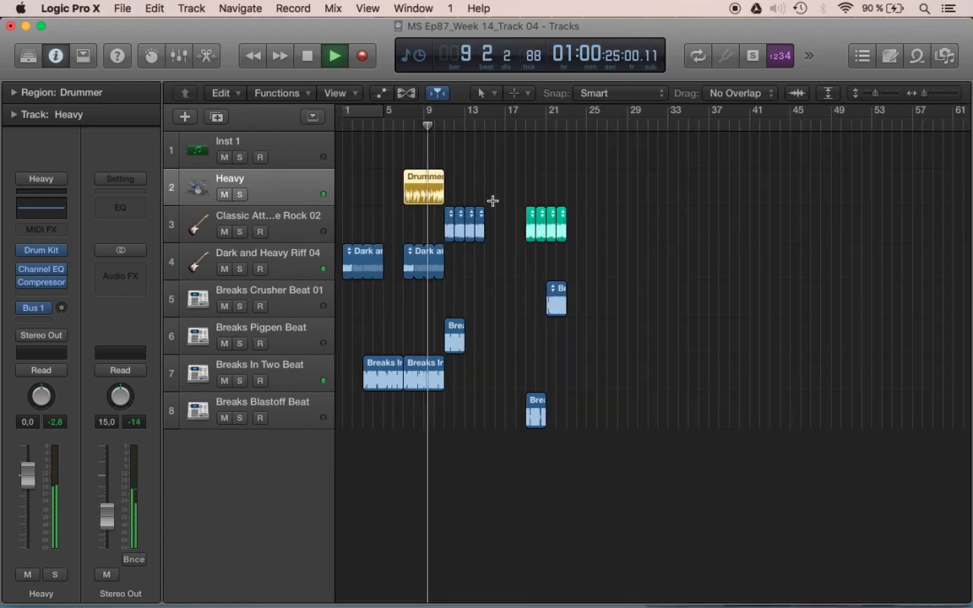
{"action": "left_click_drag", "start_coordinate": [418, 178], "coordinate": [459, 180]}
Make the bar 11 Drummer region more complex at full loudness and close the Drummer editor.
{"action": "double_click", "coordinate": [459, 180]}
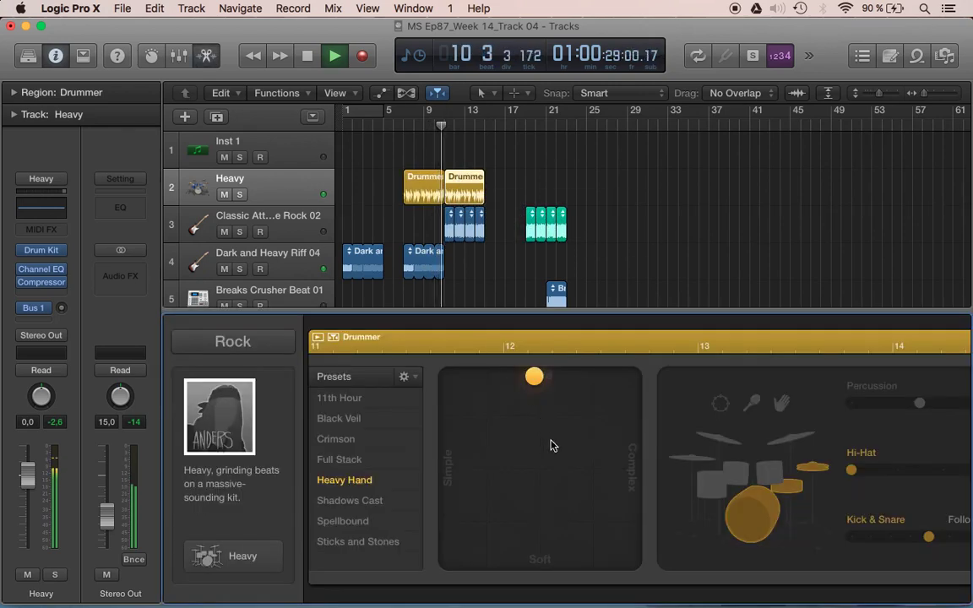
{"action": "left_click_drag", "start_coordinate": [537, 380], "coordinate": [593, 380]}
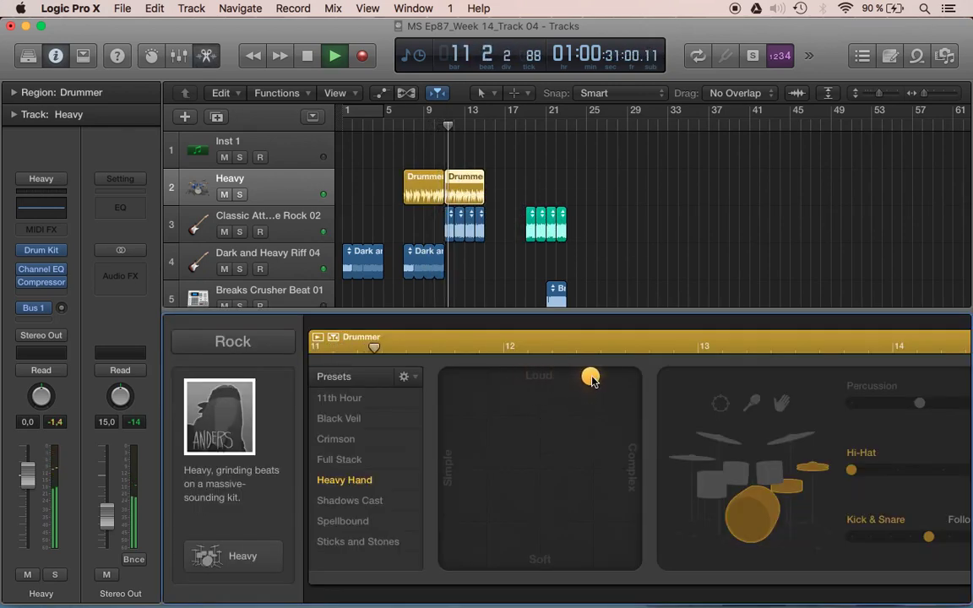
{"action": "key", "text": "p"}
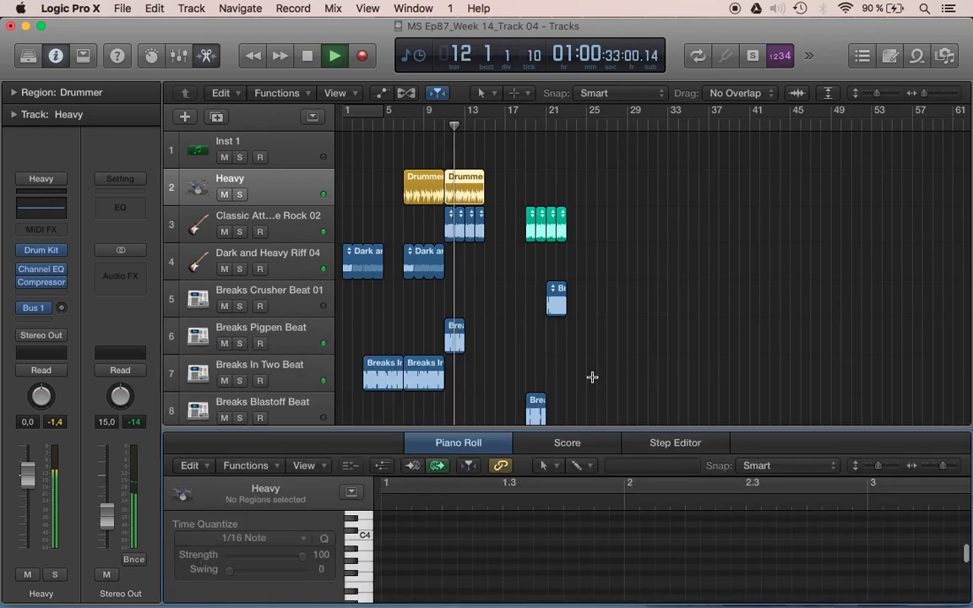
{"action": "key", "text": "p"}
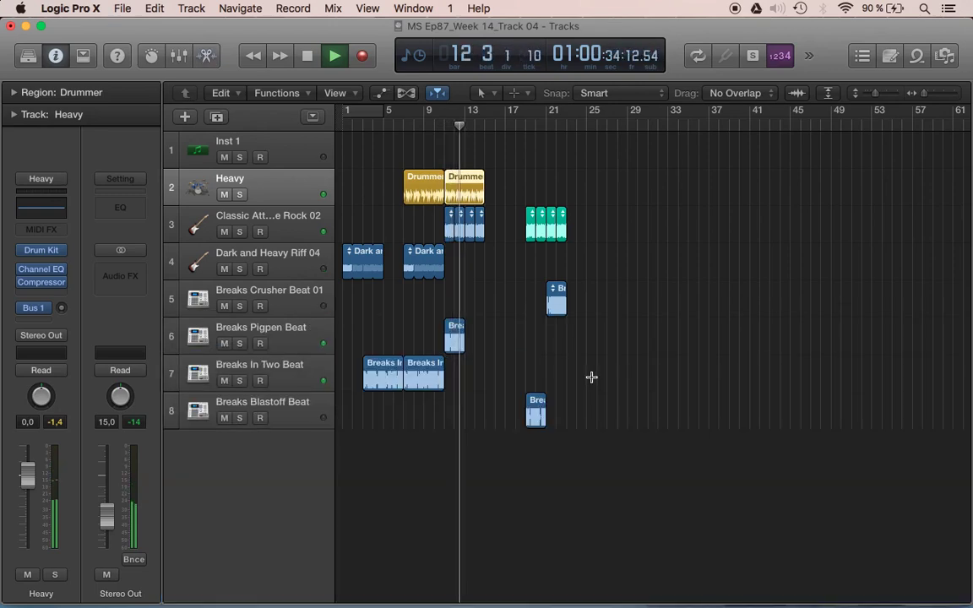
Copy the Breaks Pigpen region to bar 13 and place Breaks Blastoff regions at bars 11 and 13.
{"action": "left_click", "coordinate": [456, 332]}
{"action": "mouse_move", "coordinate": [456, 332]}
{"action": "left_mouse_down"}
{"action": "mouse_move", "coordinate": [482, 342]}
{"action": "mouse_move", "coordinate": [475, 331]}
{"action": "left_mouse_up"}
{"action": "left_click", "coordinate": [539, 407]}
{"action": "left_click_drag", "start_coordinate": [539, 407], "coordinate": [477, 409]}
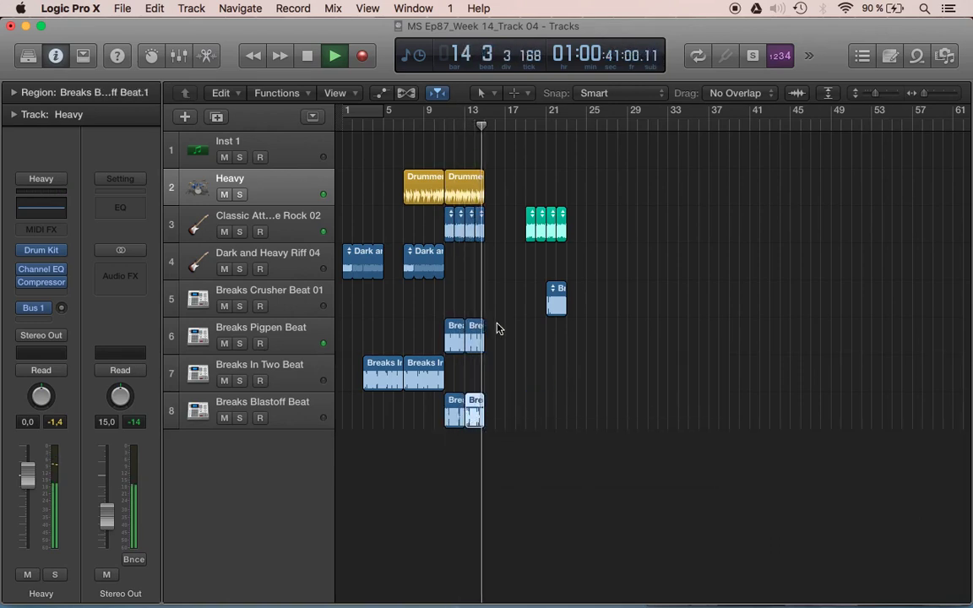
Mute the two Breaks Pigpen regions and play the arrangement from about bar 10.
{"action": "left_click_drag", "start_coordinate": [495, 326], "coordinate": [441, 322]}
{"action": "key", "text": "ctrl+m"}
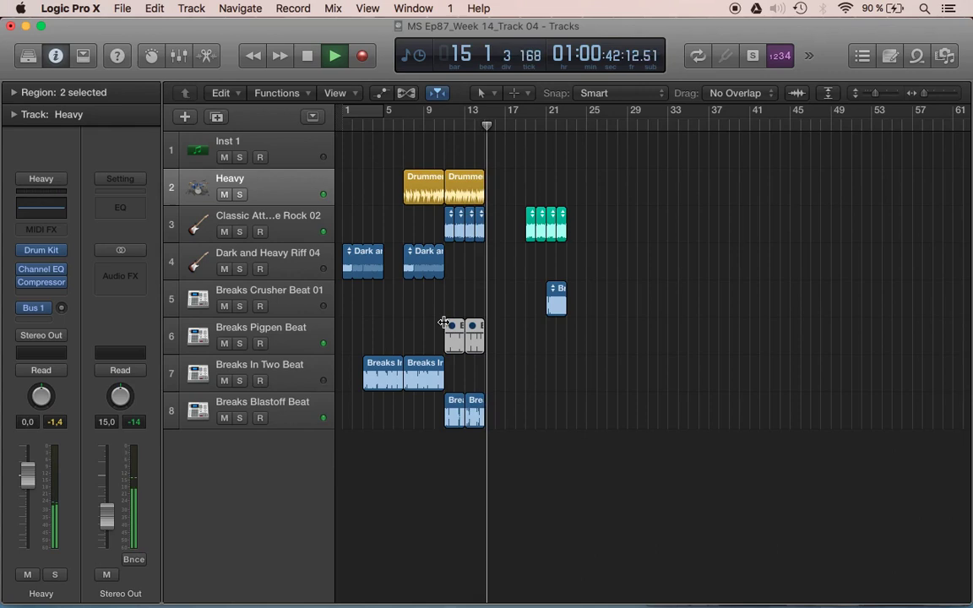
{"action": "left_click", "coordinate": [436, 118]}
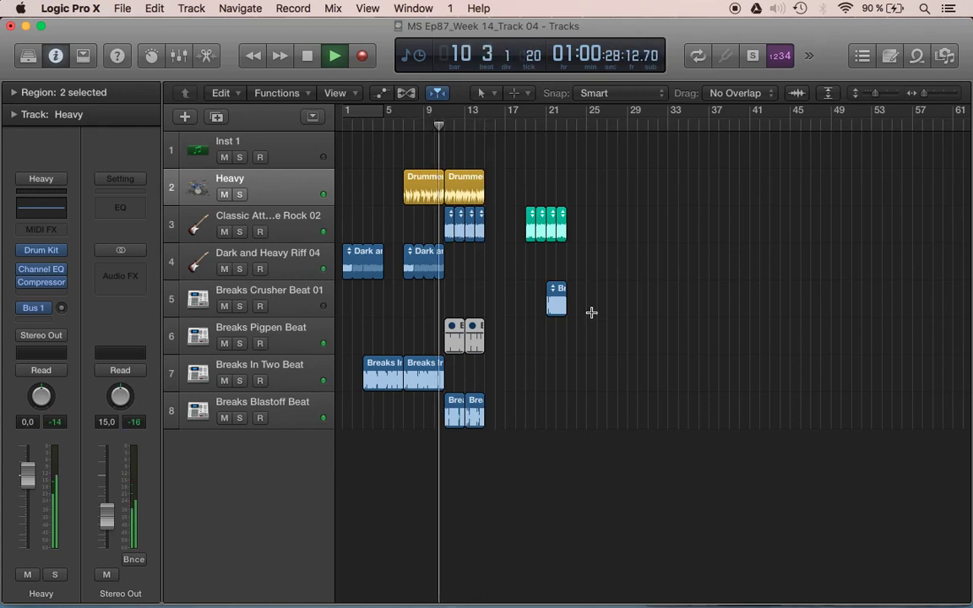
Stop playback and move the green Classic Attitude riffs to bar 15, shifting the Breaks Crusher region with them to bar 17.
{"action": "key", "text": "super+Tab"}
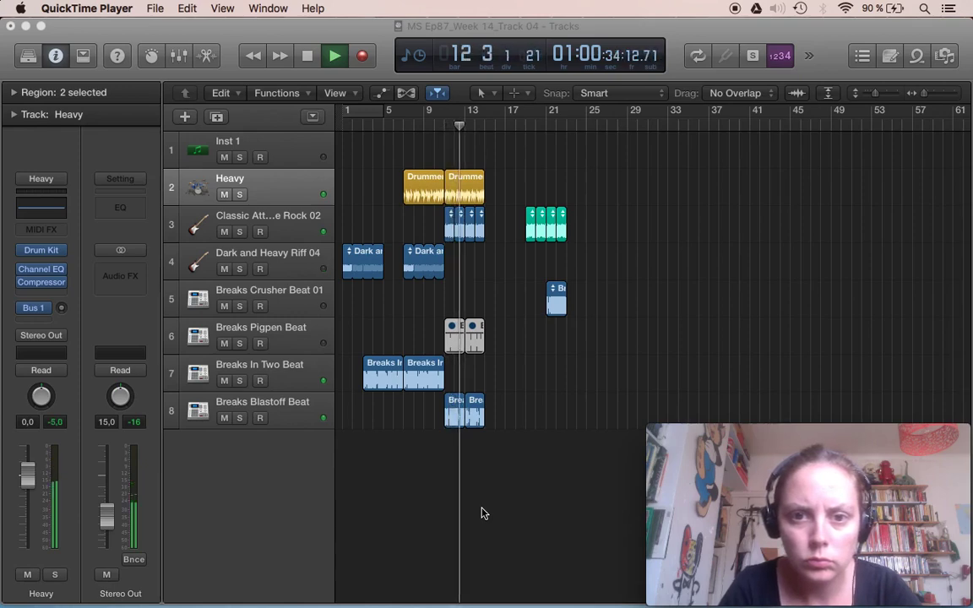
{"action": "left_click_drag", "start_coordinate": [583, 308], "coordinate": [525, 212]}
{"action": "left_click", "coordinate": [597, 336]}
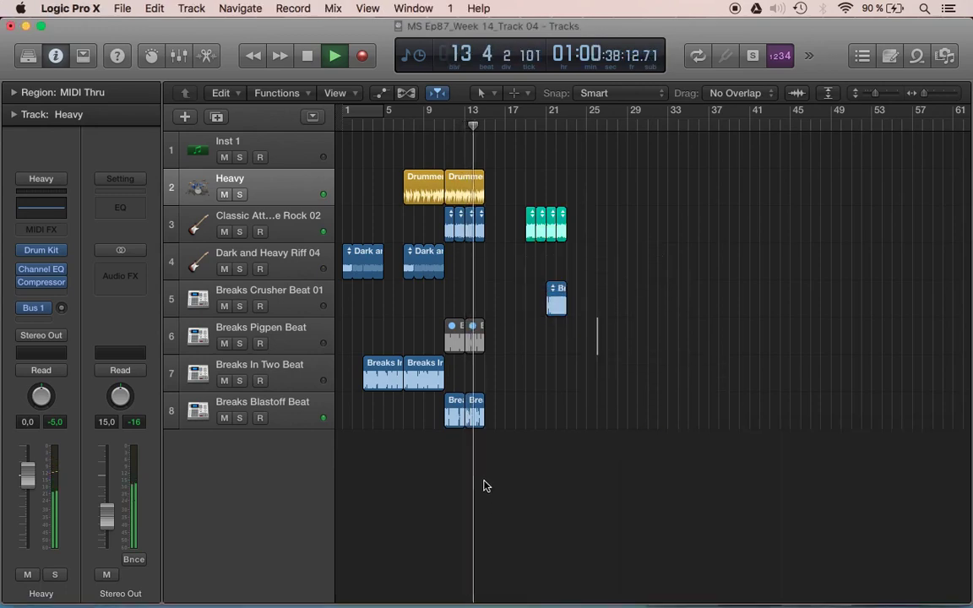
{"action": "left_click_drag", "start_coordinate": [484, 447], "coordinate": [454, 179]}
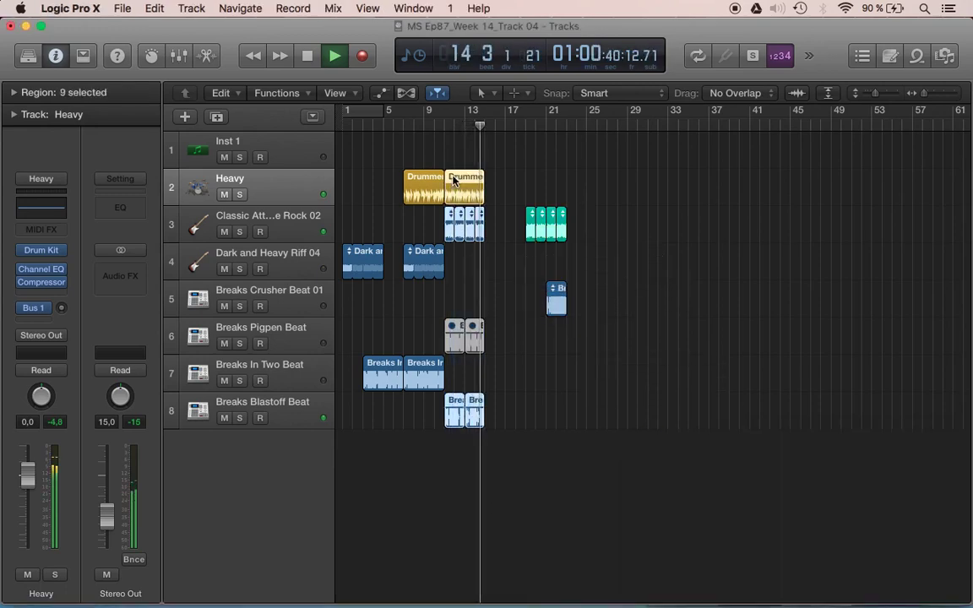
{"action": "key", "text": "space"}
{"action": "left_click", "coordinate": [554, 293]}
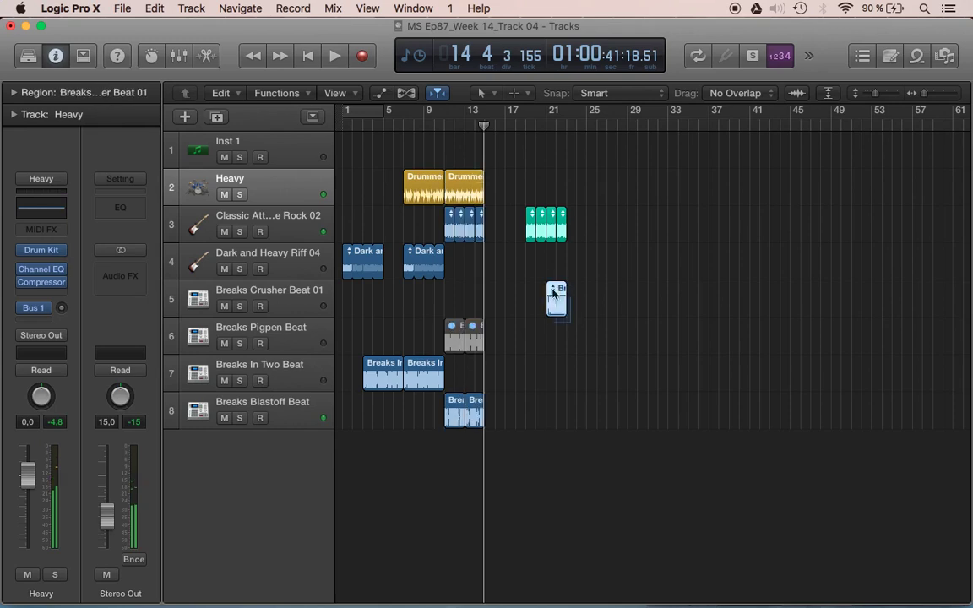
{"action": "left_click_drag", "start_coordinate": [530, 237], "coordinate": [492, 223]}
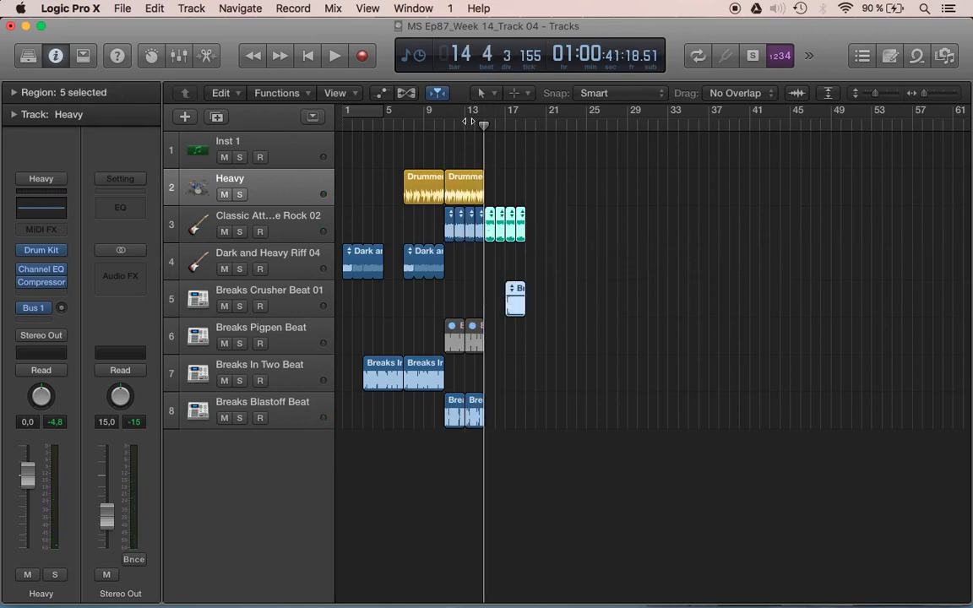
Play from about bar 13 and move the two Breaks Pigpen regions, unmuted, to bar 15.
{"action": "left_click", "coordinate": [467, 122]}
{"action": "key", "text": "space"}
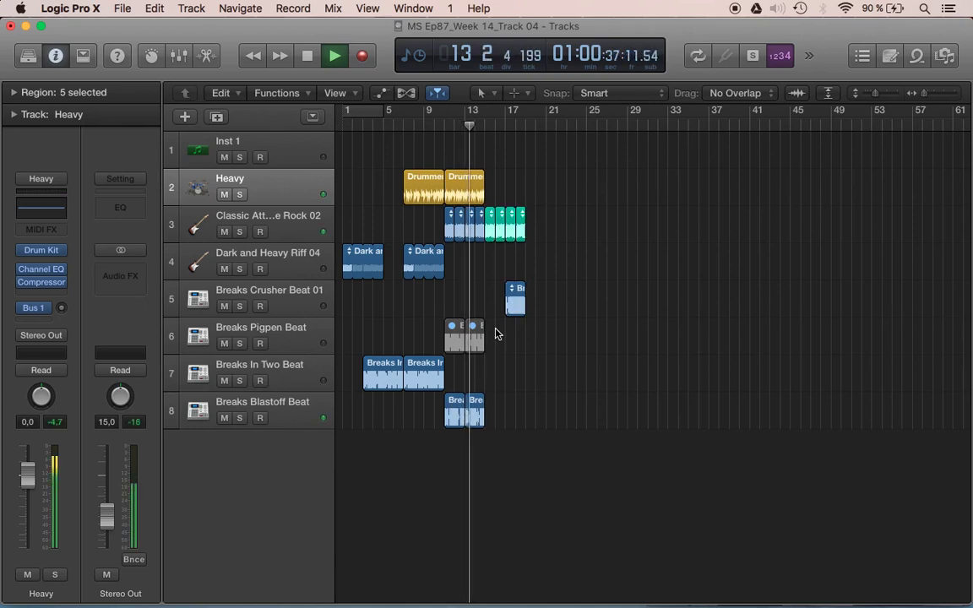
{"action": "mouse_move", "coordinate": [497, 334]}
{"action": "left_mouse_down"}
{"action": "mouse_move", "coordinate": [456, 338]}
{"action": "mouse_move", "coordinate": [493, 336]}
{"action": "left_mouse_up"}
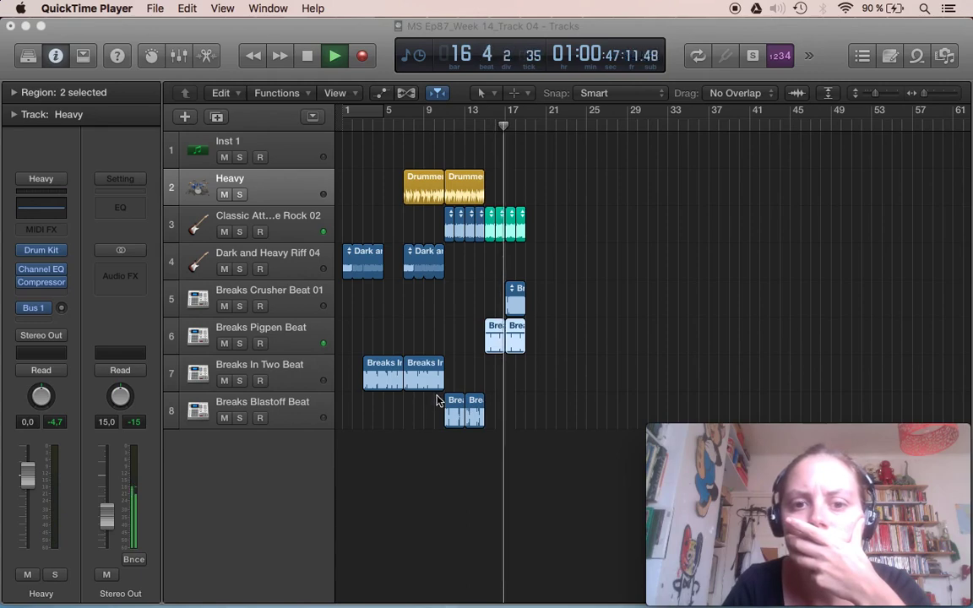
Copy the bar 7 Drummer, Dark and Heavy riff and Breaks In Two regions to bar 19 and delete the Drummer copy.
{"action": "left_click_drag", "start_coordinate": [437, 401], "coordinate": [553, 181]}
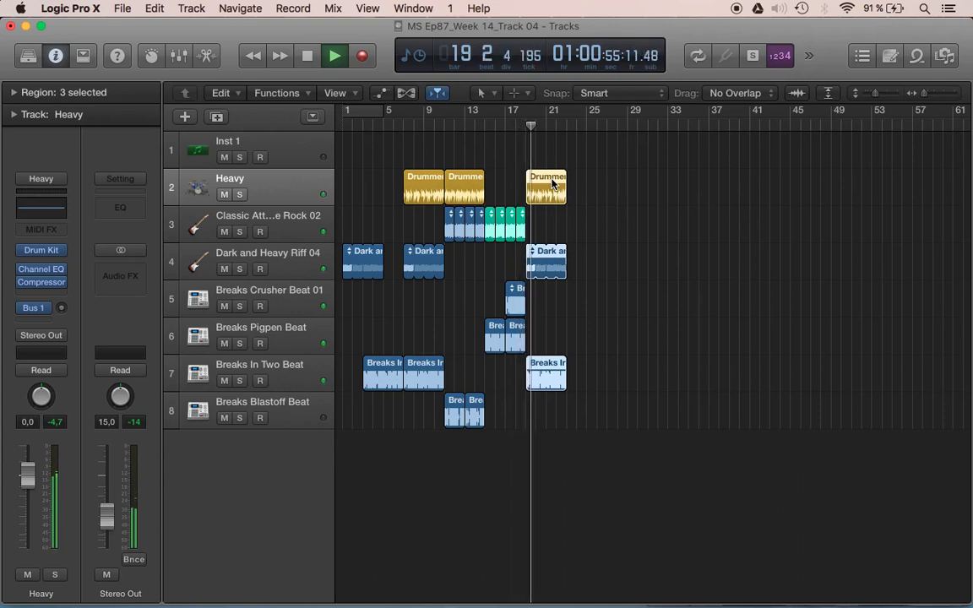
{"action": "left_click", "coordinate": [582, 190]}
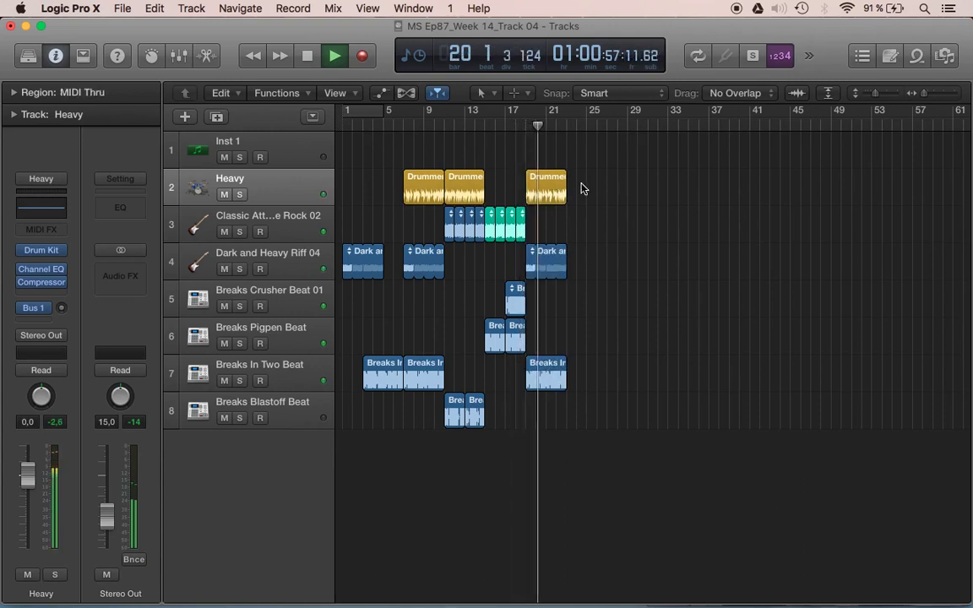
{"action": "left_click", "coordinate": [552, 181]}
{"action": "key", "text": "Delete"}
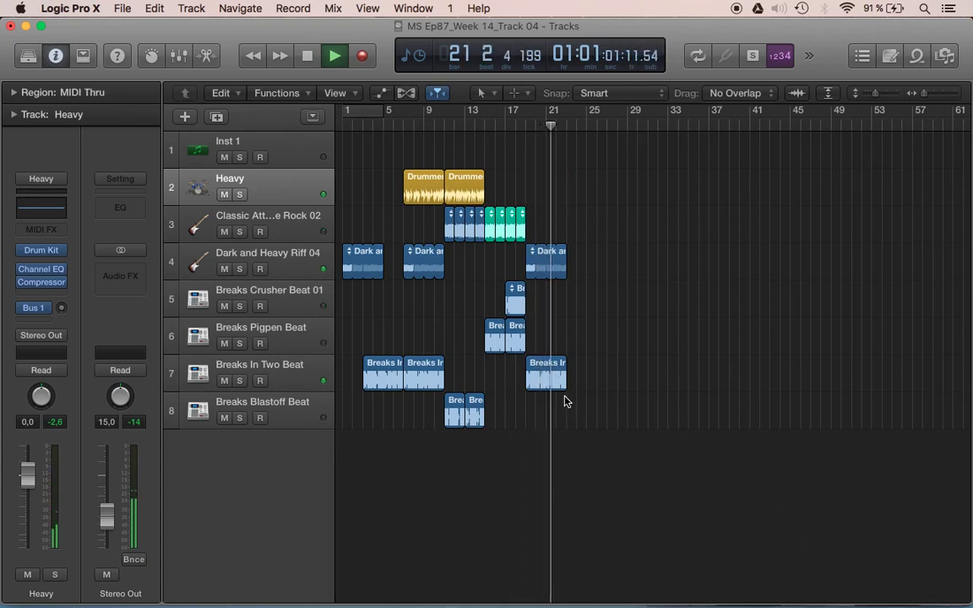
Copy the bar 19 riff and Breaks In Two regions to bar 23, add a Drummer copy there, and replay from before bar 19.
{"action": "left_click_drag", "start_coordinate": [564, 397], "coordinate": [572, 271]}
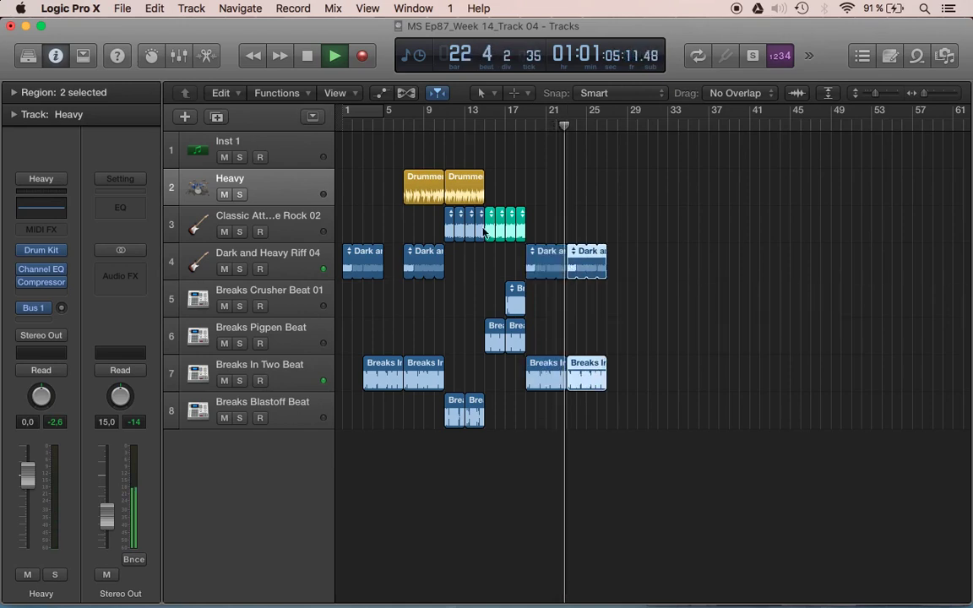
{"action": "left_click_drag", "start_coordinate": [433, 179], "coordinate": [595, 179]}
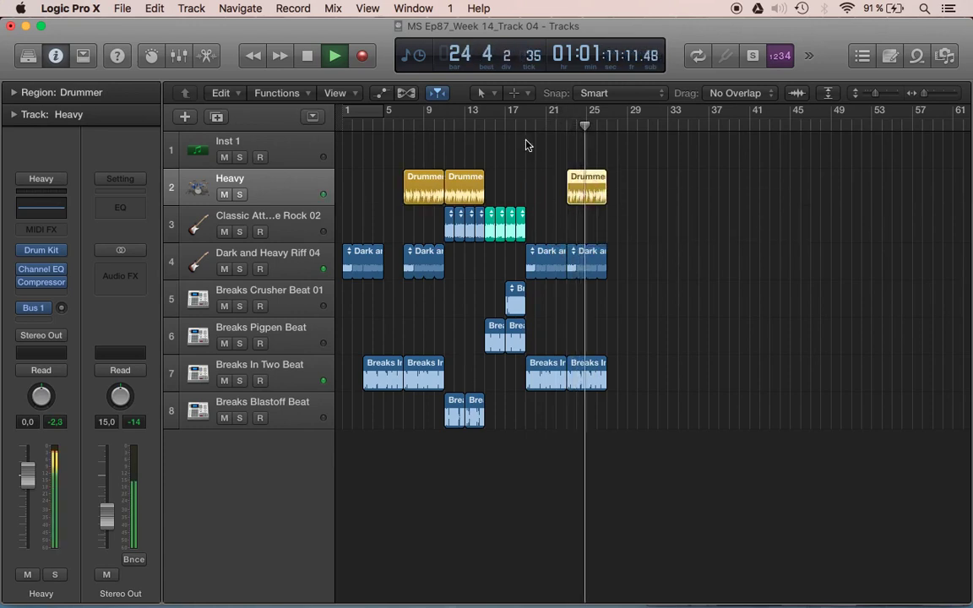
{"action": "key", "text": "space"}
{"action": "key", "text": "space"}
{"action": "left_click_drag", "start_coordinate": [559, 252], "coordinate": [560, 252]}
{"action": "key", "text": "Delete"}
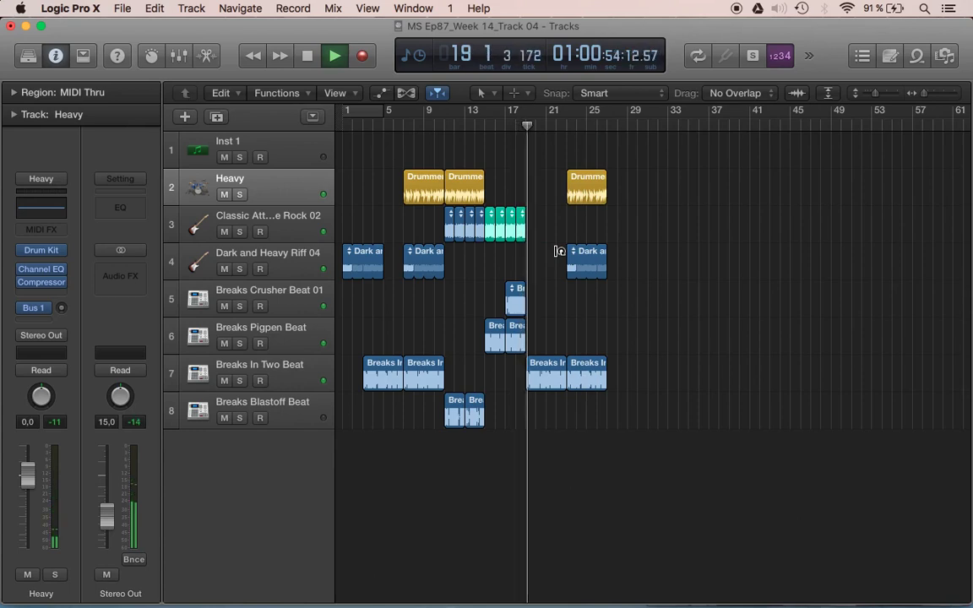
{"action": "key", "text": "super+z"}
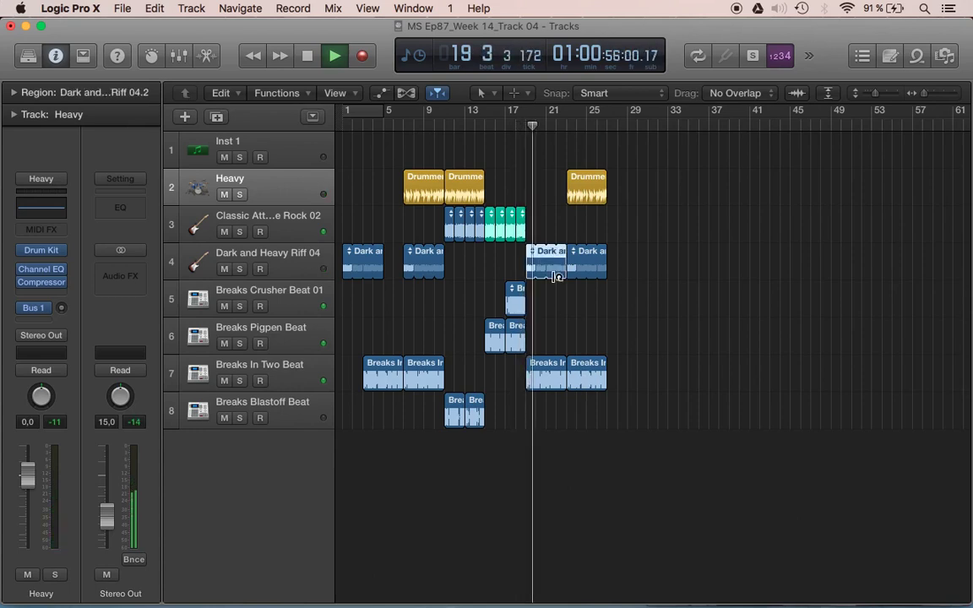
Delete the Breaks In Two region at bar 19 and play the transition into that bar.
{"action": "left_click", "coordinate": [553, 372]}
{"action": "key", "text": "Delete"}
{"action": "left_click", "coordinate": [517, 124]}
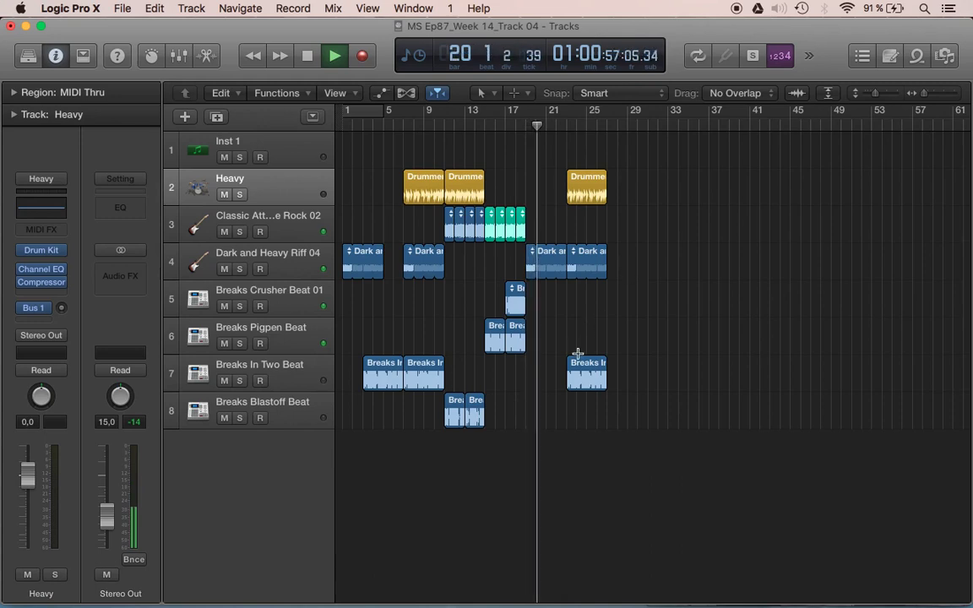
{"action": "key", "text": "space"}
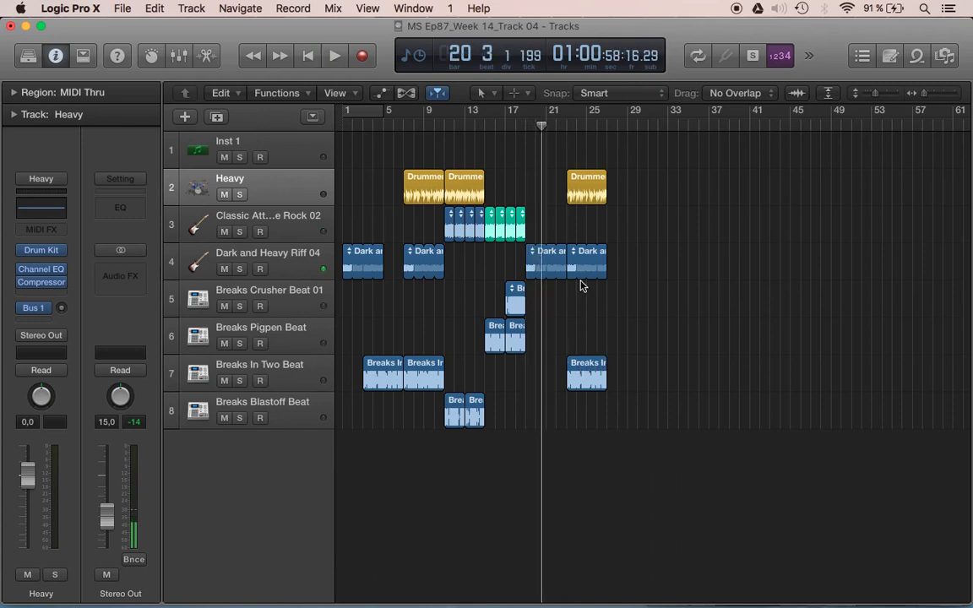
Move the three bar 23 regions to bar 33 and copy both opening Breaks In Two regions and the bar 7 riff to bars 21–29.
{"action": "mouse_move", "coordinate": [564, 258]}
{"action": "left_mouse_down"}
{"action": "mouse_move", "coordinate": [548, 256]}
{"action": "mouse_move", "coordinate": [565, 258]}
{"action": "left_mouse_up"}
{"action": "left_click_drag", "start_coordinate": [605, 408], "coordinate": [708, 186]}
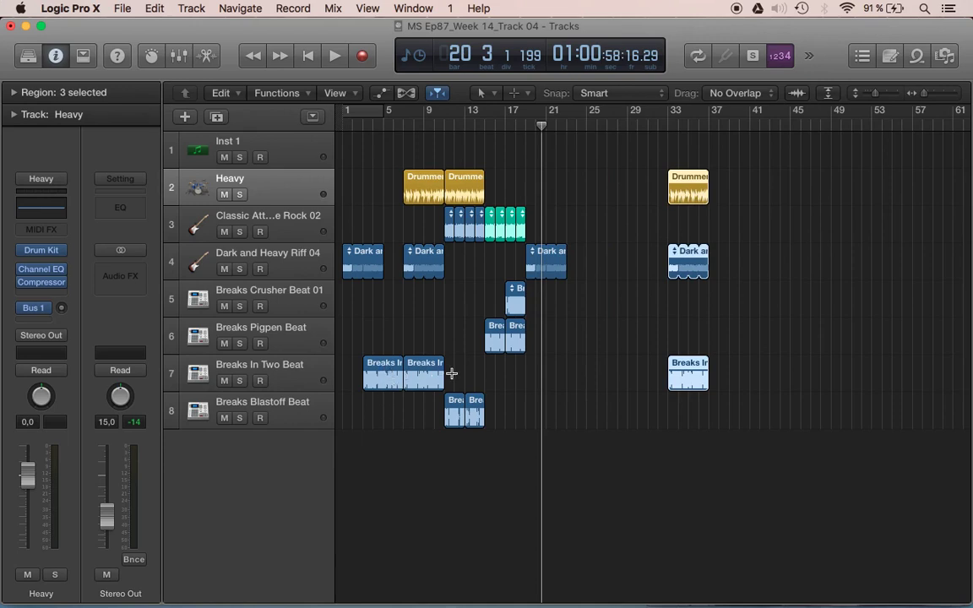
{"action": "left_click_drag", "start_coordinate": [447, 388], "coordinate": [393, 267]}
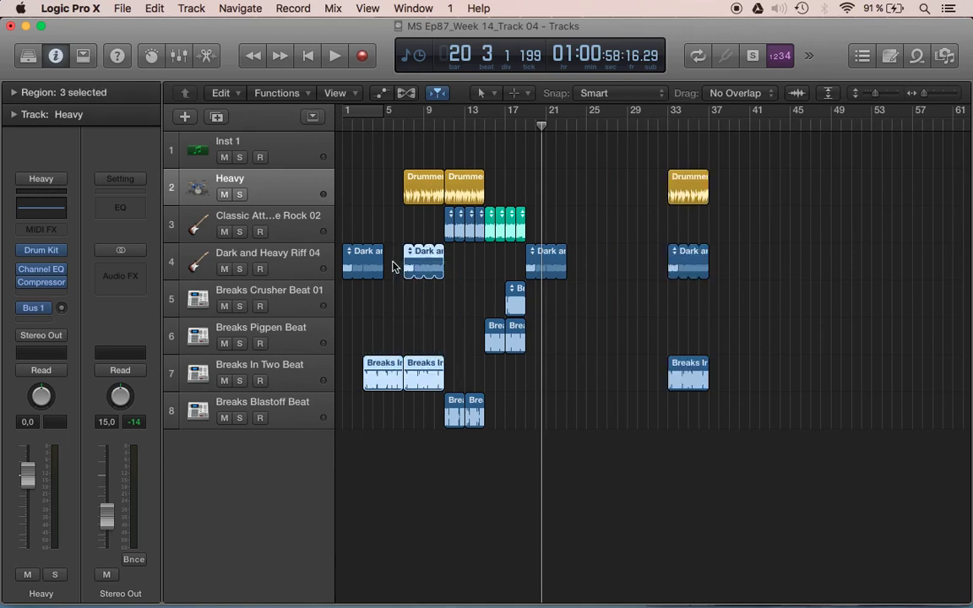
{"action": "left_click_drag", "start_coordinate": [386, 365], "coordinate": [568, 365]}
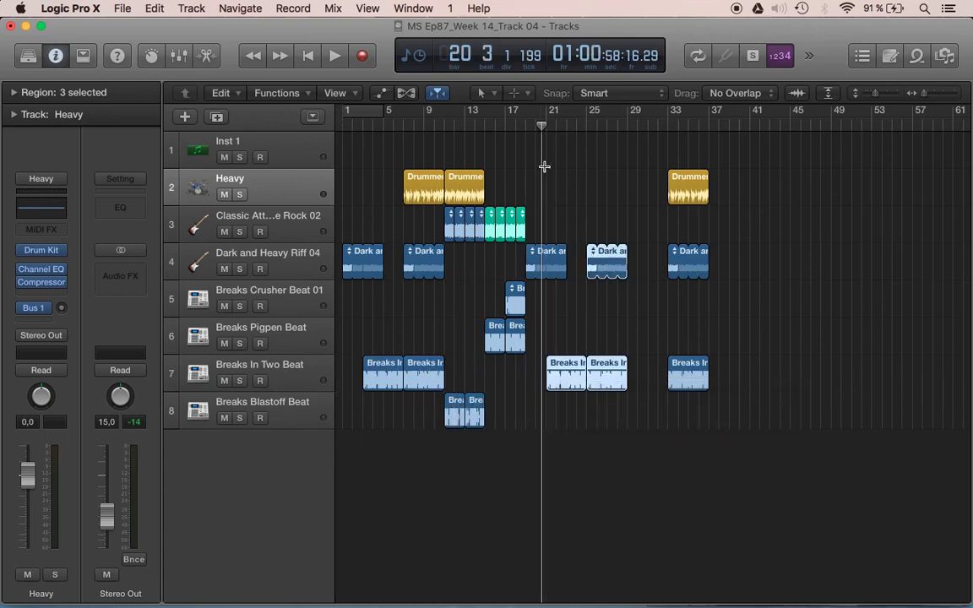
Play from about bar 19, move the bar 33 Drummer region to bar 25, and delete the riff and loop left at bar 33.
{"action": "left_click", "coordinate": [532, 119]}
{"action": "key", "text": "space"}
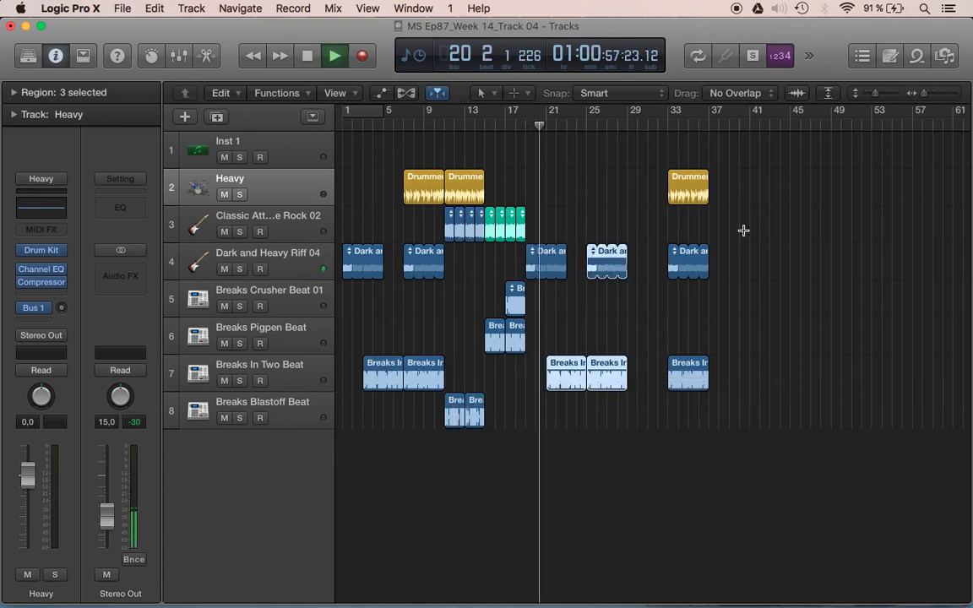
{"action": "left_click_drag", "start_coordinate": [696, 176], "coordinate": [616, 176]}
{"action": "left_click_drag", "start_coordinate": [697, 403], "coordinate": [688, 250]}
{"action": "key", "text": "Delete"}
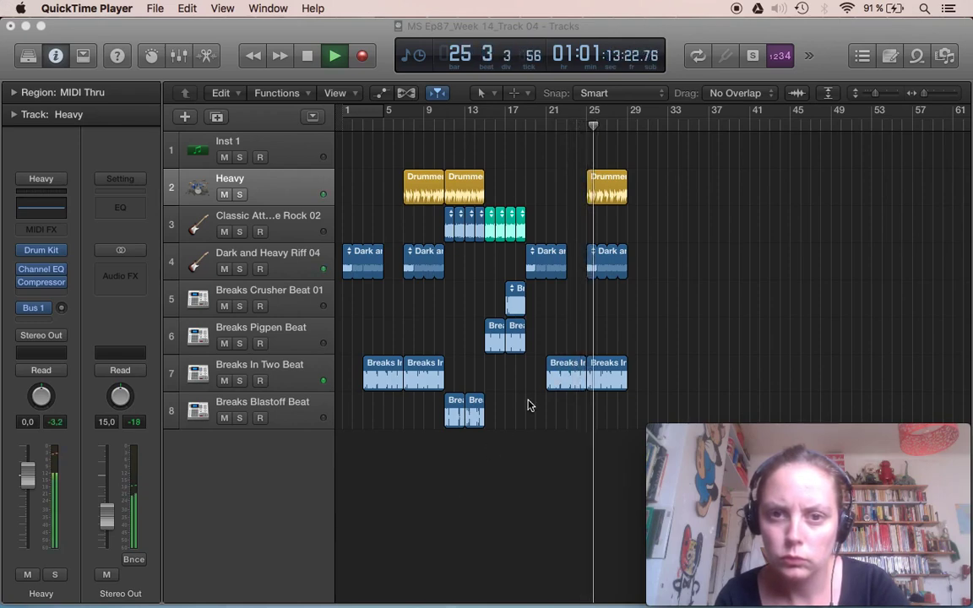
Copy the bar 11 section to bar 29 and the bar 15 section to bars 33 and 37.
{"action": "left_click", "coordinate": [618, 443]}
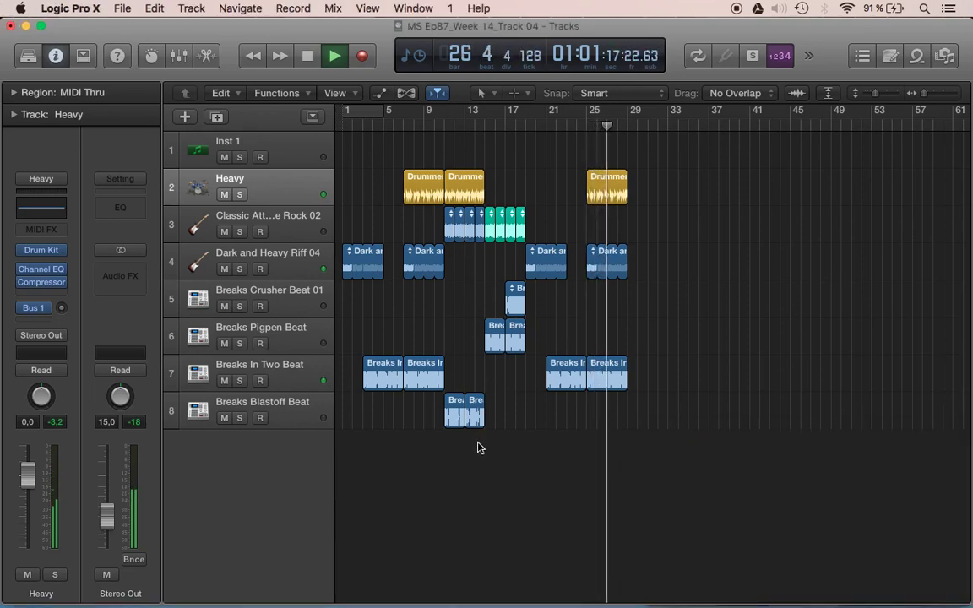
{"action": "left_click_drag", "start_coordinate": [479, 441], "coordinate": [649, 179]}
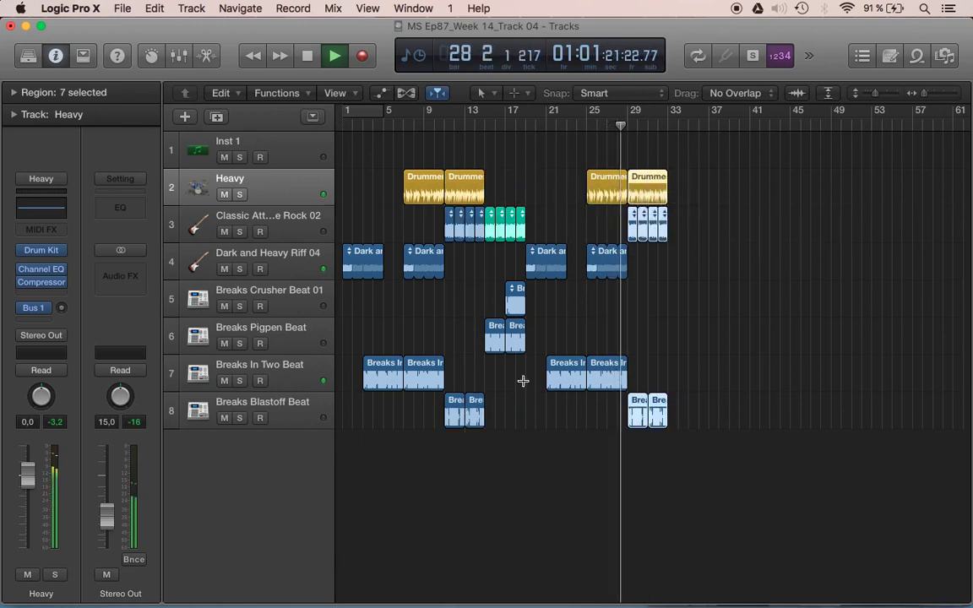
{"action": "left_click_drag", "start_coordinate": [521, 375], "coordinate": [724, 247]}
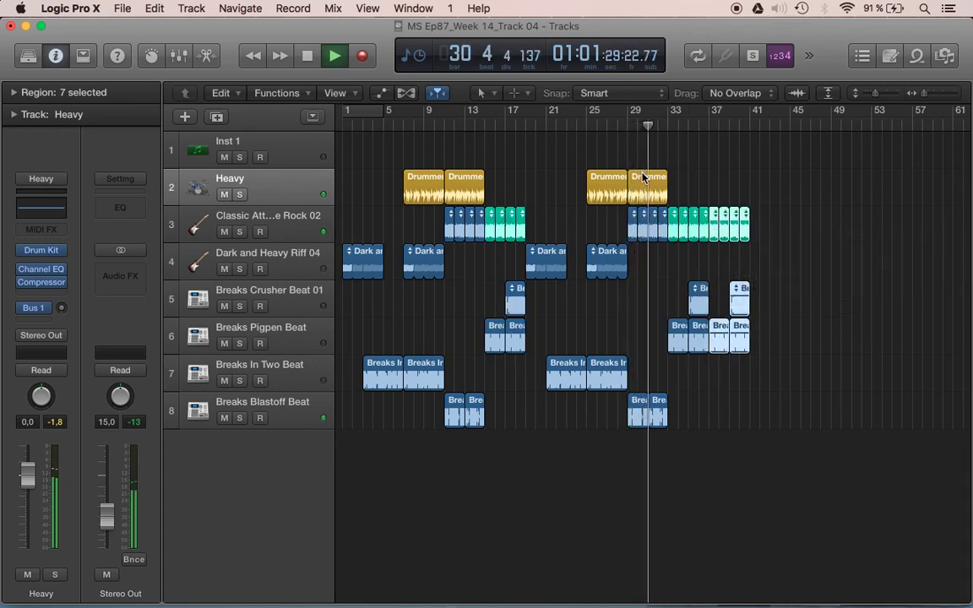
Copy Drummer regions to bars 37 and 33 to accompany the repeated green riffs.
{"action": "left_click", "coordinate": [648, 181]}
{"action": "left_click_drag", "start_coordinate": [647, 181], "coordinate": [725, 181]}
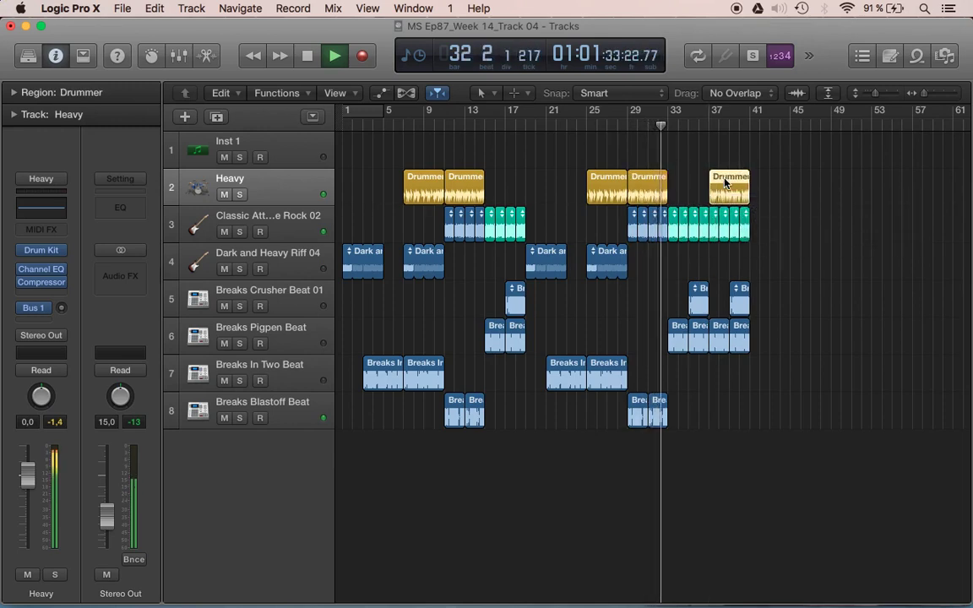
{"action": "mouse_move", "coordinate": [613, 179]}
{"action": "left_mouse_down"}
{"action": "mouse_move", "coordinate": [695, 178]}
{"action": "mouse_move", "coordinate": [609, 191]}
{"action": "left_mouse_up"}
{"action": "left_click", "coordinate": [664, 331]}
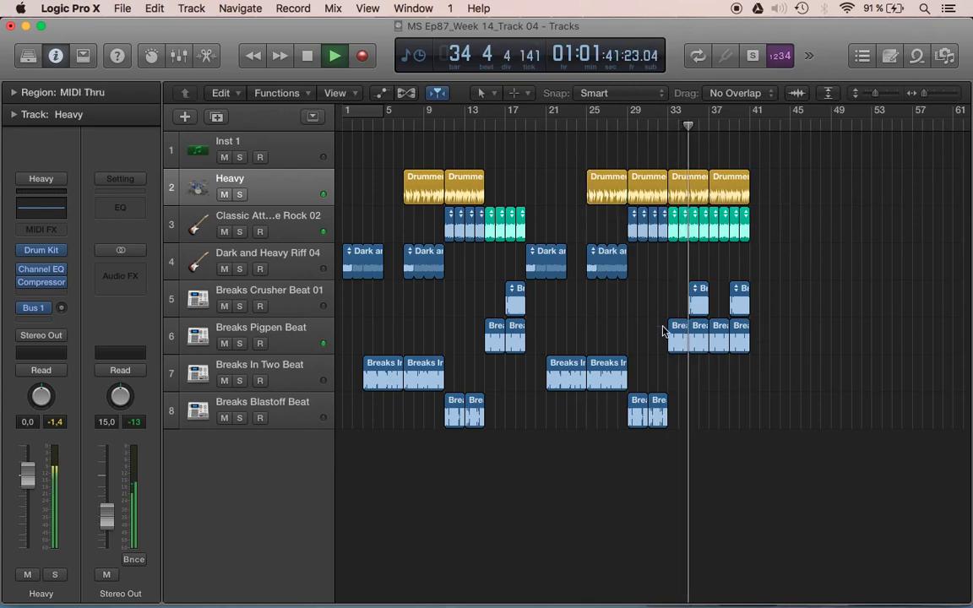
Delete the four Breaks Pigpen Beat regions from bar 33 to bar 41 and replay from just before bar 33.
{"action": "left_click_drag", "start_coordinate": [664, 331], "coordinate": [753, 332]}
{"action": "key", "text": "Delete"}
{"action": "left_click", "coordinate": [657, 124]}
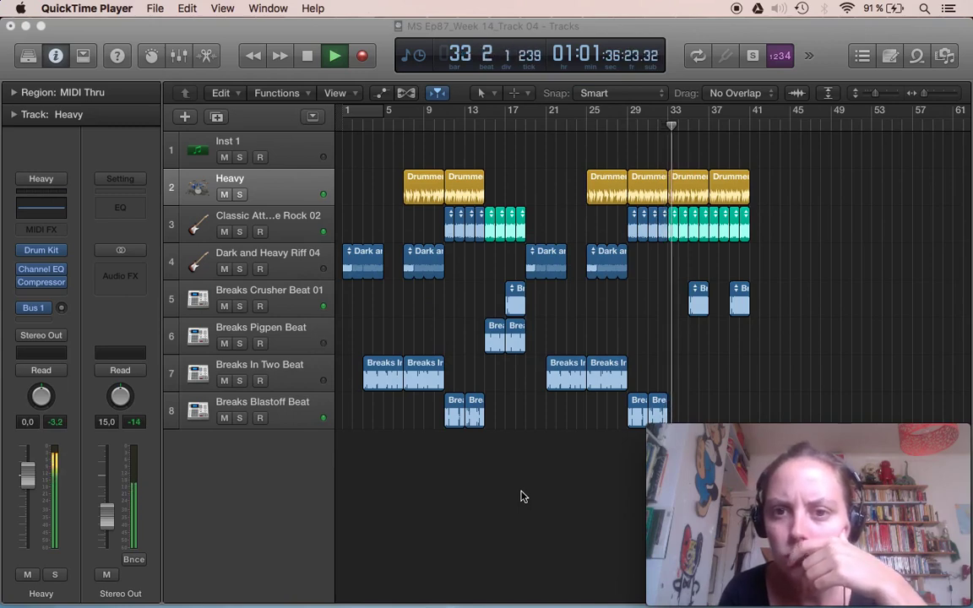
Copy the two bar 29 Breaks Blastoff Beat regions to bars 33 and 37, and delete the copies at bars 35 and 39.
{"action": "left_click", "coordinate": [695, 383]}
{"action": "left_click_drag", "start_coordinate": [656, 433], "coordinate": [723, 430]}
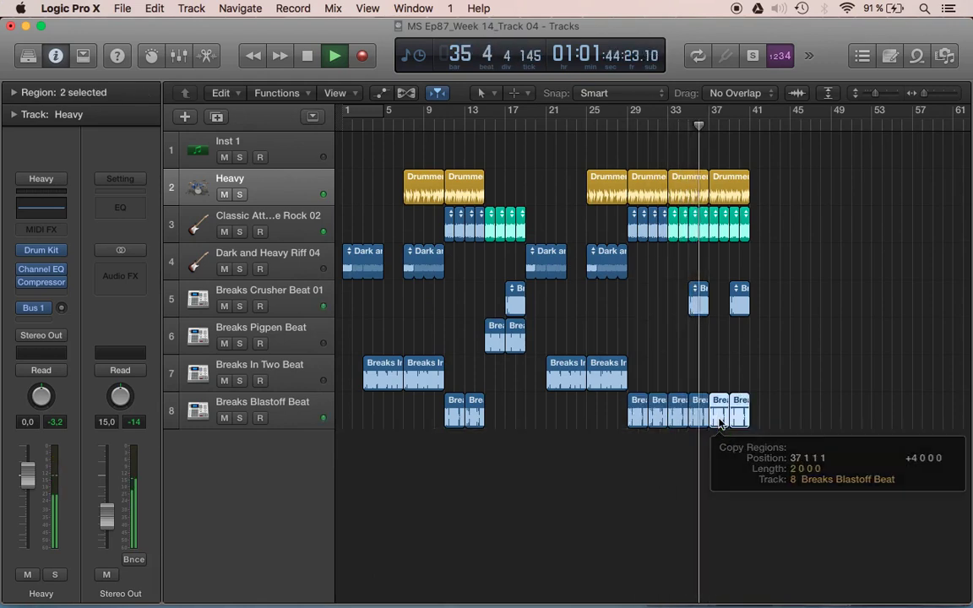
{"action": "left_click", "coordinate": [694, 411]}
{"action": "key", "text": "Delete"}
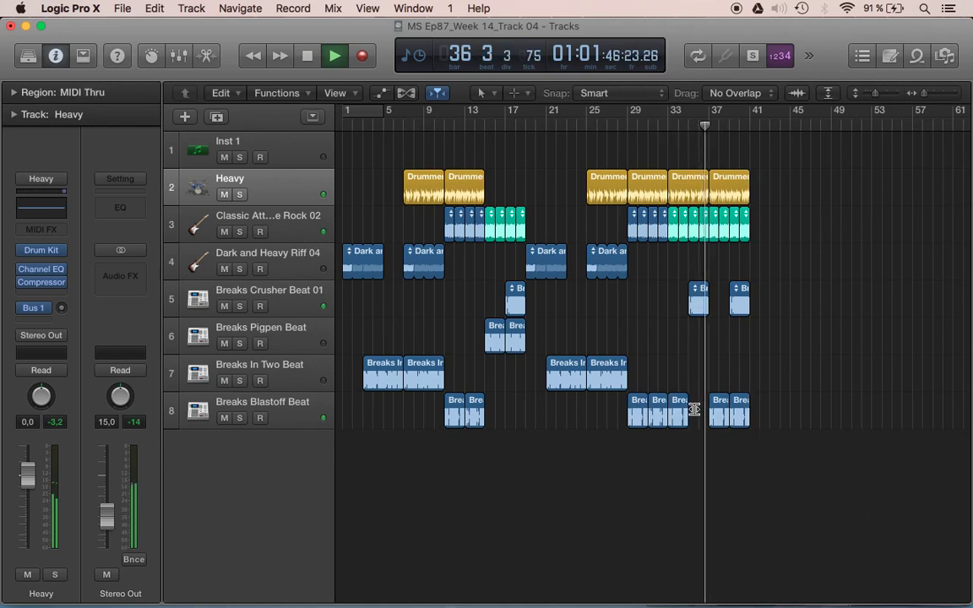
{"action": "left_click", "coordinate": [746, 424]}
{"action": "key", "text": "Delete"}
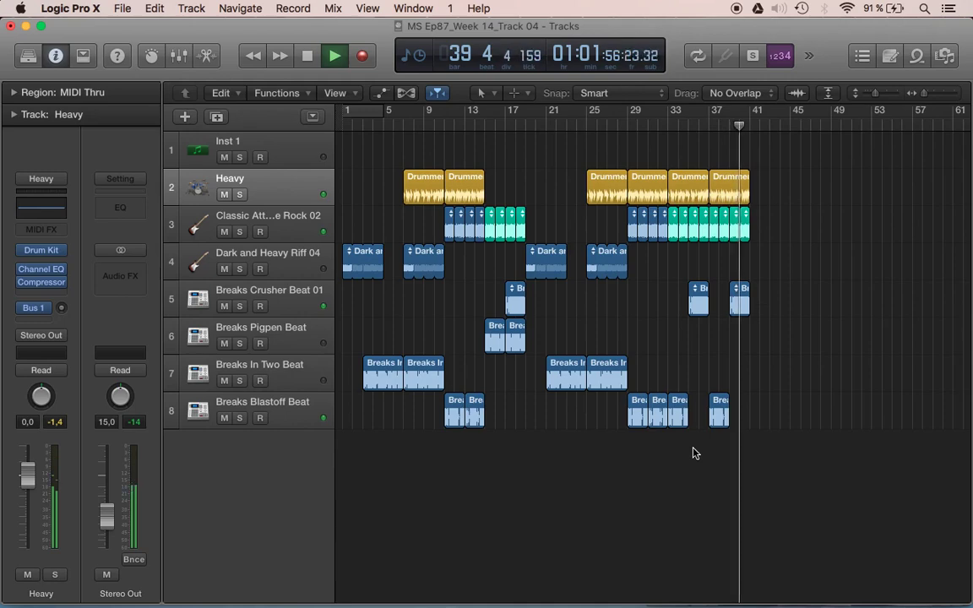
Try a copy of the opening Dark and Heavy Riff at bar 42, remove it, and stop playback.
{"action": "left_click", "coordinate": [347, 268]}
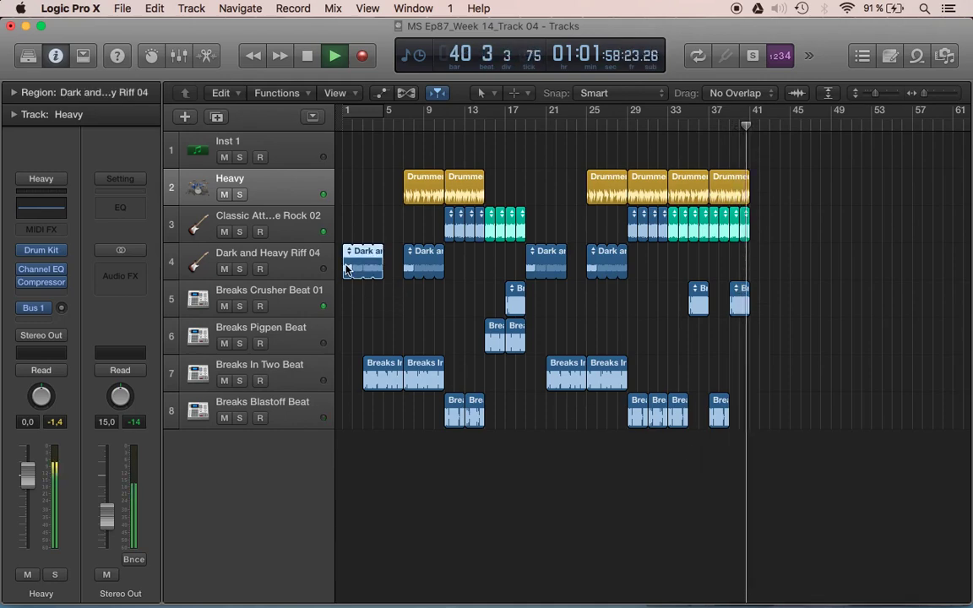
{"action": "left_click_drag", "start_coordinate": [346, 268], "coordinate": [762, 280]}
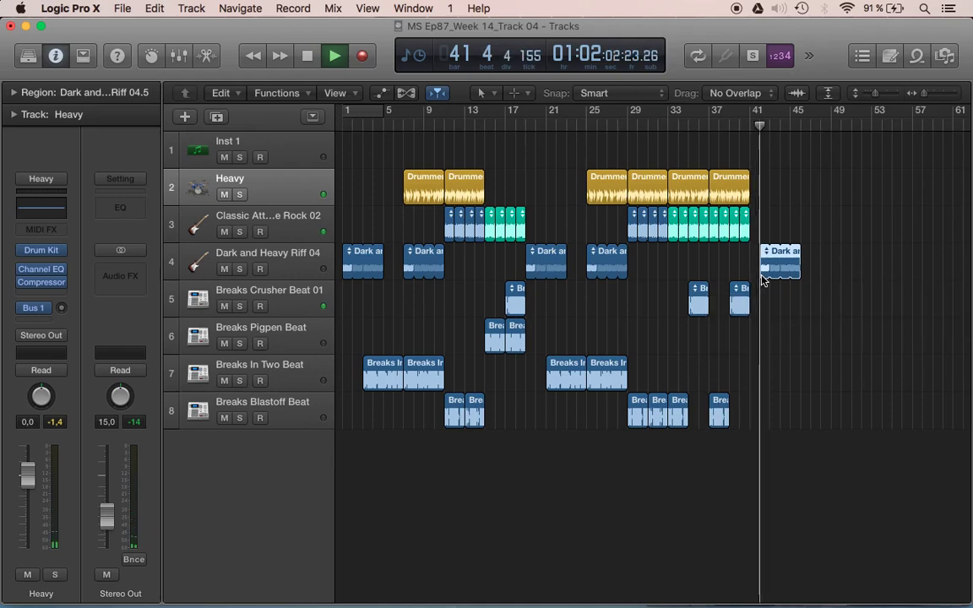
{"action": "scroll", "coordinate": [762, 280], "scroll_direction": "up", "scroll_amount": 5}
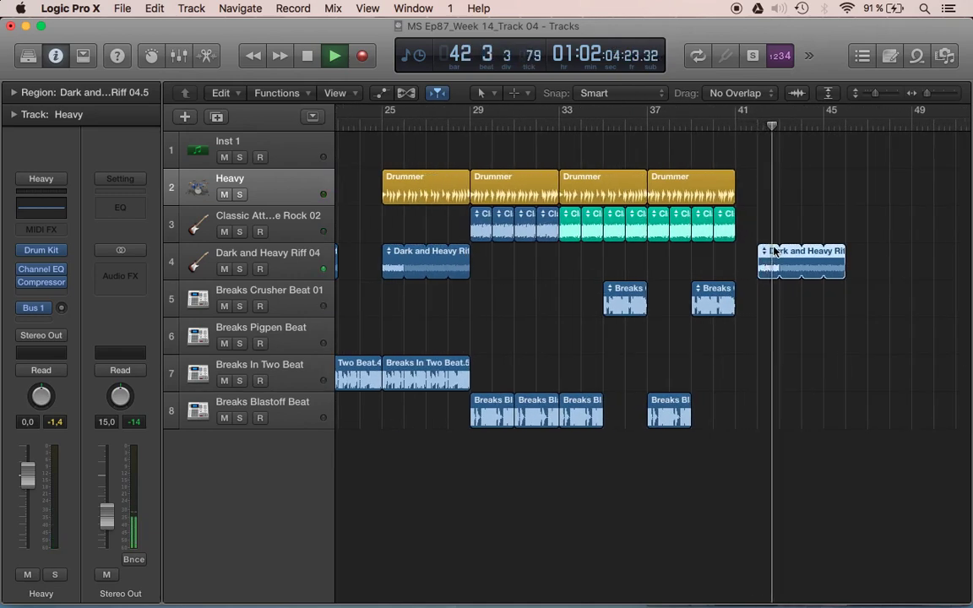
{"action": "key", "text": "BackSpace"}
{"action": "scroll", "coordinate": [769, 250], "scroll_direction": "down", "scroll_amount": 5}
{"action": "key", "text": "space"}
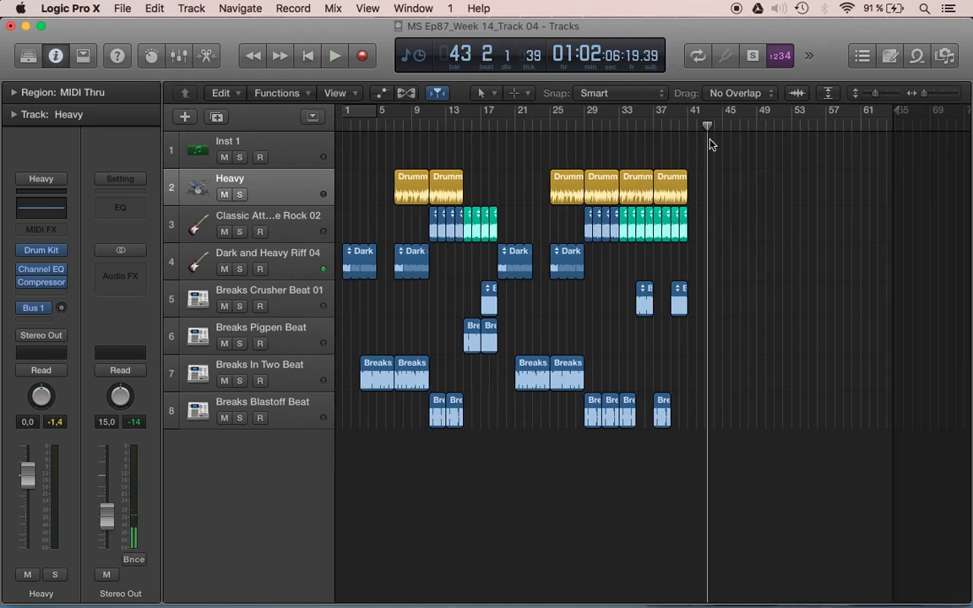
Play the song from the start and audition Breaks Low Hand Beat 01 and Club Dance Beat 208 from the loop library.
{"action": "left_click", "coordinate": [686, 125]}
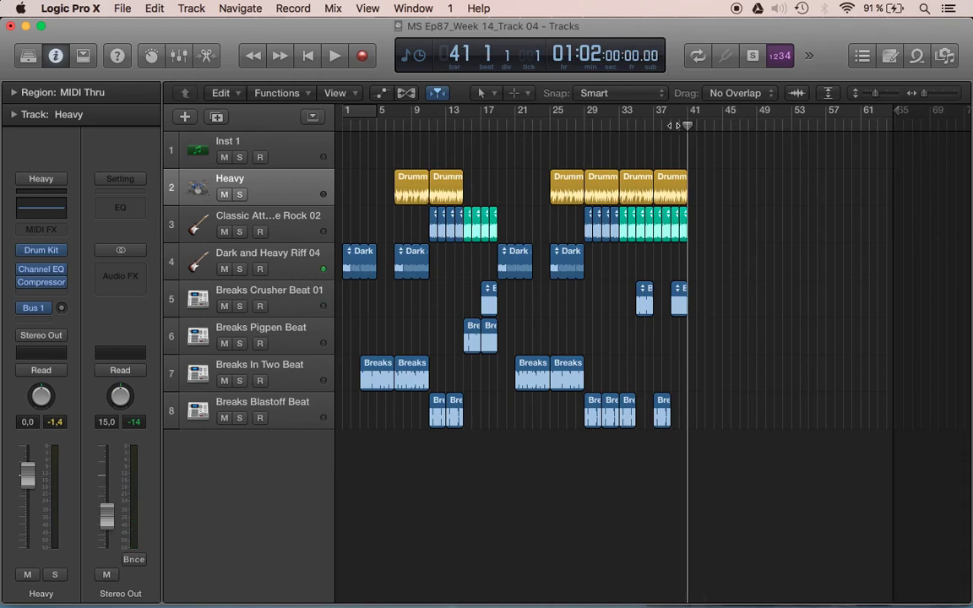
{"action": "left_click", "coordinate": [311, 56]}
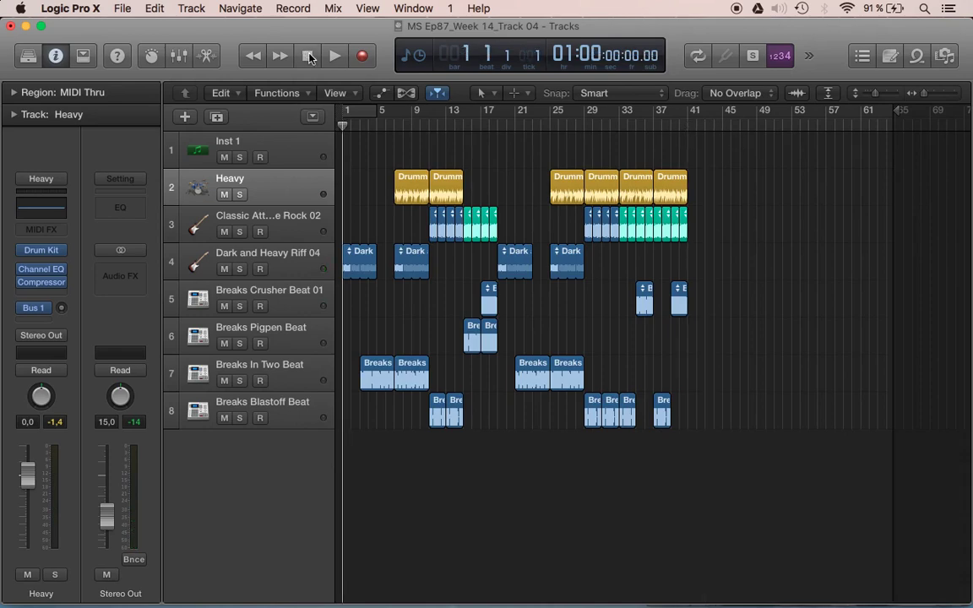
{"action": "left_click", "coordinate": [918, 56]}
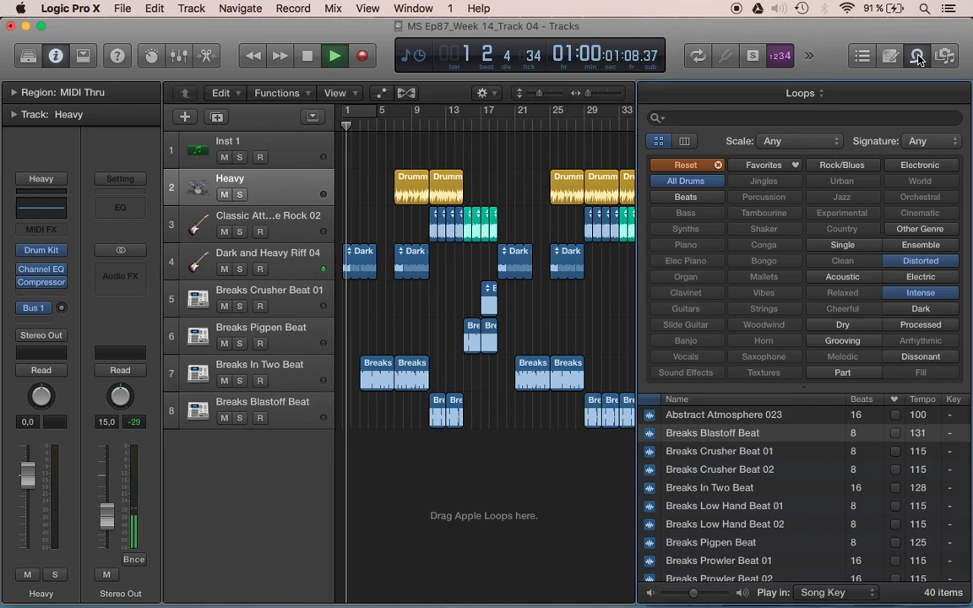
{"action": "left_click", "coordinate": [746, 510]}
{"action": "scroll", "coordinate": [746, 512], "scroll_direction": "down", "scroll_amount": 5}
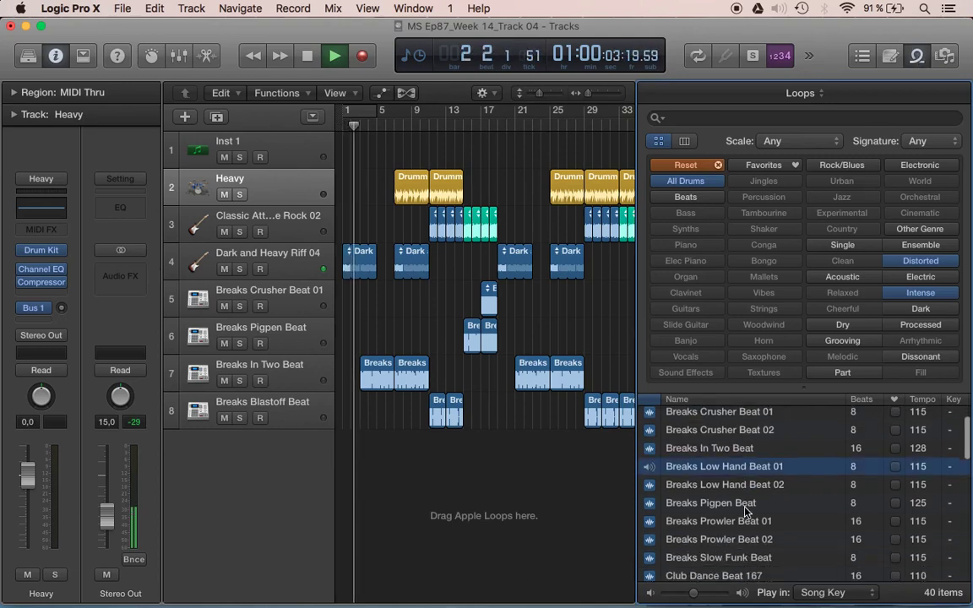
{"action": "left_click", "coordinate": [745, 507]}
{"action": "scroll", "coordinate": [746, 557], "scroll_direction": "down", "scroll_amount": 2}
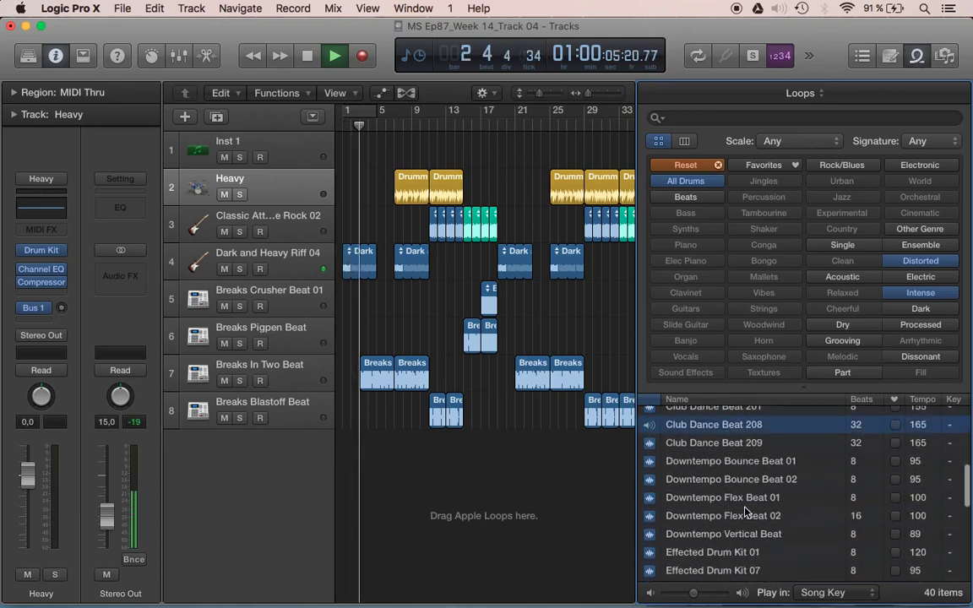
Reset the loop filters and filter for Beats that are Intense and Electric.
{"action": "scroll", "coordinate": [745, 524], "scroll_direction": "up", "scroll_amount": 8}
{"action": "left_click", "coordinate": [714, 181]}
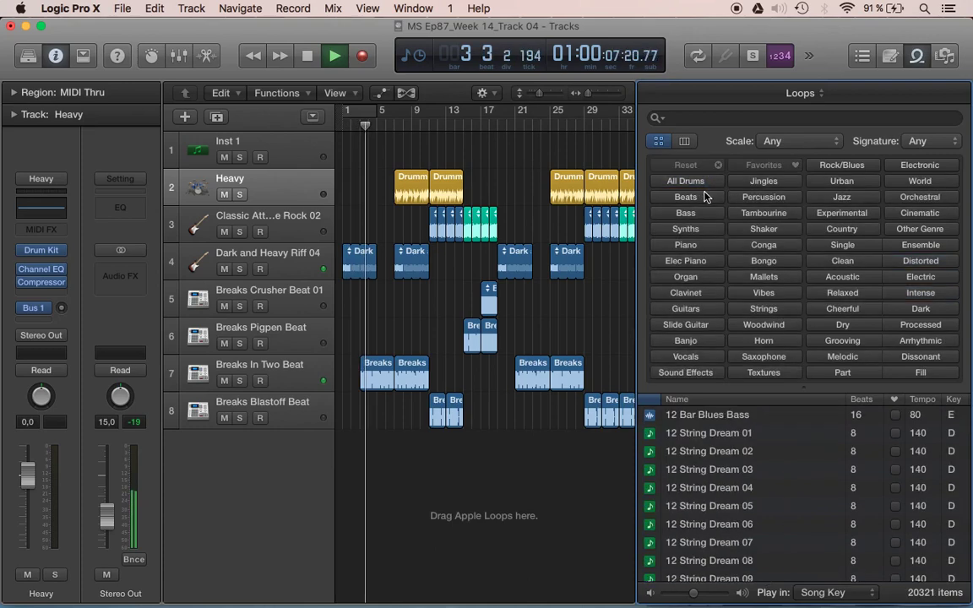
{"action": "left_click", "coordinate": [706, 197]}
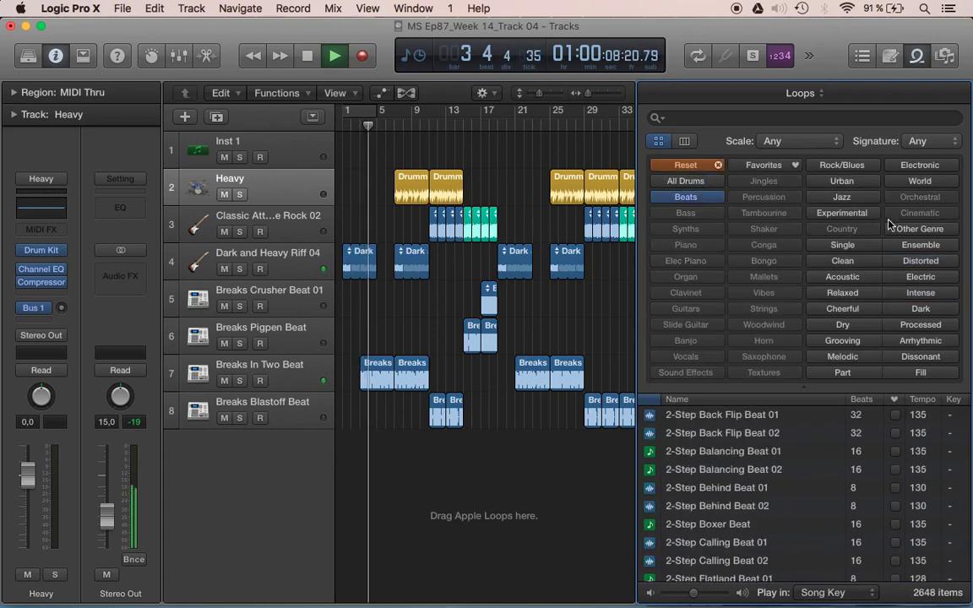
{"action": "left_click", "coordinate": [921, 294]}
{"action": "left_click", "coordinate": [922, 277]}
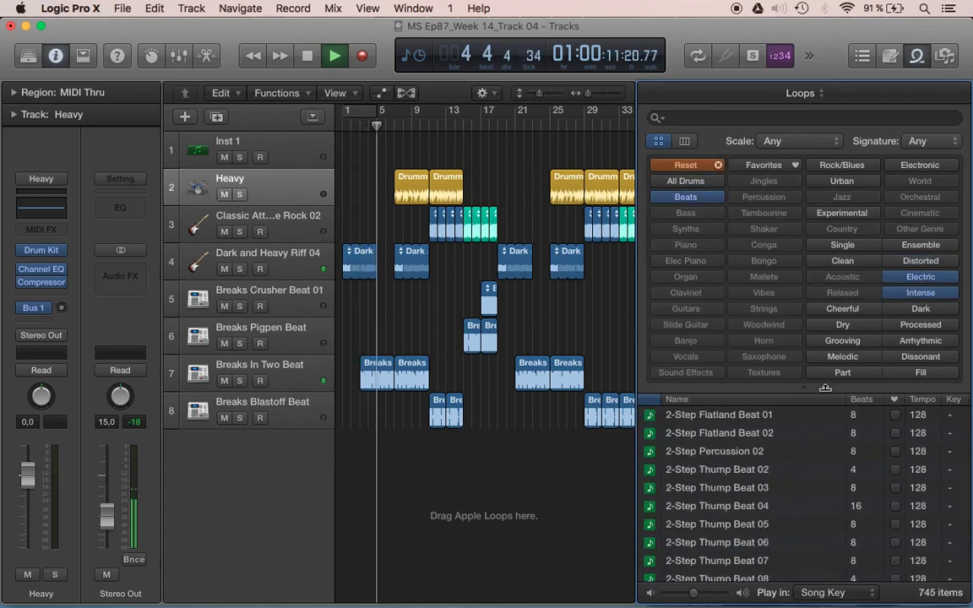
Browse the filtered beats and audition loops such as 2-Step Thump Beat FX 12 and Big Drum Beat 01 against the song.
{"action": "scroll", "coordinate": [723, 515], "scroll_direction": "down", "scroll_amount": 5}
{"action": "left_click", "coordinate": [723, 509]}
{"action": "scroll", "coordinate": [724, 517], "scroll_direction": "down", "scroll_amount": 6}
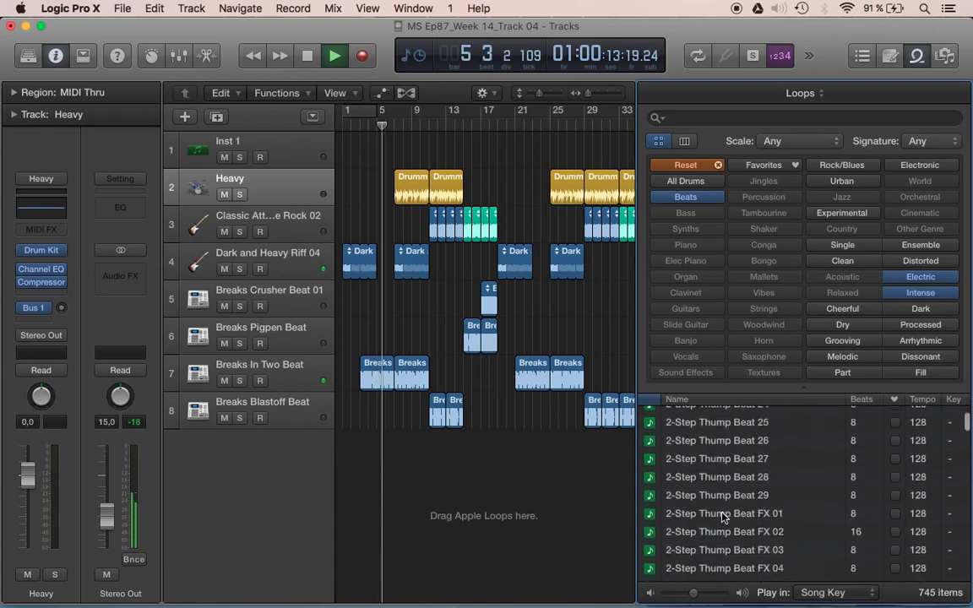
{"action": "left_click", "coordinate": [723, 509]}
{"action": "scroll", "coordinate": [724, 517], "scroll_direction": "down", "scroll_amount": 10}
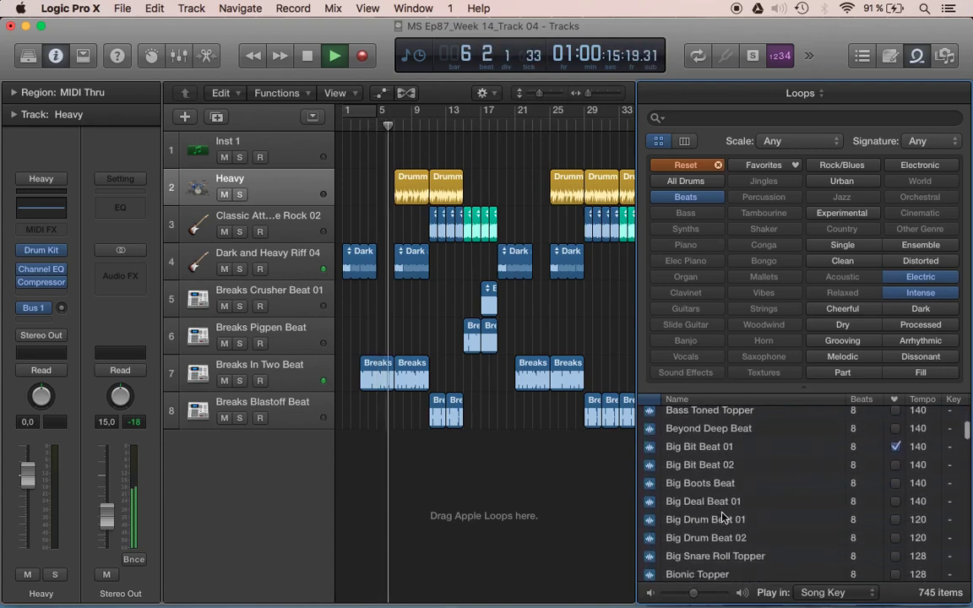
{"action": "scroll", "coordinate": [724, 518], "scroll_direction": "up", "scroll_amount": 10}
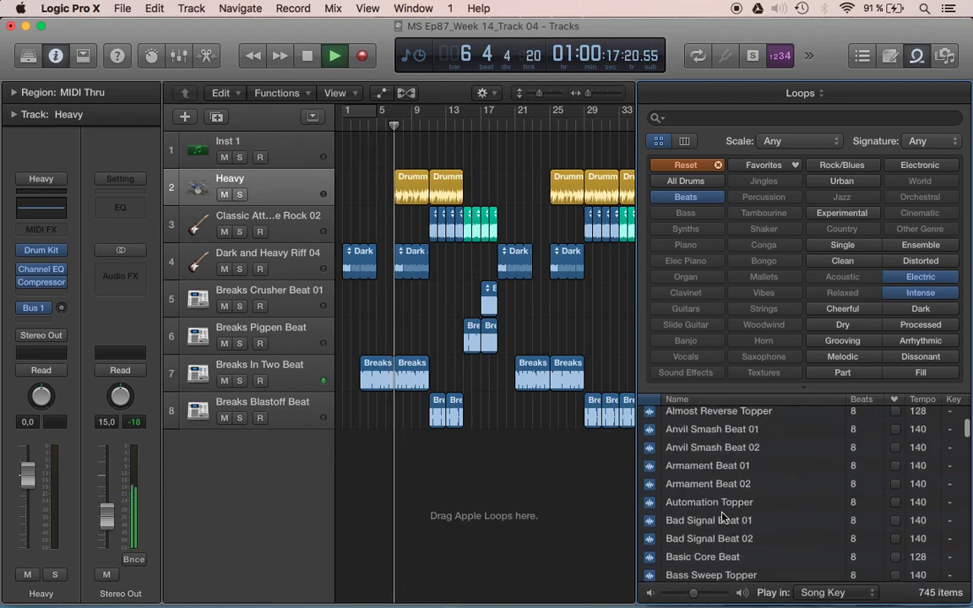
{"action": "scroll", "coordinate": [722, 517], "scroll_direction": "up", "scroll_amount": 5}
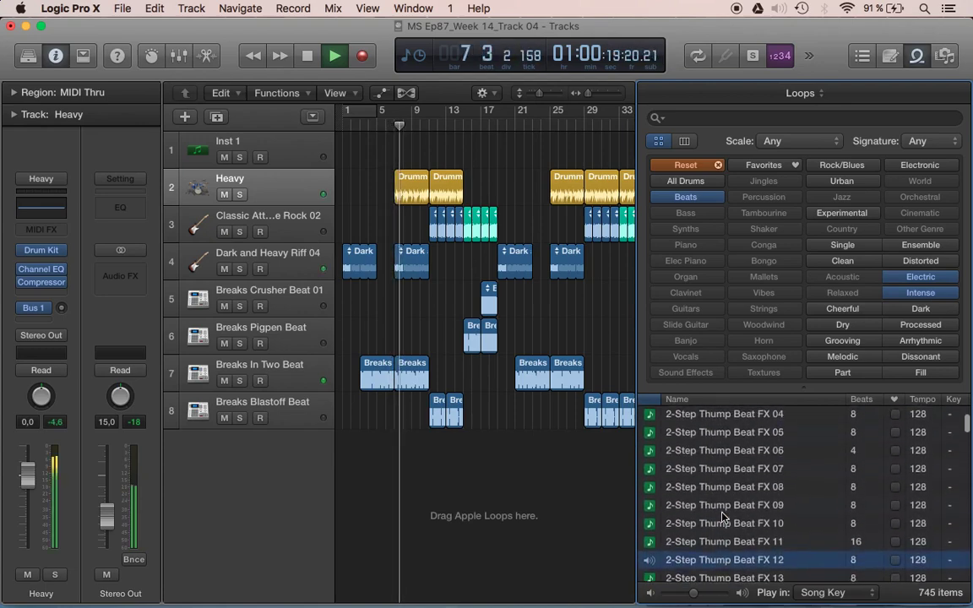
{"action": "scroll", "coordinate": [722, 517], "scroll_direction": "down", "scroll_amount": 2}
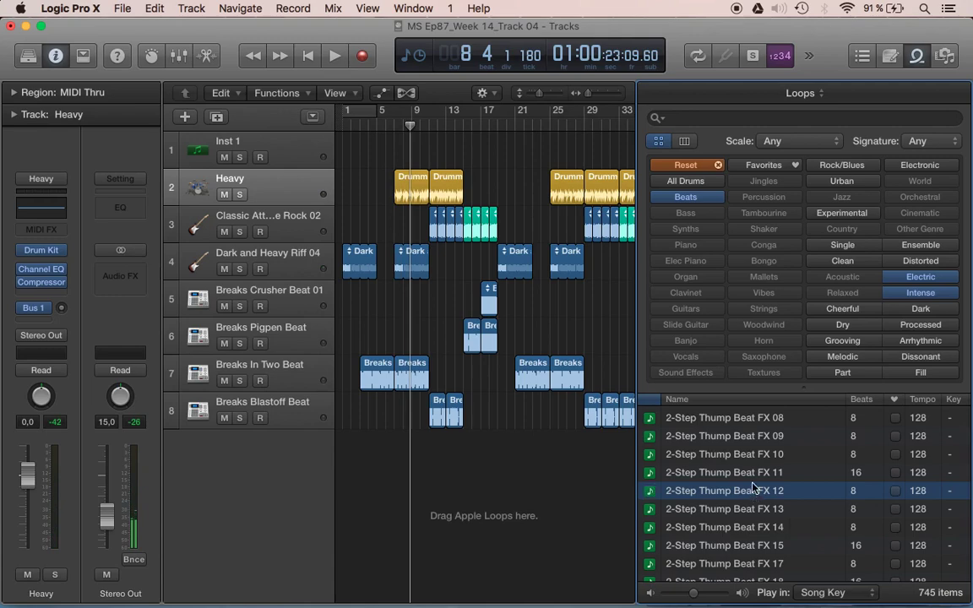
{"action": "scroll", "coordinate": [754, 489], "scroll_direction": "down", "scroll_amount": 10}
{"action": "left_click", "coordinate": [755, 488]}
{"action": "scroll", "coordinate": [755, 488], "scroll_direction": "down", "scroll_amount": 2}
{"action": "left_click", "coordinate": [754, 489]}
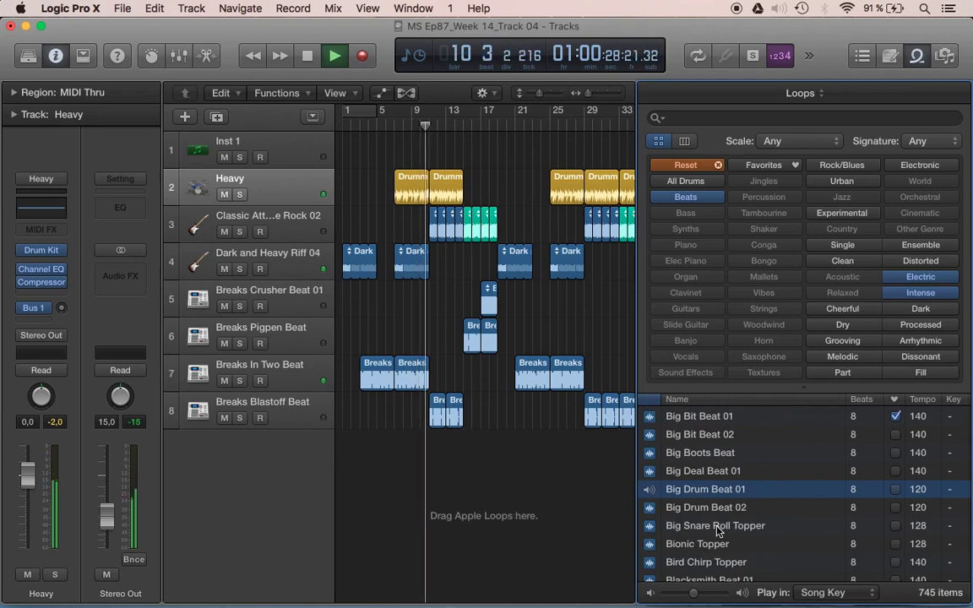
Search the beats for "shake" and audition Shaker Reverse Topper and Small Shaker Beat with and without the song playing.
{"action": "left_click", "coordinate": [752, 118]}
{"action": "type", "text": "shake"}
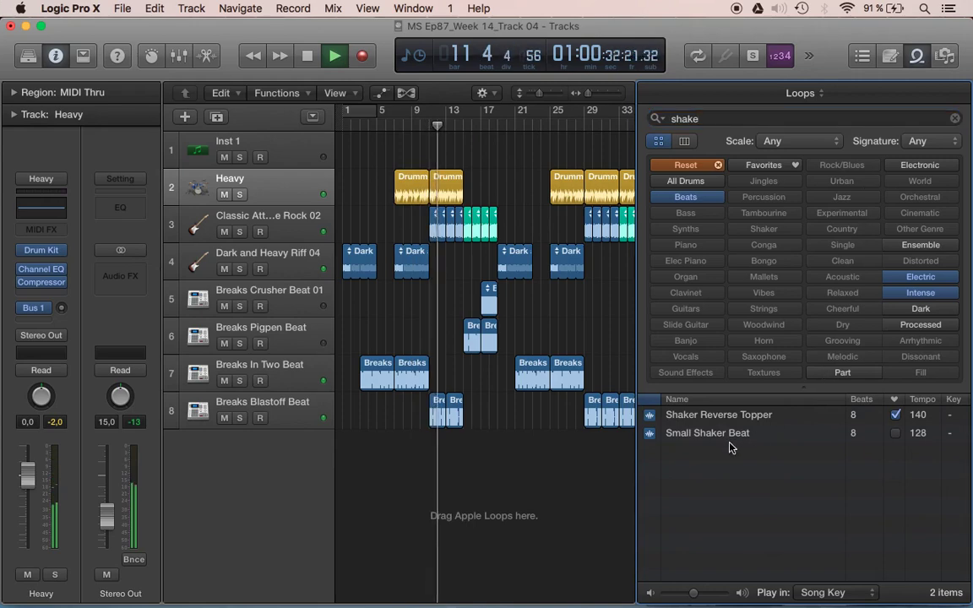
{"action": "left_click", "coordinate": [729, 417]}
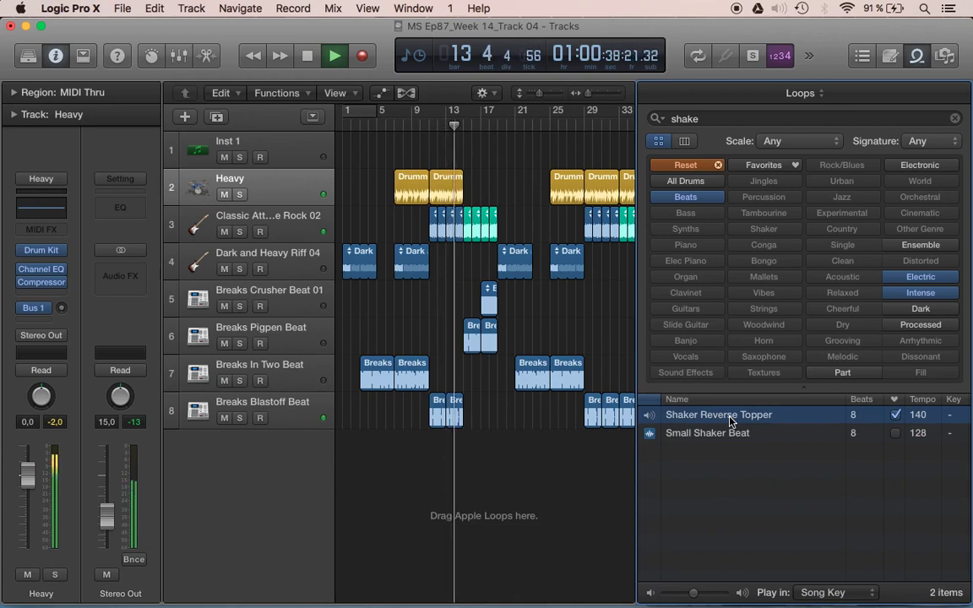
{"action": "left_click", "coordinate": [727, 436]}
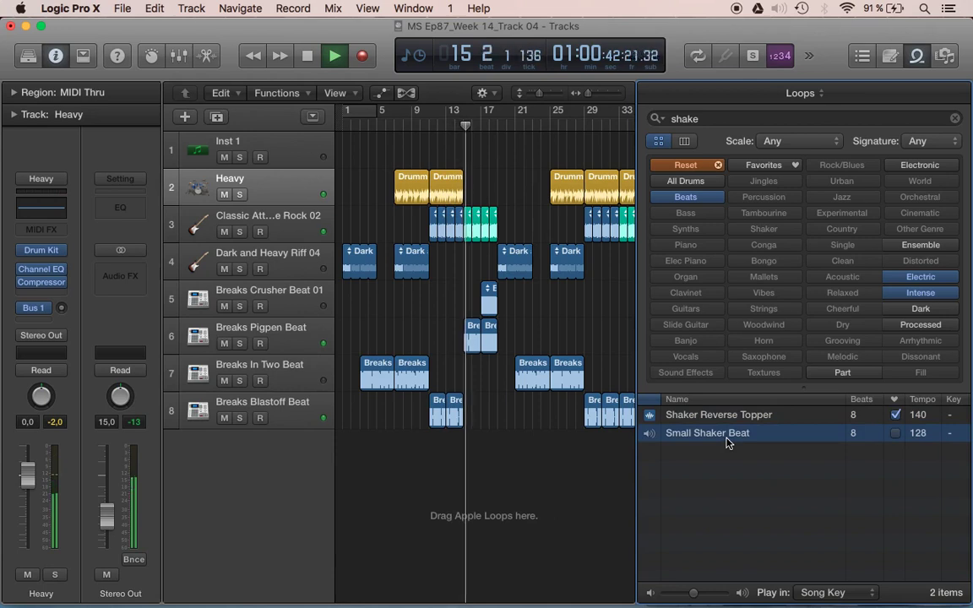
{"action": "key", "text": "space"}
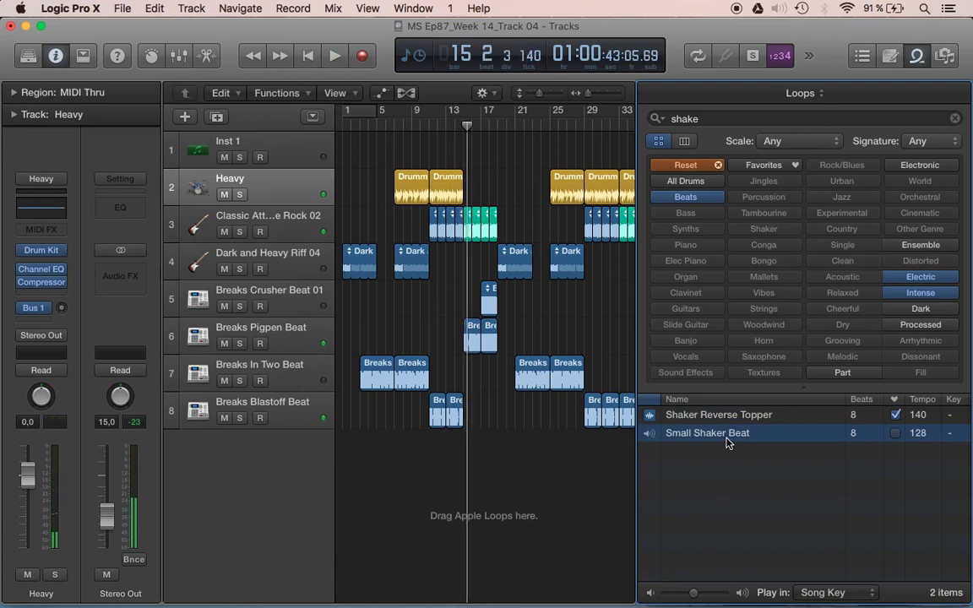
{"action": "left_click", "coordinate": [737, 415]}
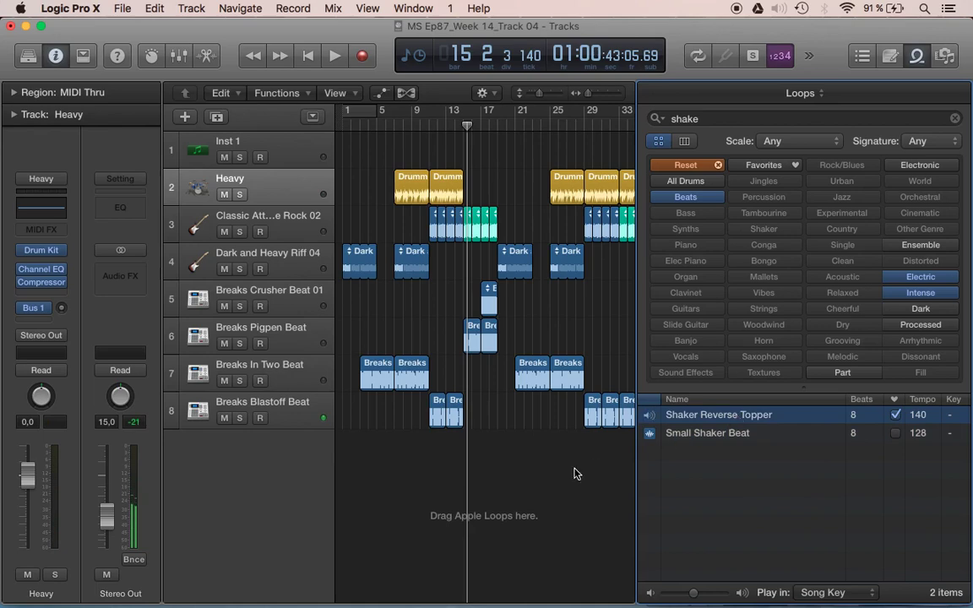
Add the Shaker Reverse Topper loop on a new track at bar 35 and play the song from there.
{"action": "scroll", "coordinate": [574, 474], "scroll_direction": "right", "scroll_amount": 10}
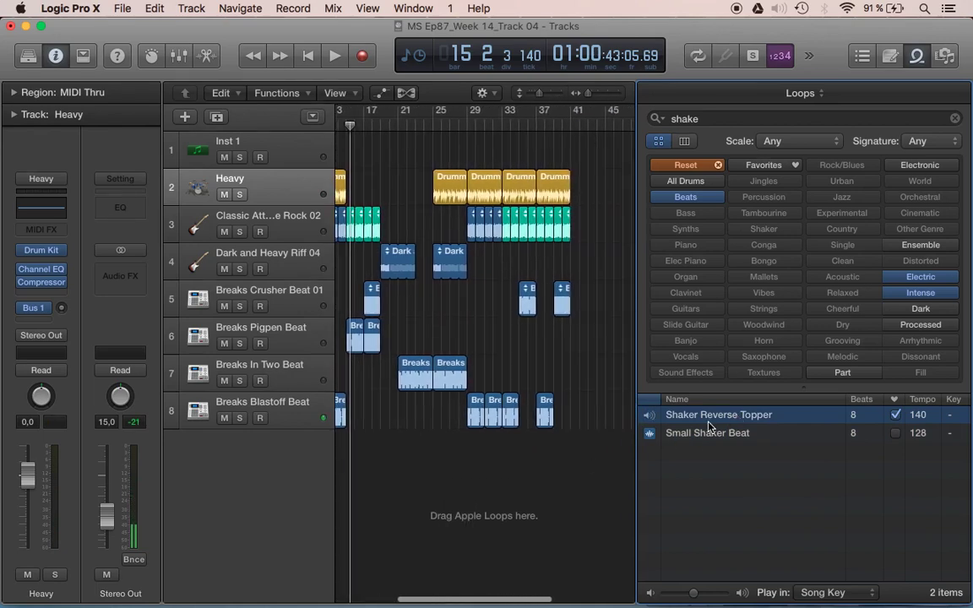
{"action": "left_click_drag", "start_coordinate": [710, 418], "coordinate": [524, 459]}
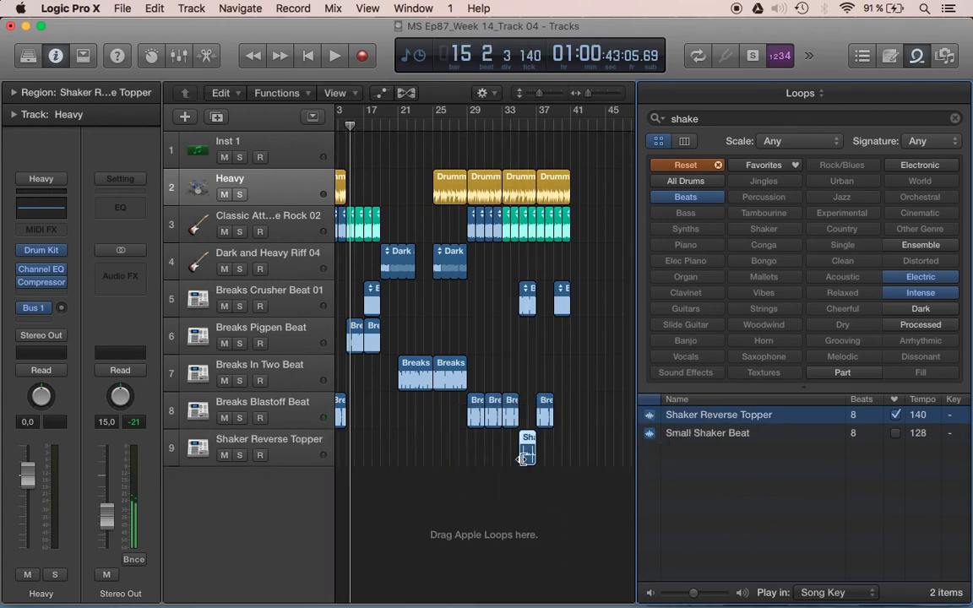
{"action": "key", "text": "space"}
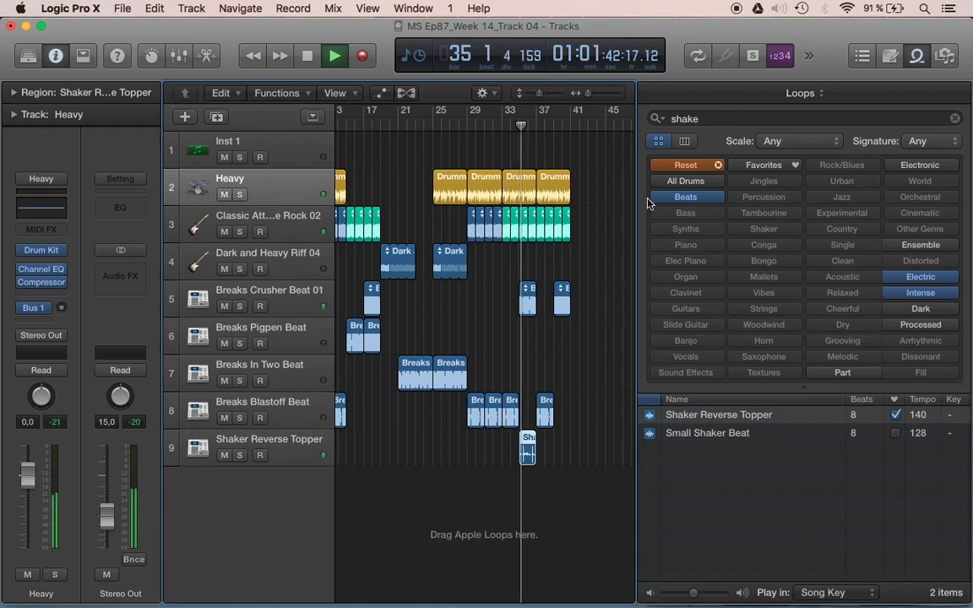
Reset the loop search and filter for Bass loops that are Electric, Intense and Distorted.
{"action": "left_click", "coordinate": [718, 165]}
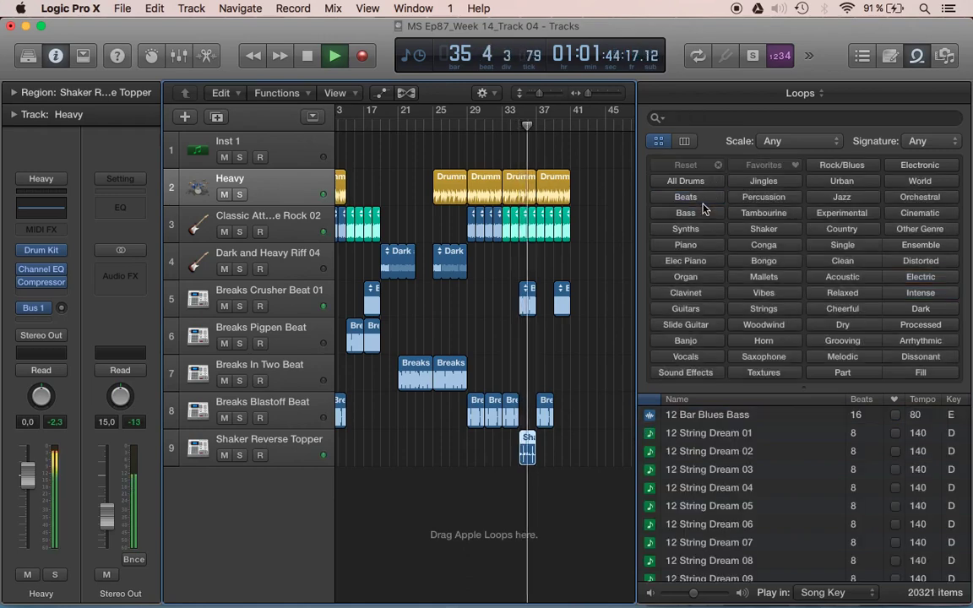
{"action": "left_click", "coordinate": [700, 212]}
{"action": "left_click", "coordinate": [921, 276]}
{"action": "left_click", "coordinate": [921, 292]}
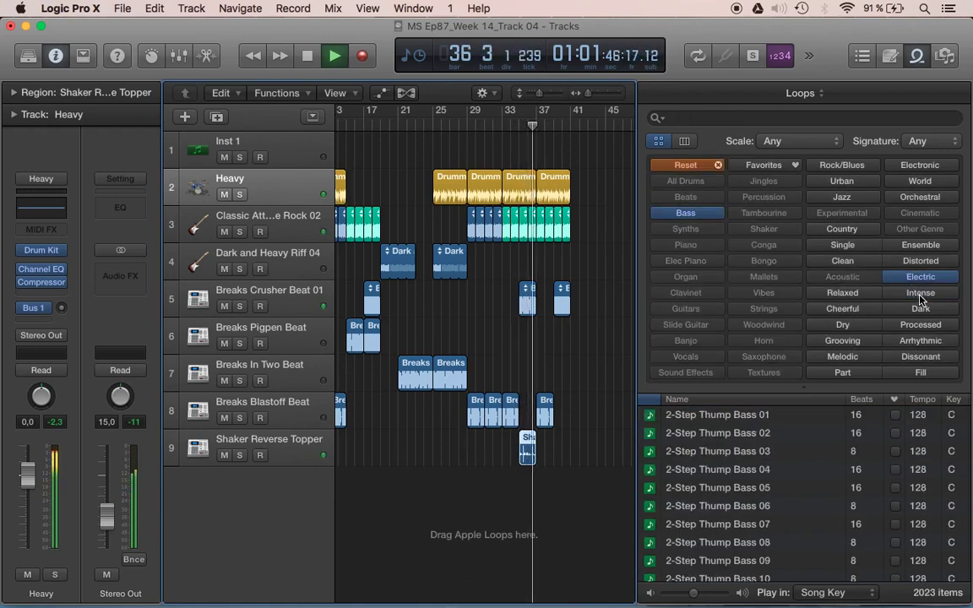
{"action": "left_click", "coordinate": [921, 261]}
Play the song from bar 17, audition the Builder Bass loop against it and add it on a new track at bar 19.
{"action": "scroll", "coordinate": [501, 463], "scroll_direction": "left", "scroll_amount": 5}
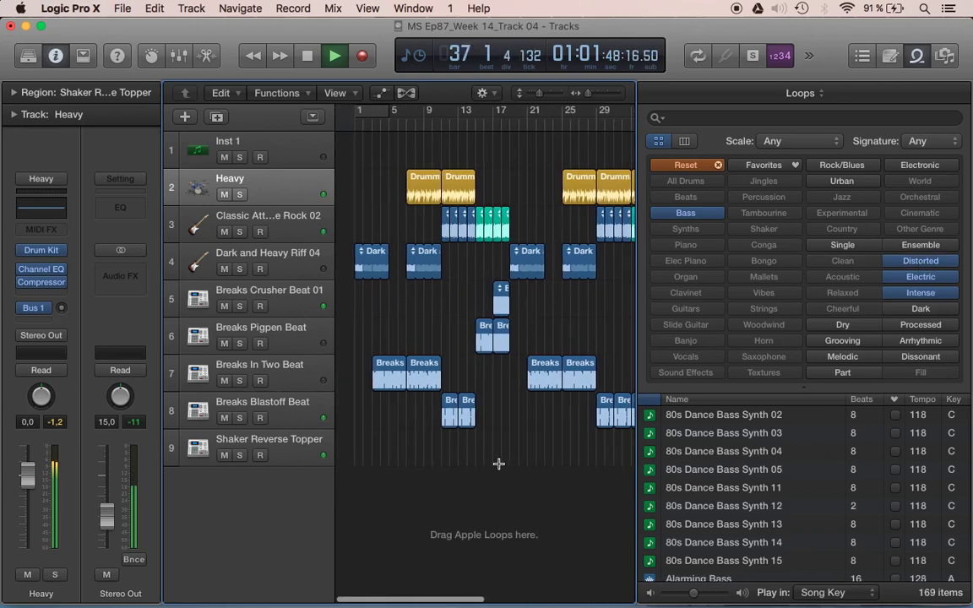
{"action": "left_click", "coordinate": [483, 130]}
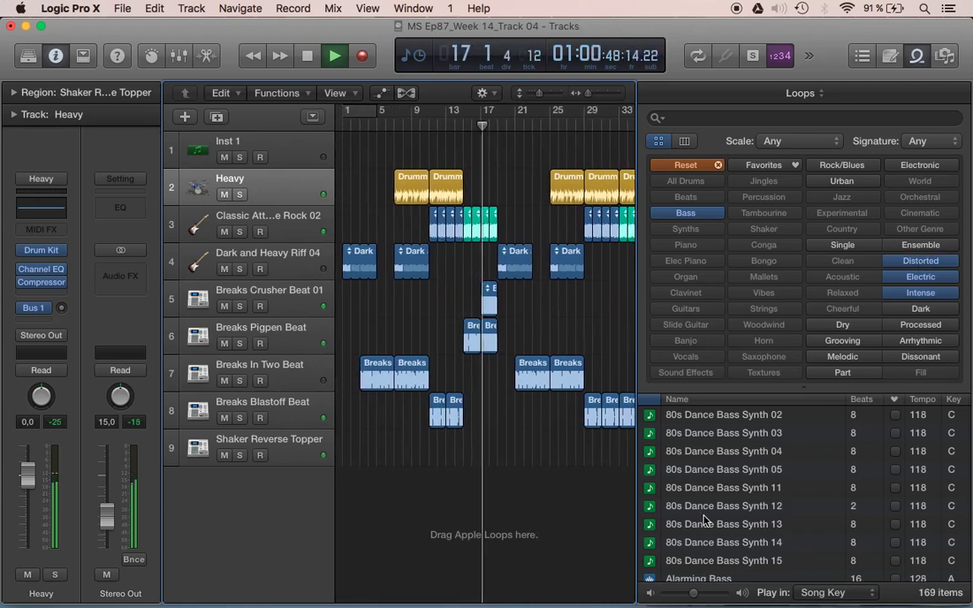
{"action": "scroll", "coordinate": [706, 549], "scroll_direction": "down", "scroll_amount": 4}
{"action": "scroll", "coordinate": [706, 520], "scroll_direction": "down", "scroll_amount": 2}
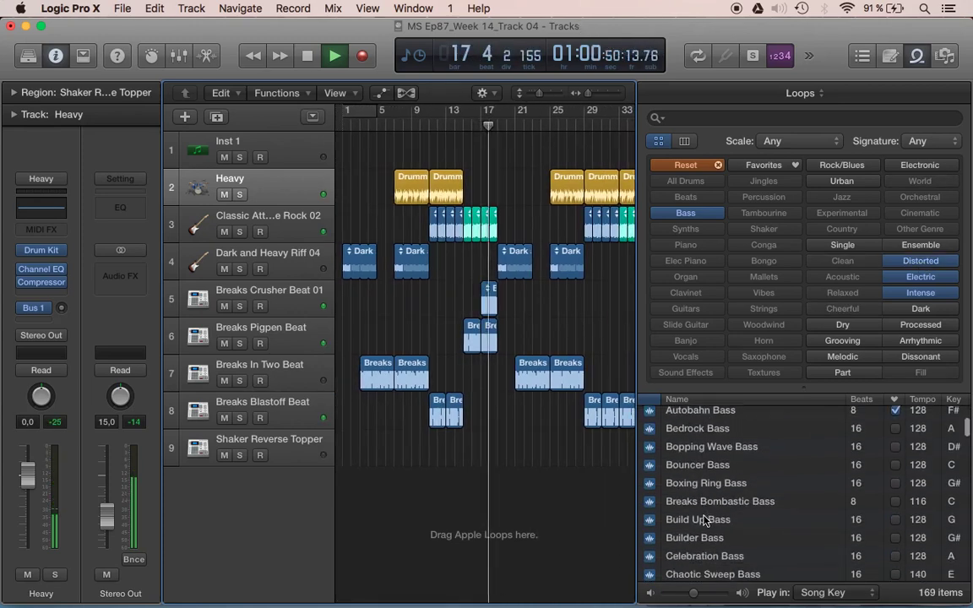
{"action": "left_click", "coordinate": [704, 516]}
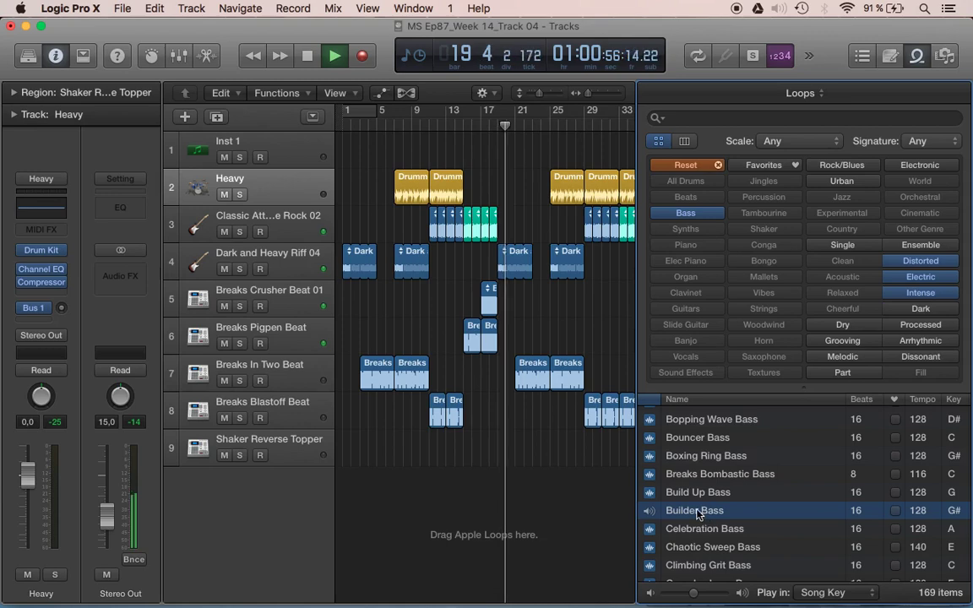
{"action": "left_click_drag", "start_coordinate": [705, 515], "coordinate": [500, 497]}
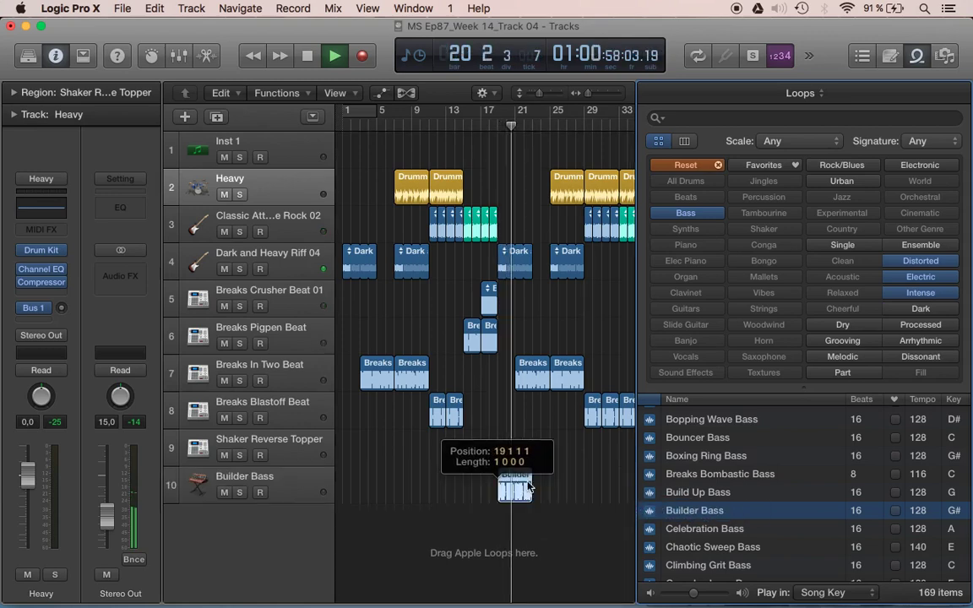
Close the loop browser, move the Builder Bass region to bar 41 and play the song leading into it.
{"action": "left_click", "coordinate": [917, 56]}
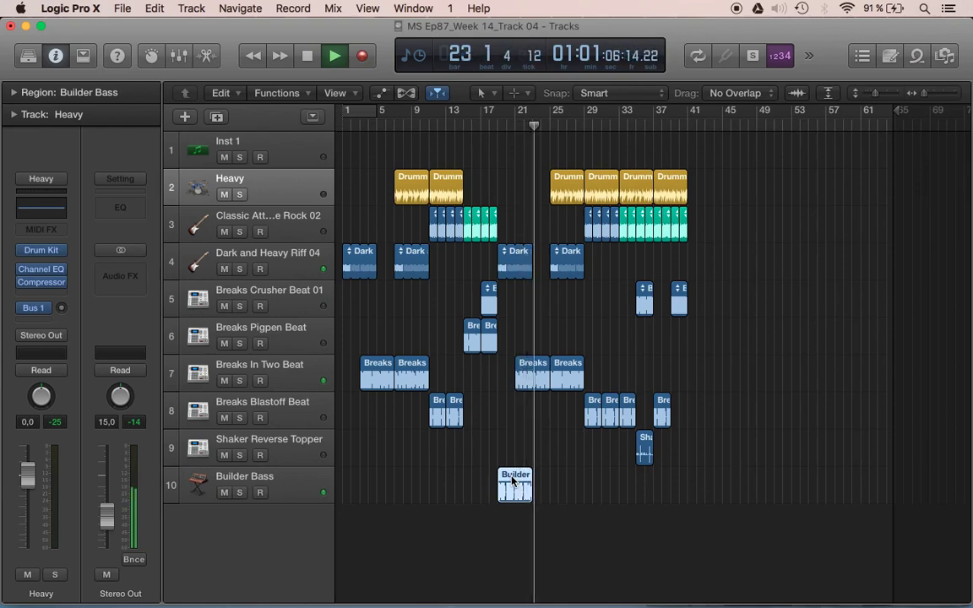
{"action": "left_click_drag", "start_coordinate": [513, 480], "coordinate": [700, 480]}
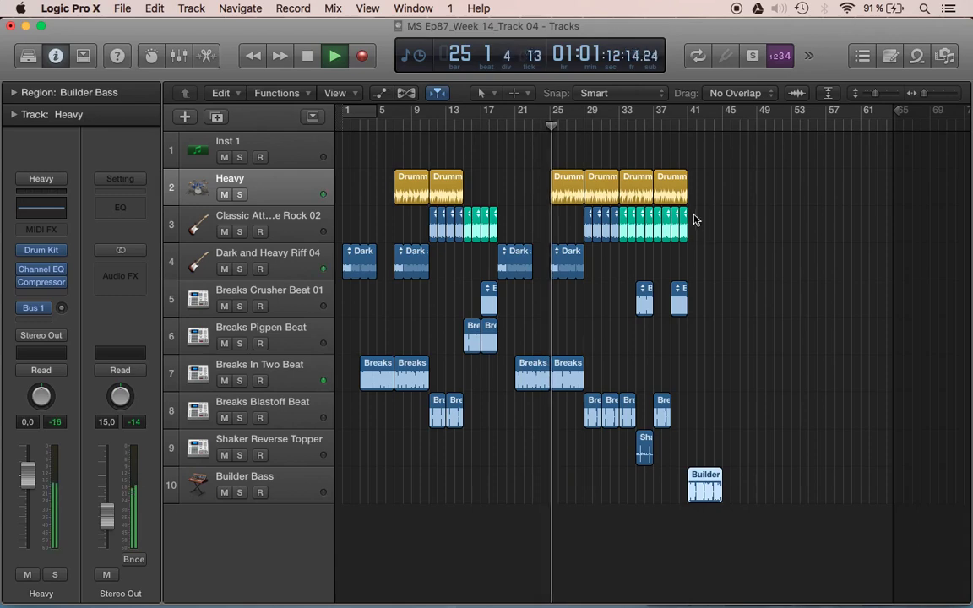
{"action": "left_click", "coordinate": [672, 124]}
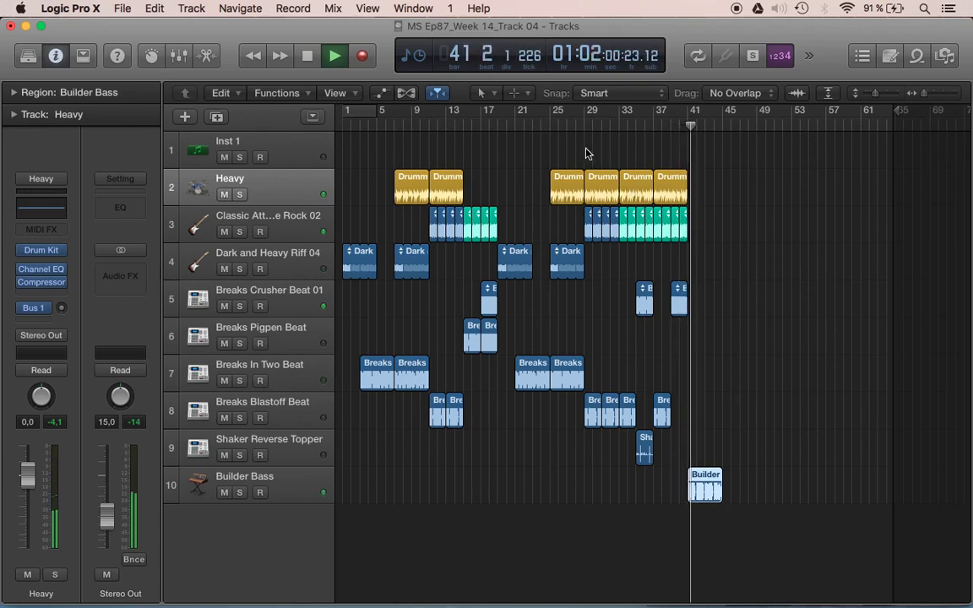
Move all drum, riff and beat regions from bar 25 onward four bars later so they start at bar 29.
{"action": "left_click_drag", "start_coordinate": [588, 150], "coordinate": [680, 479]}
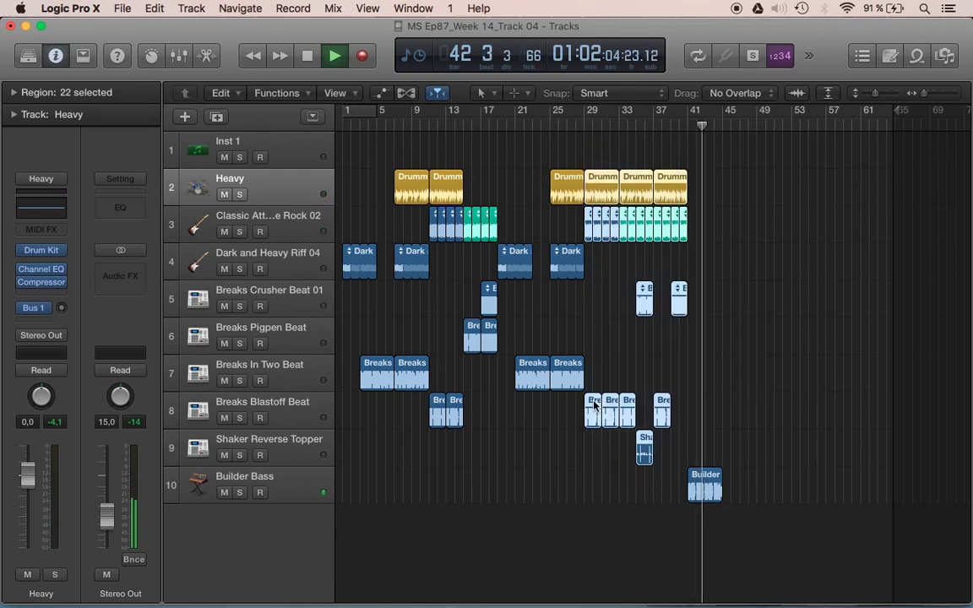
{"action": "left_click_drag", "start_coordinate": [685, 483], "coordinate": [556, 187]}
{"action": "left_click_drag", "start_coordinate": [557, 187], "coordinate": [591, 184]}
Move the Builder Bass region into the gap at bar 25 and play the song leading into it.
{"action": "left_click", "coordinate": [707, 478]}
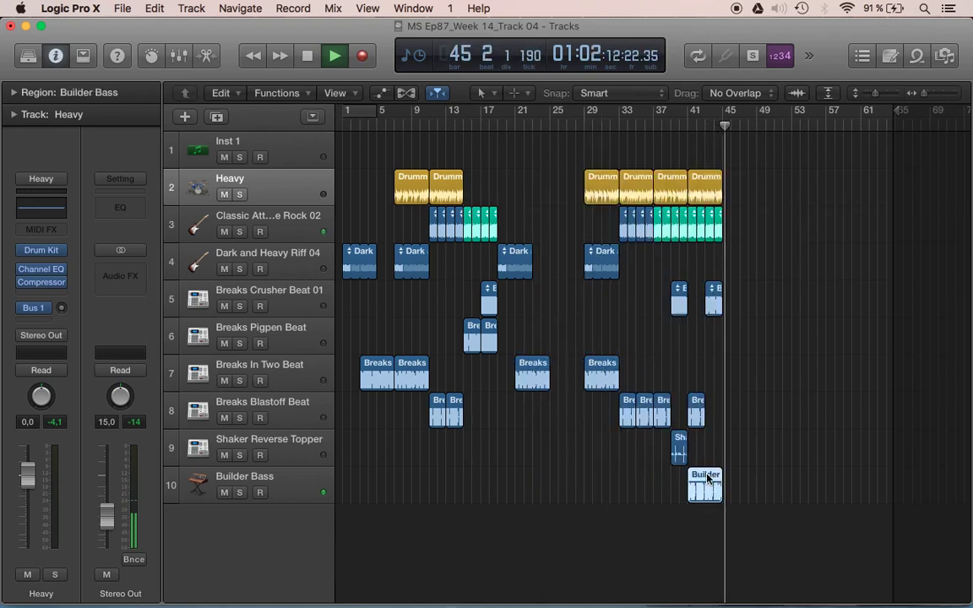
{"action": "left_click_drag", "start_coordinate": [708, 478], "coordinate": [569, 479]}
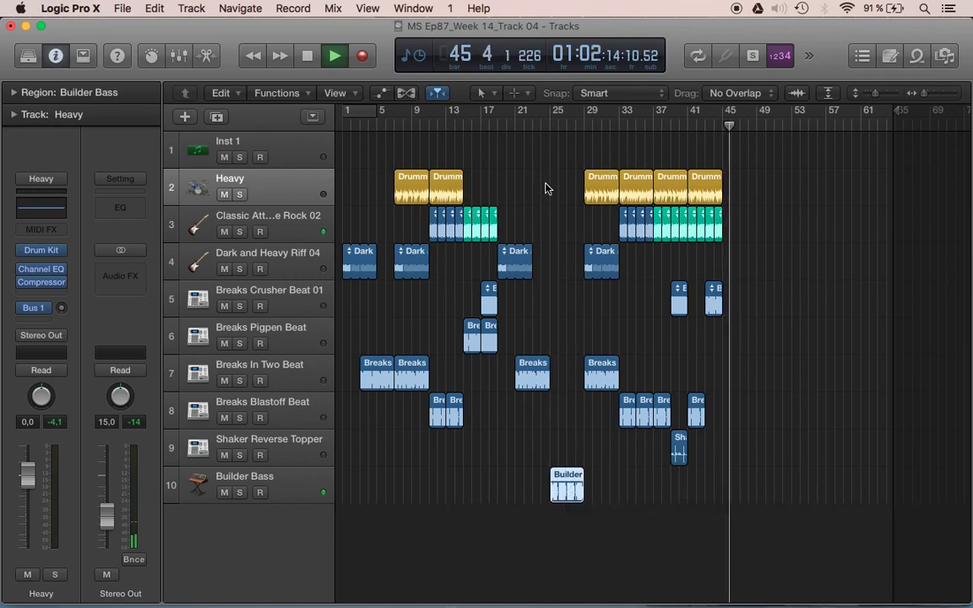
{"action": "key", "text": "space"}
{"action": "left_click", "coordinate": [490, 127]}
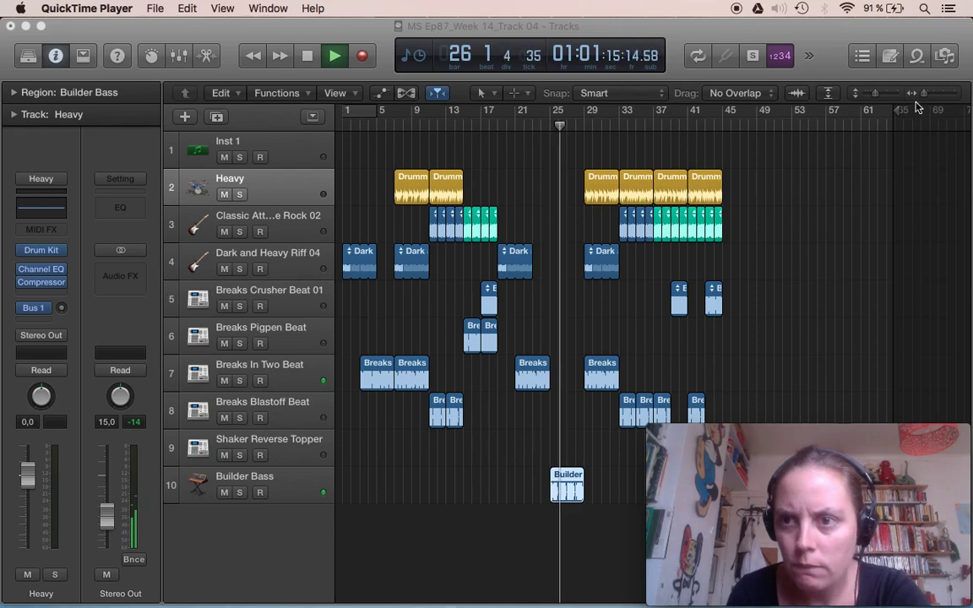
Reduce the track height and shift Builder Bass together with all the regions after it one beat later.
{"action": "left_click", "coordinate": [879, 98]}
{"action": "left_click_drag", "start_coordinate": [879, 97], "coordinate": [870, 92]}
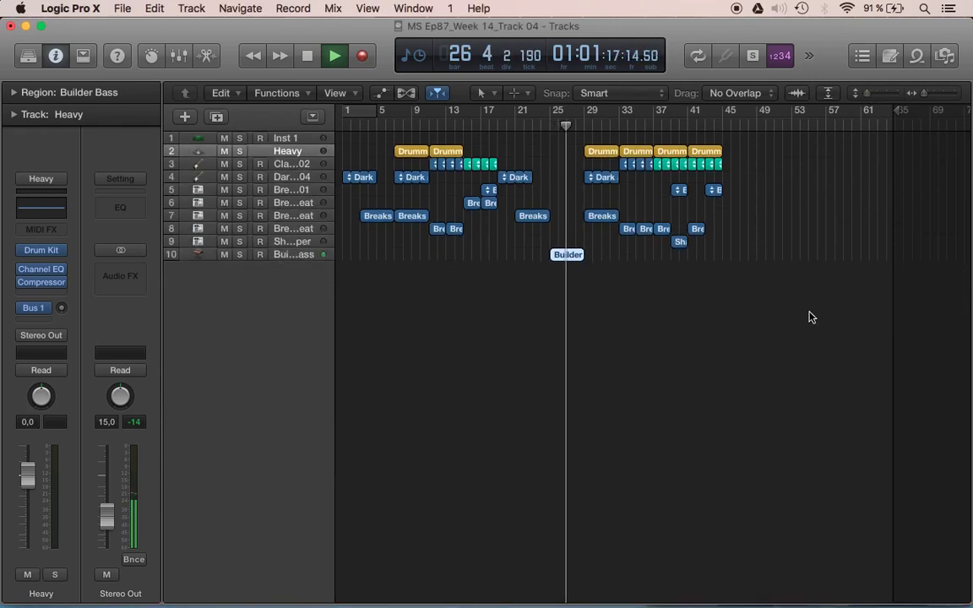
{"action": "left_click_drag", "start_coordinate": [676, 269], "coordinate": [556, 169]}
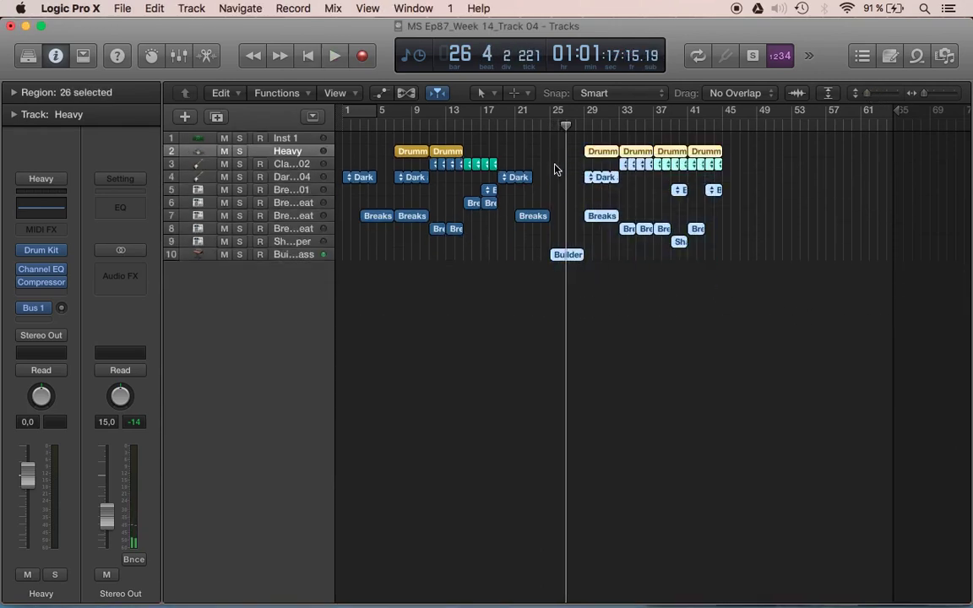
{"action": "key", "text": "super+Right"}
{"action": "key", "text": "super+Right"}
{"action": "key", "text": "super+Right"}
{"action": "key", "text": "super+Right"}
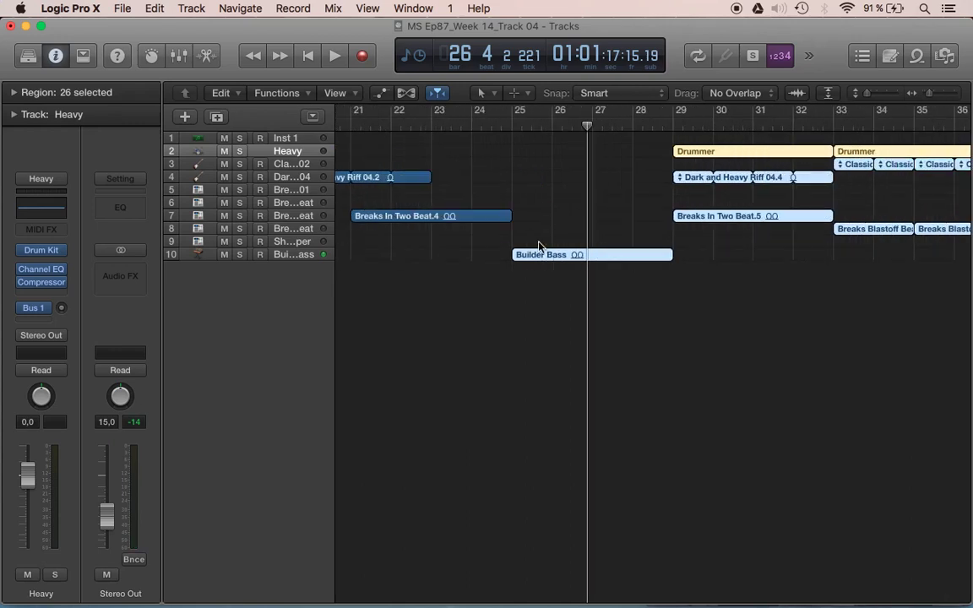
{"action": "left_click_drag", "start_coordinate": [869, 97], "coordinate": [872, 99]}
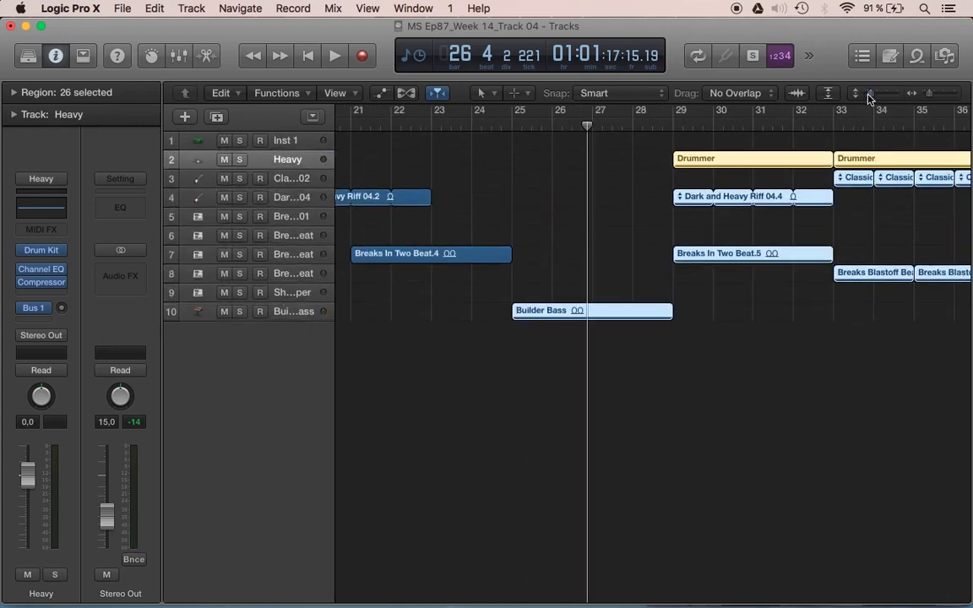
{"action": "left_click_drag", "start_coordinate": [526, 316], "coordinate": [535, 316]}
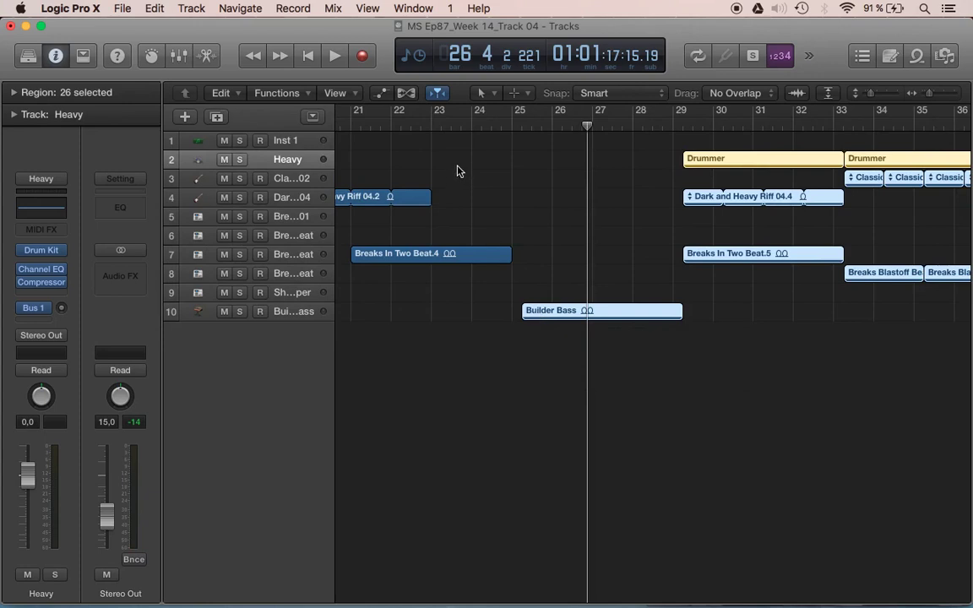
Play the song from bar 23 through Builder Bass into the following section to check the shifted timing.
{"action": "left_click", "coordinate": [447, 122]}
{"action": "key", "text": "space"}
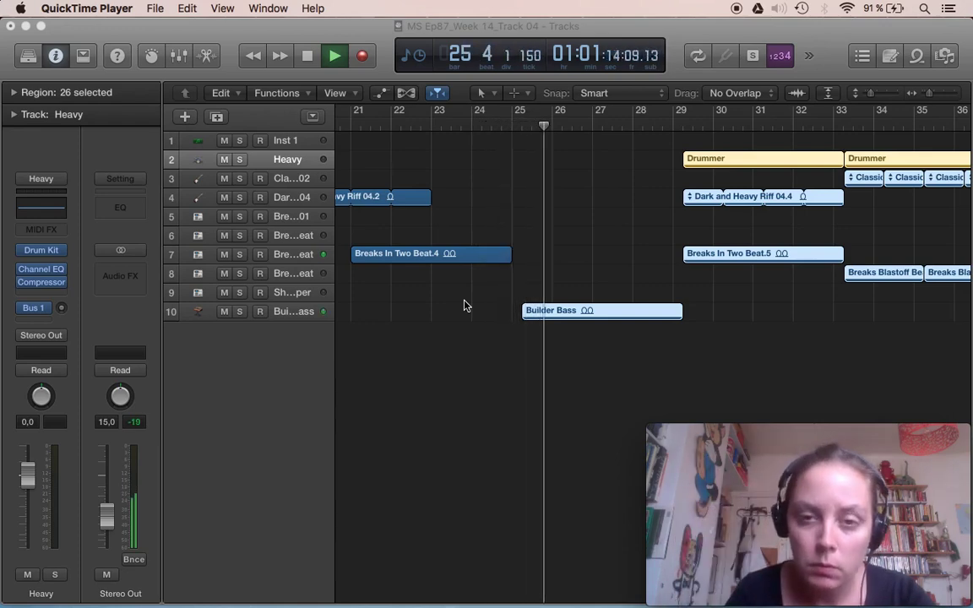
{"action": "left_click", "coordinate": [522, 375]}
{"action": "key", "text": "super+Left"}
{"action": "key", "text": "super+Left"}
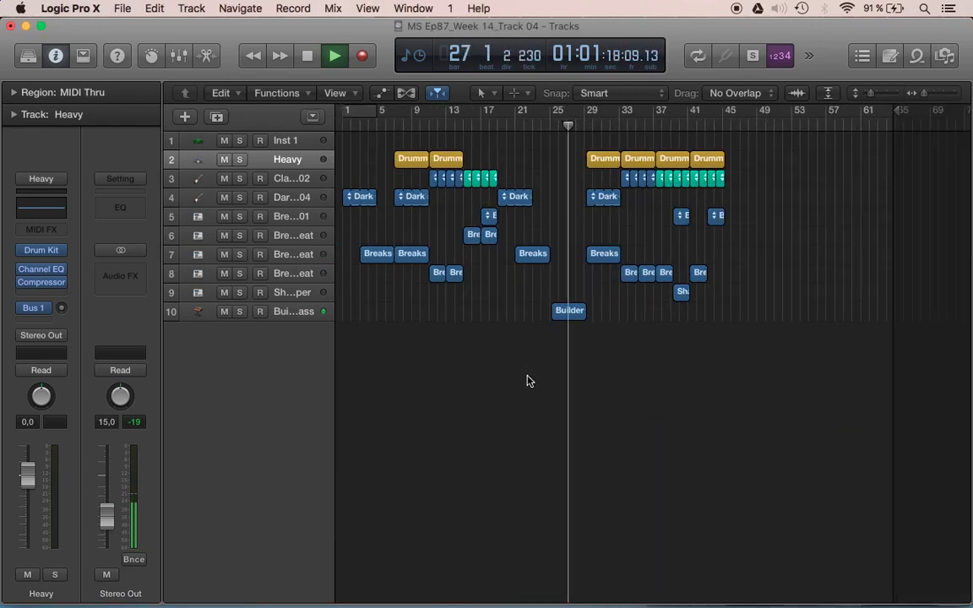
{"action": "key", "text": "super+Right"}
{"action": "key", "text": "super+Right"}
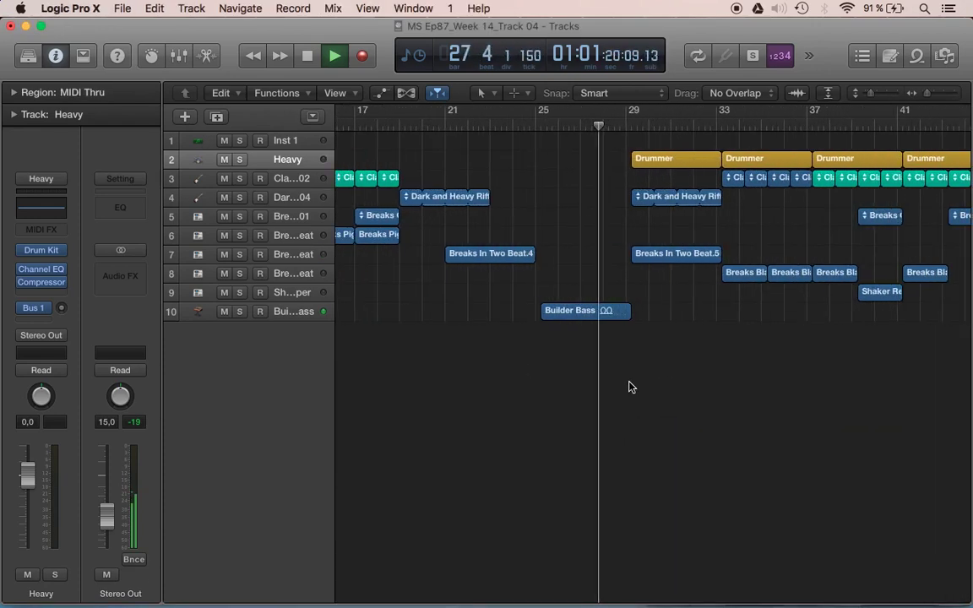
{"action": "key", "text": "super+Left"}
{"action": "key", "text": "super+Left"}
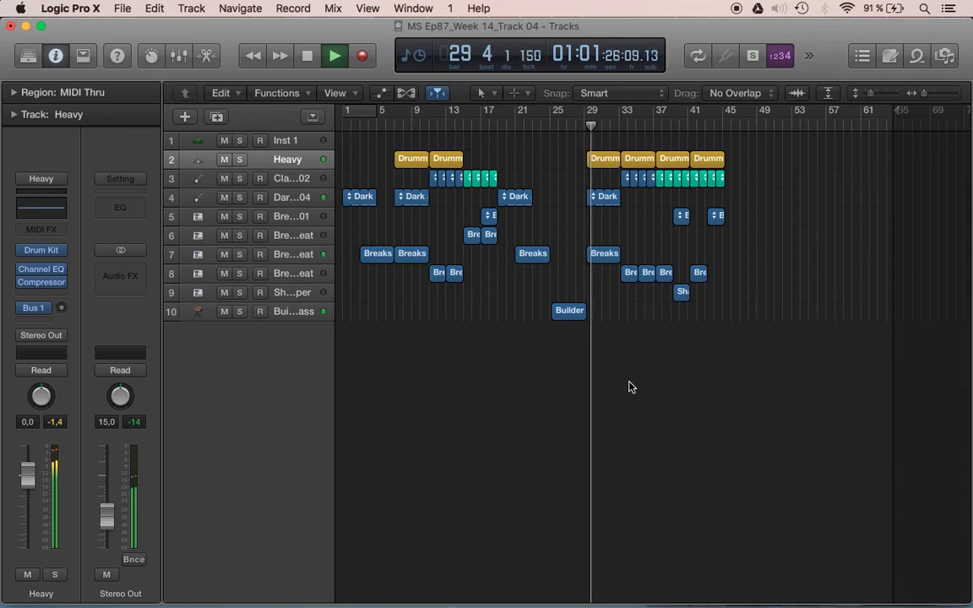
Reopen the loop browser, audition Chaotic Sweep Bass and Contortion Bass, and add Contortion Bass on a new track at bar 37.
{"action": "key", "text": "o"}
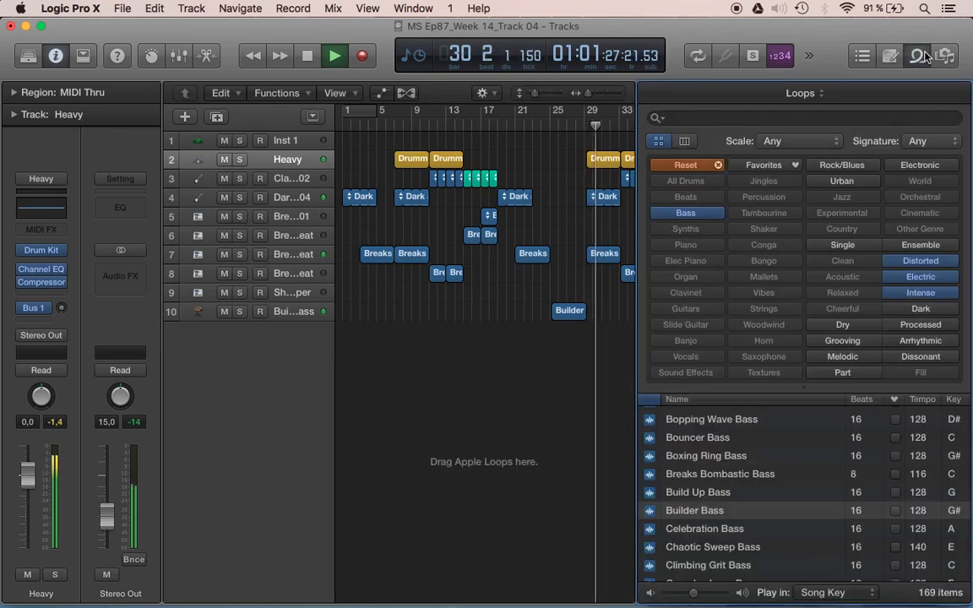
{"action": "left_click", "coordinate": [691, 548]}
{"action": "scroll", "coordinate": [691, 551], "scroll_direction": "down", "scroll_amount": 3}
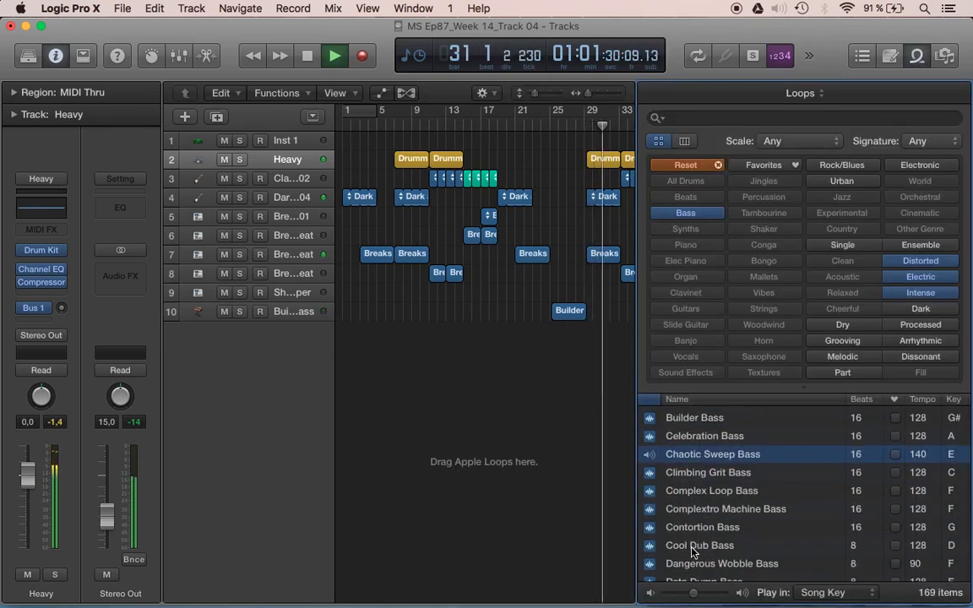
{"action": "left_click", "coordinate": [690, 528]}
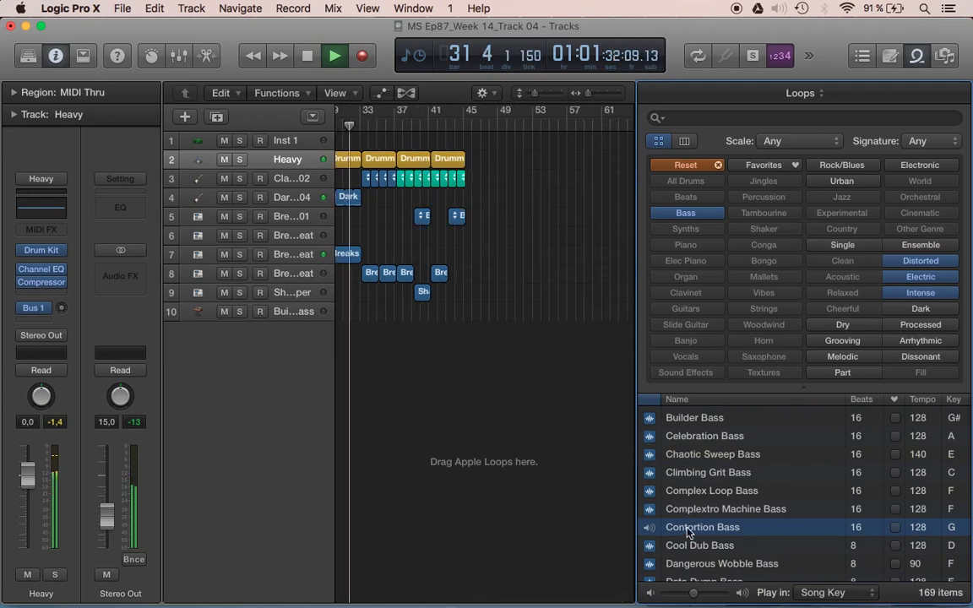
{"action": "scroll", "coordinate": [481, 495], "scroll_direction": "left", "scroll_amount": 3}
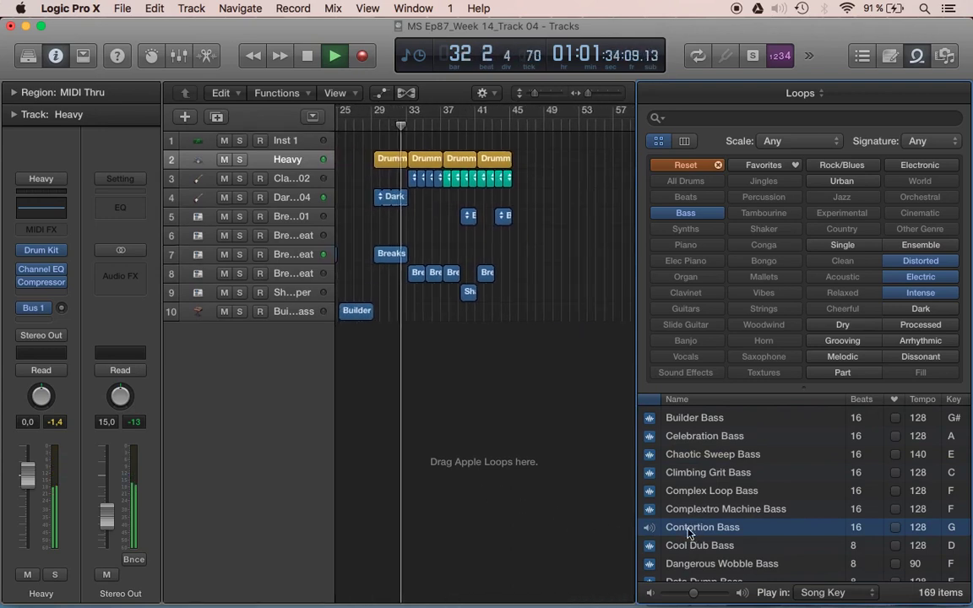
{"action": "left_click_drag", "start_coordinate": [690, 532], "coordinate": [463, 375]}
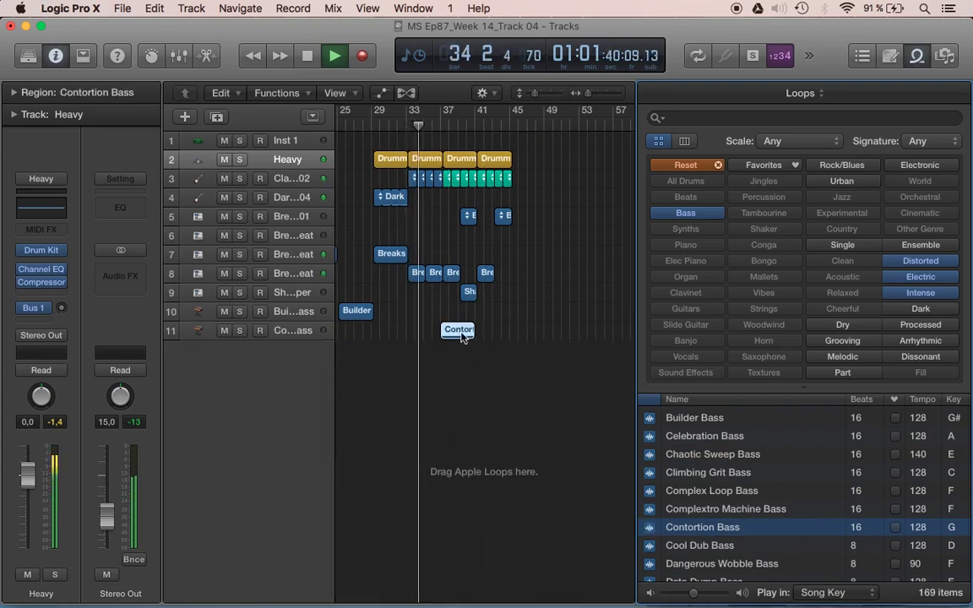
Move the Contortion Bass region one beat later to 37 2 1 1, aligned with the Drummer region.
{"action": "left_click_drag", "start_coordinate": [458, 331], "coordinate": [472, 329]}
{"action": "key", "text": "super+Right"}
{"action": "key", "text": "super+Right"}
{"action": "key", "text": "super+Right"}
{"action": "key", "text": "super+Right"}
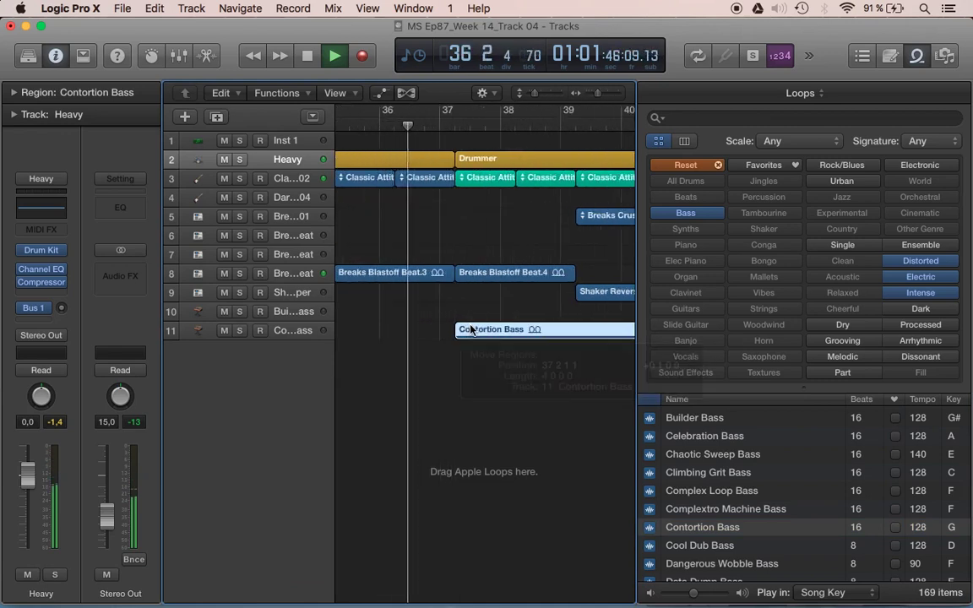
{"action": "key", "text": "super+Left"}
{"action": "key", "text": "super+Left"}
{"action": "key", "text": "super+Left"}
{"action": "key", "text": "super+Left"}
{"action": "key", "text": "super+Left"}
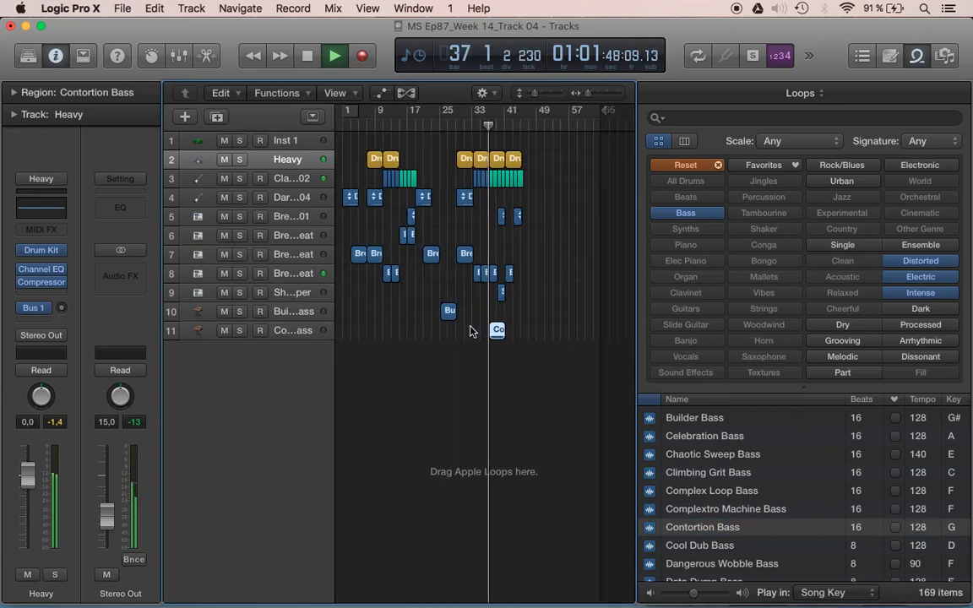
Duplicate the Contortion Bass region directly after the original, under the last Drummer region.
{"action": "key", "text": "super+Right"}
{"action": "key", "text": "super+Right"}
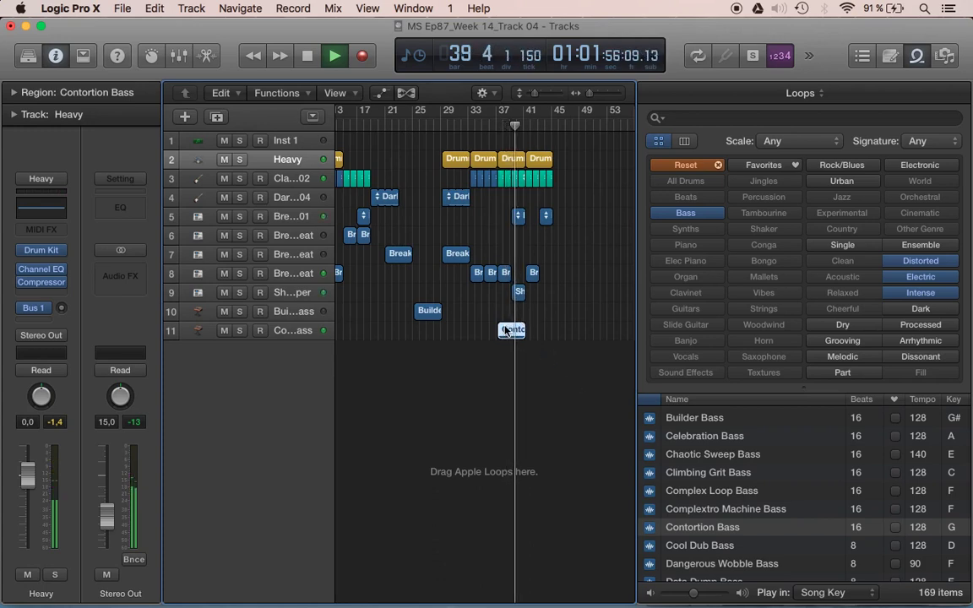
{"action": "left_click_drag", "start_coordinate": [505, 330], "coordinate": [529, 346]}
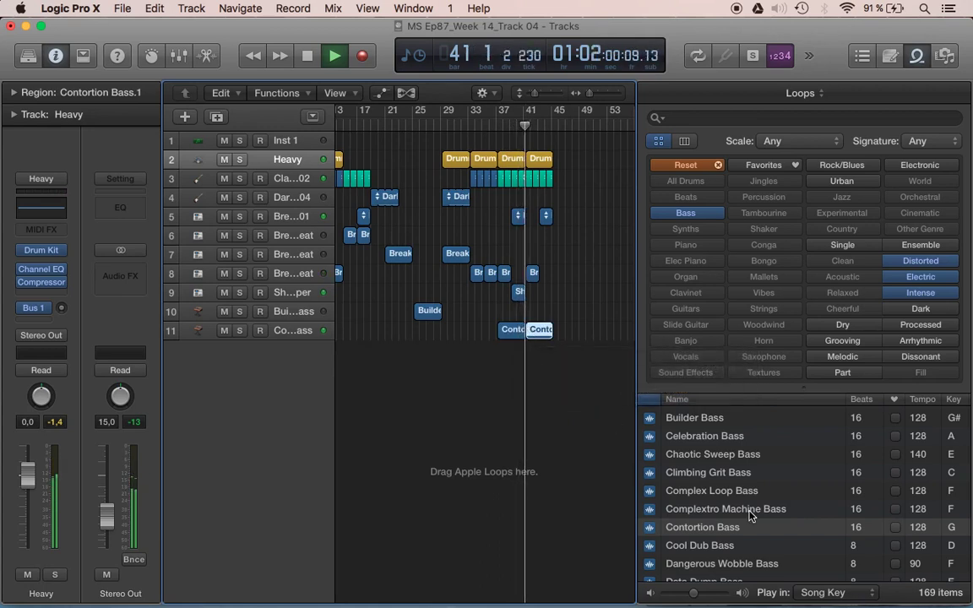
Audition Cool Dub Bass against the end of the song and against the section from about bar 15.
{"action": "scroll", "coordinate": [751, 518], "scroll_direction": "down", "scroll_amount": 3}
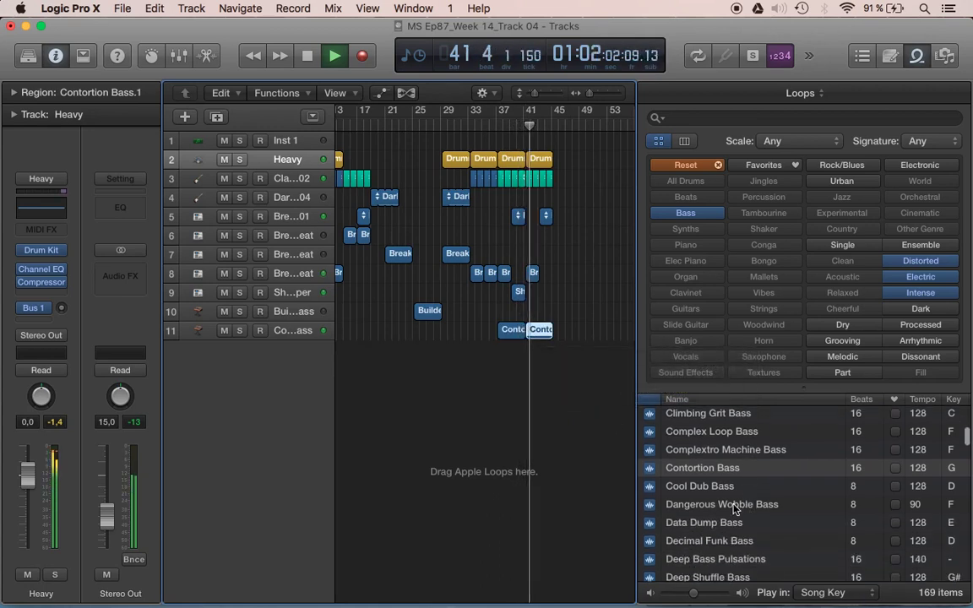
{"action": "left_click", "coordinate": [731, 489]}
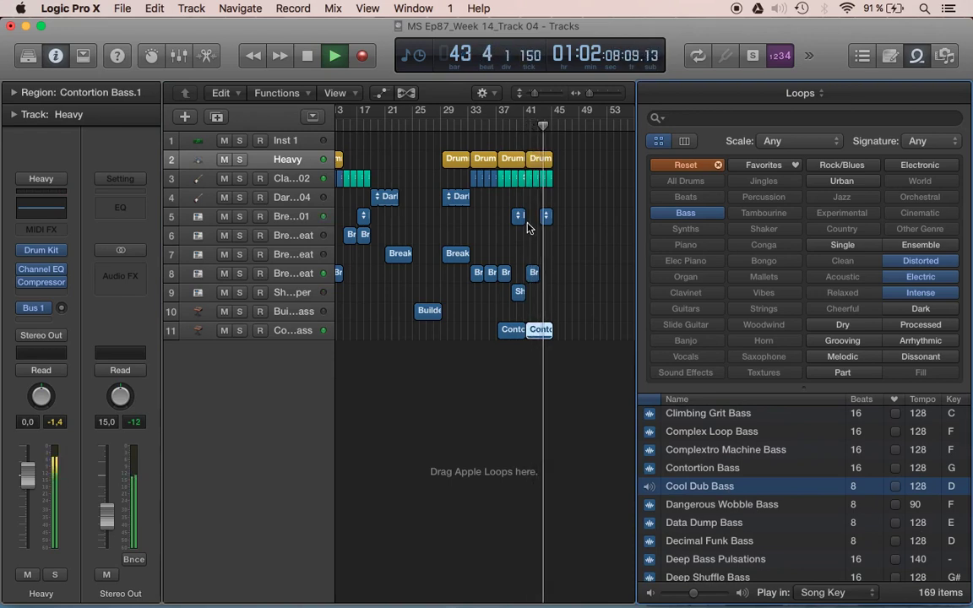
{"action": "left_click", "coordinate": [347, 126]}
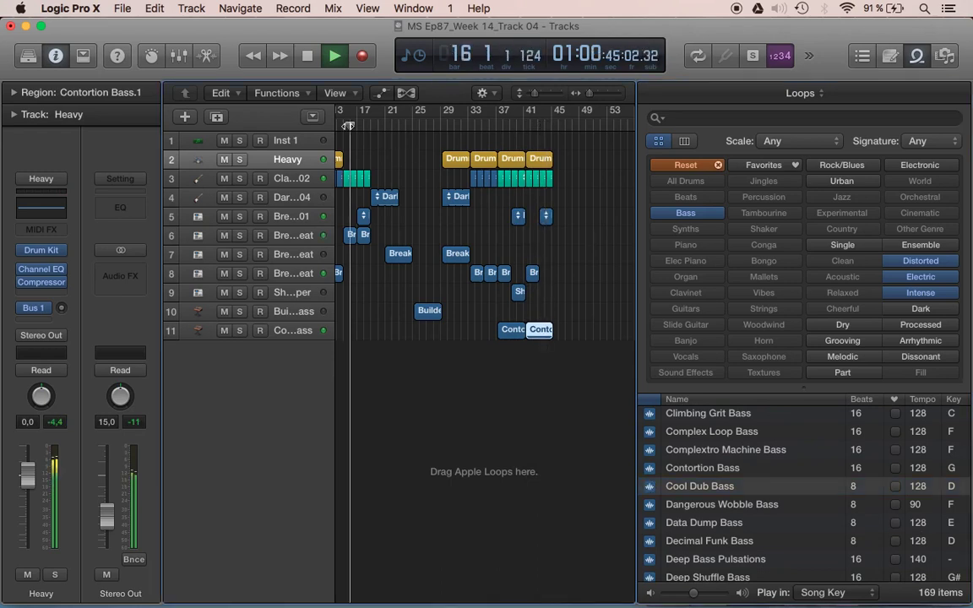
{"action": "left_click", "coordinate": [693, 488]}
Add the Cool Dub Bass loop on a new track at bar 19 and close the loop browser.
{"action": "scroll", "coordinate": [554, 473], "scroll_direction": "left", "scroll_amount": 5}
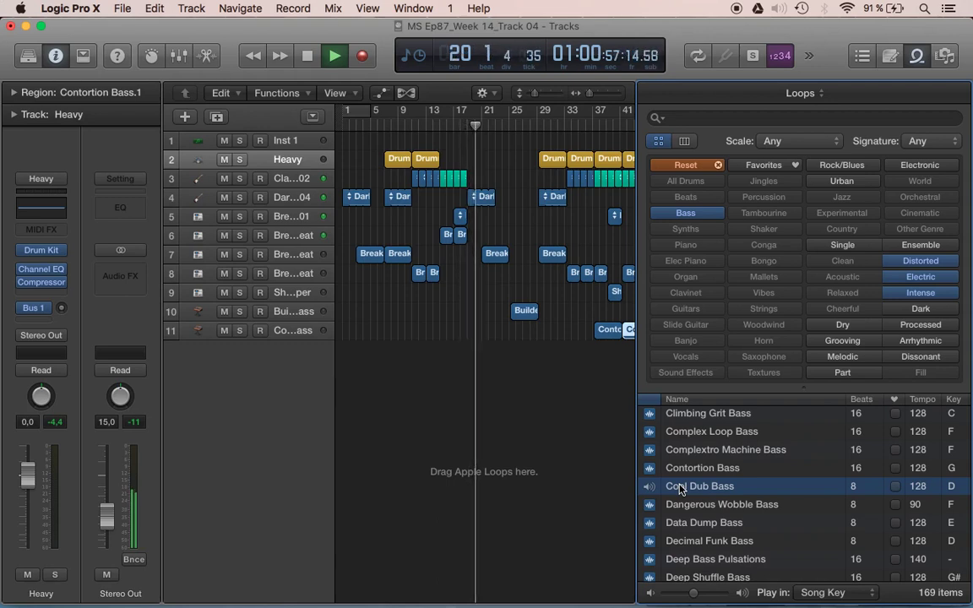
{"action": "left_click_drag", "start_coordinate": [681, 488], "coordinate": [568, 313]}
{"action": "left_click", "coordinate": [916, 56]}
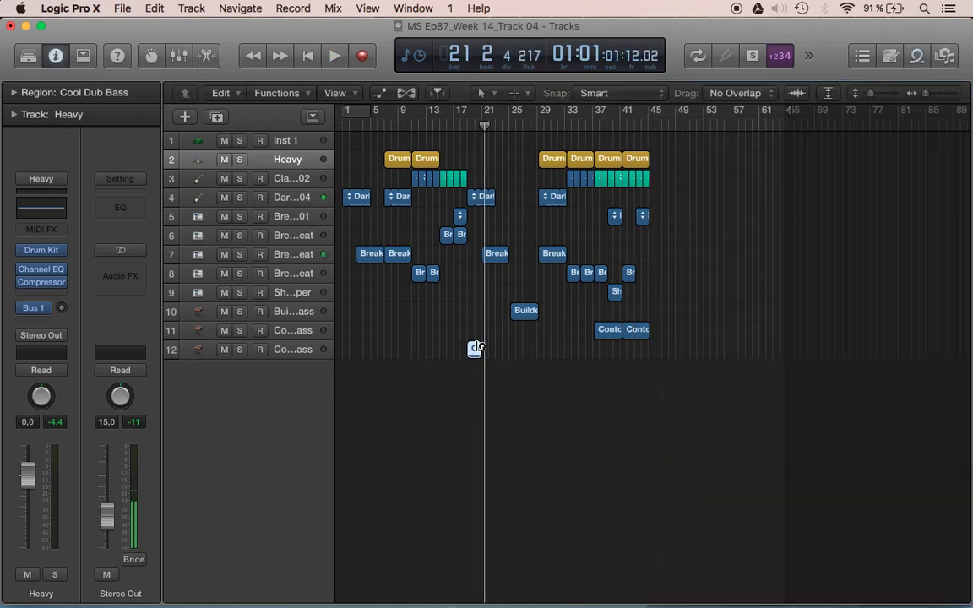
Extend the Cool Dub Bass region by looping it to bar 23 and listen to it from bar 17.
{"action": "left_click_drag", "start_coordinate": [486, 347], "coordinate": [496, 349]}
{"action": "key", "text": "super+Right"}
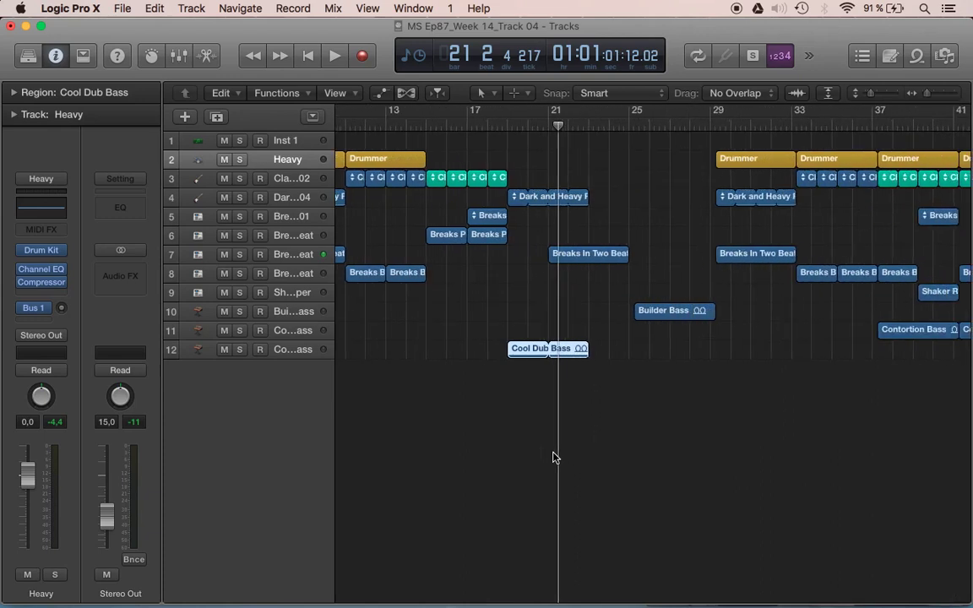
{"action": "left_click", "coordinate": [489, 123]}
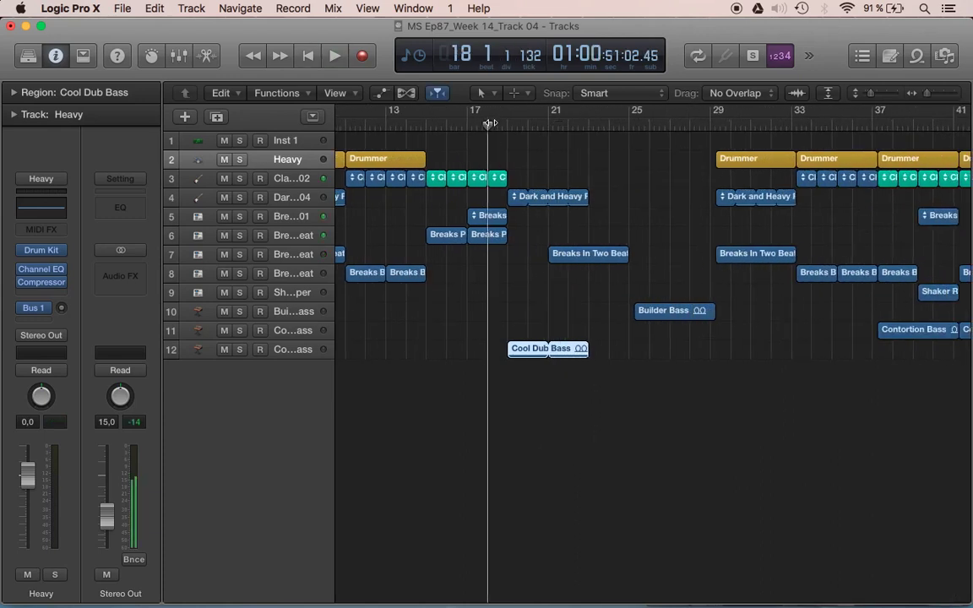
{"action": "key", "text": "space"}
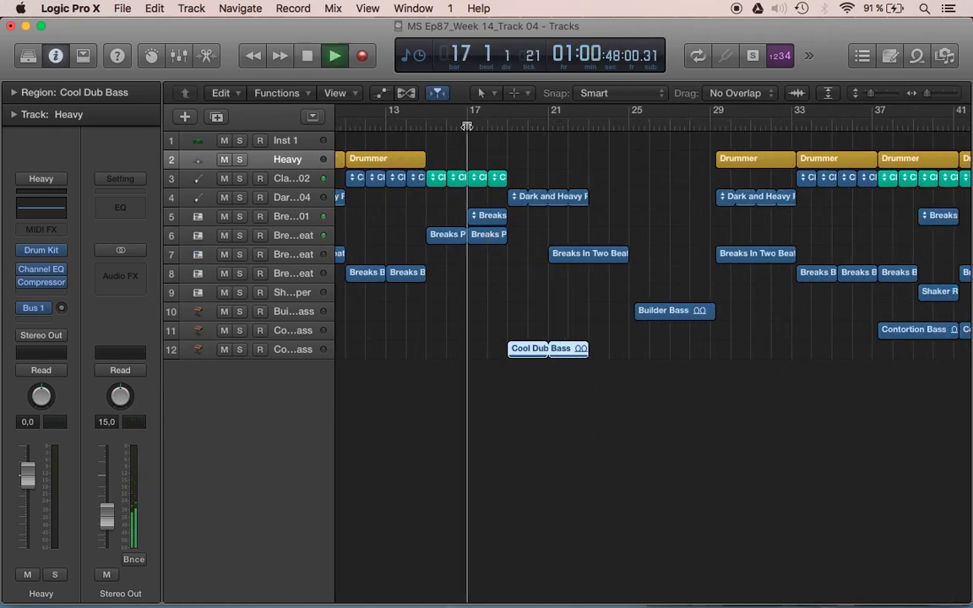
{"action": "key", "text": "super+Left"}
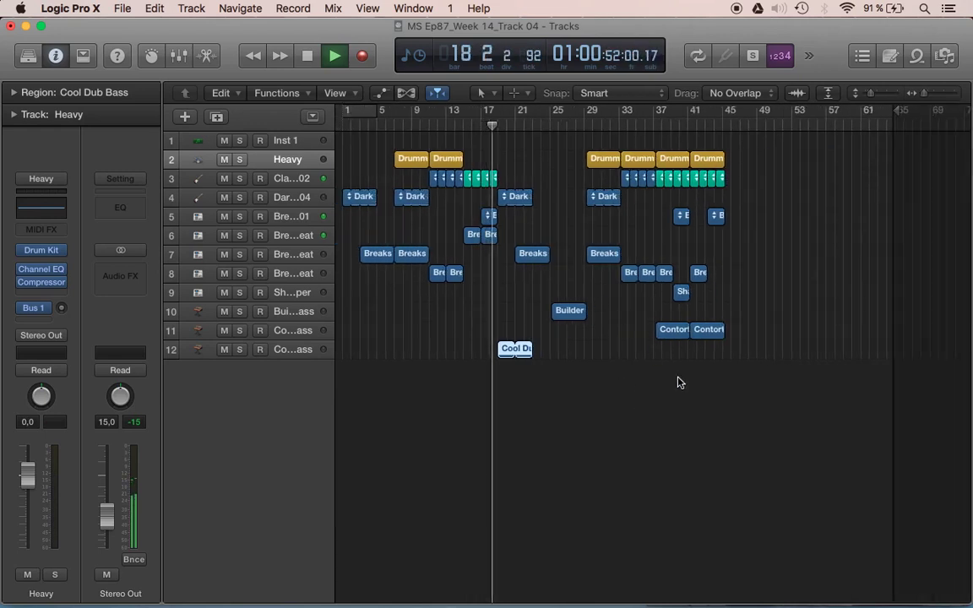
{"action": "key", "text": "super+Tab"}
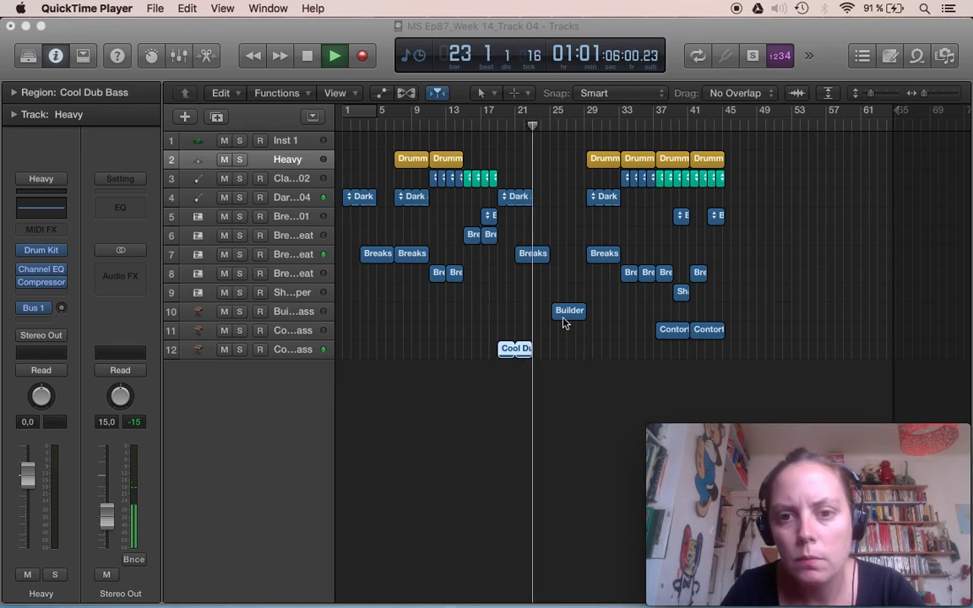
Align the Builder Bass region with bar 25 and duplicate the Breaks In Two Beat region from bar 21 to bar 25 above it.
{"action": "mouse_move", "coordinate": [564, 311]}
{"action": "left_mouse_down"}
{"action": "mouse_move", "coordinate": [547, 313]}
{"action": "mouse_move", "coordinate": [575, 311]}
{"action": "left_mouse_up"}
{"action": "key", "text": "super+Right"}
{"action": "left_click_drag", "start_coordinate": [521, 254], "coordinate": [605, 255]}
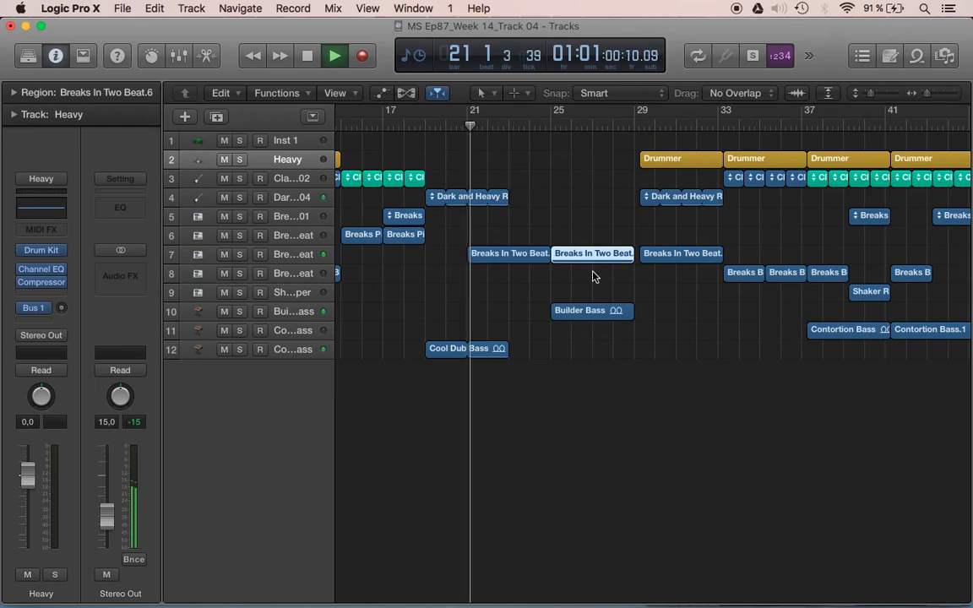
Move all the regions of the final section together so they start at bar 29, directly after Builder Bass, and stop playback.
{"action": "key", "text": "super+Left"}
{"action": "left_click_drag", "start_coordinate": [739, 385], "coordinate": [524, 151]}
{"action": "key", "text": "super+Right"}
{"action": "key", "text": "super+Right"}
{"action": "scroll", "coordinate": [802, 281], "scroll_direction": "right", "scroll_amount": 10}
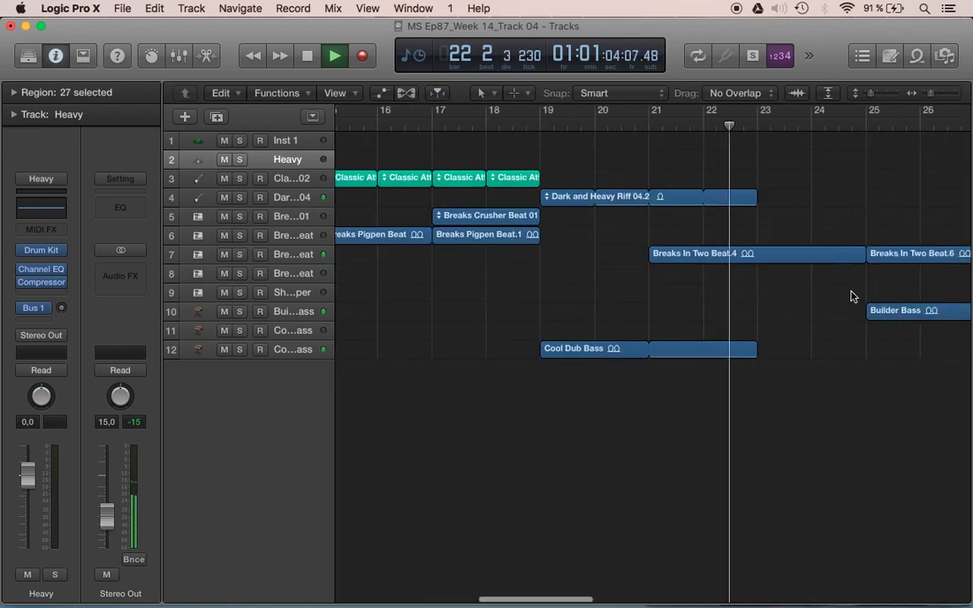
{"action": "mouse_move", "coordinate": [712, 261]}
{"action": "left_mouse_down"}
{"action": "mouse_move", "coordinate": [682, 258]}
{"action": "mouse_move", "coordinate": [695, 257]}
{"action": "left_mouse_up"}
{"action": "key", "text": "space"}
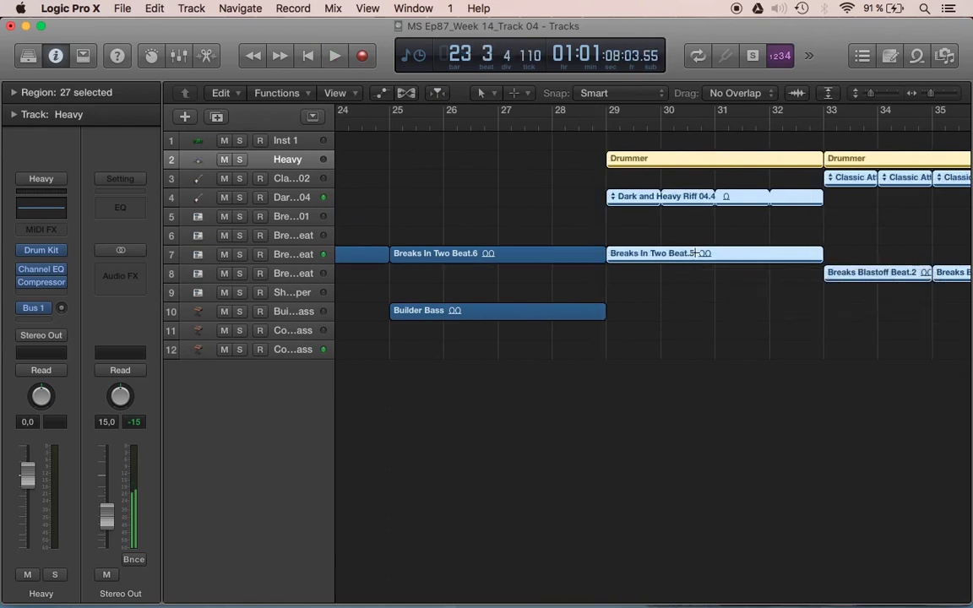
Listen to the arrangement from bar 17 through the start of the final section at bar 29, and clear the region selection.
{"action": "key", "text": "super+Tab"}
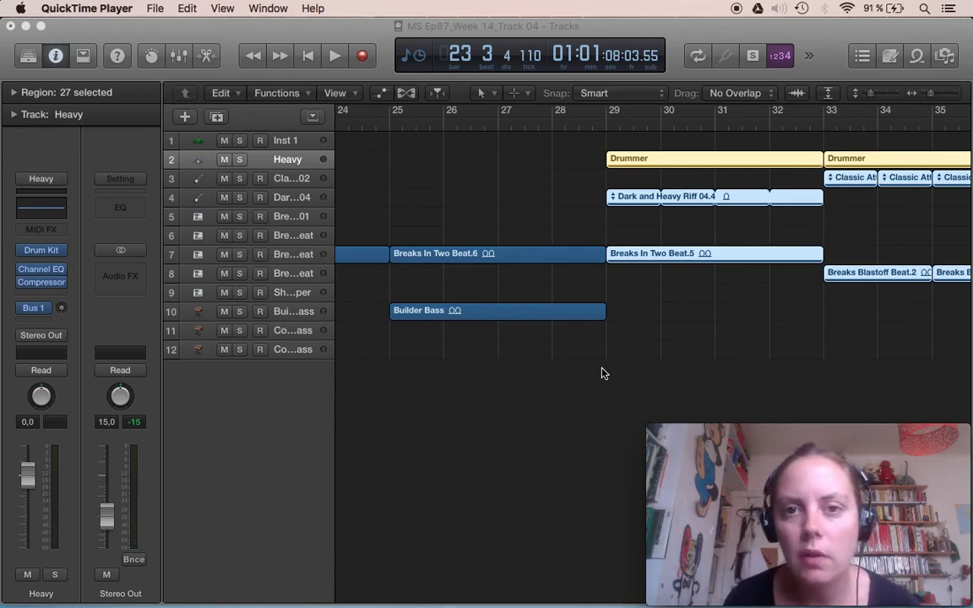
{"action": "scroll", "coordinate": [602, 373], "scroll_direction": "left", "scroll_amount": 5}
{"action": "scroll", "coordinate": [602, 374], "scroll_direction": "left", "scroll_amount": 1}
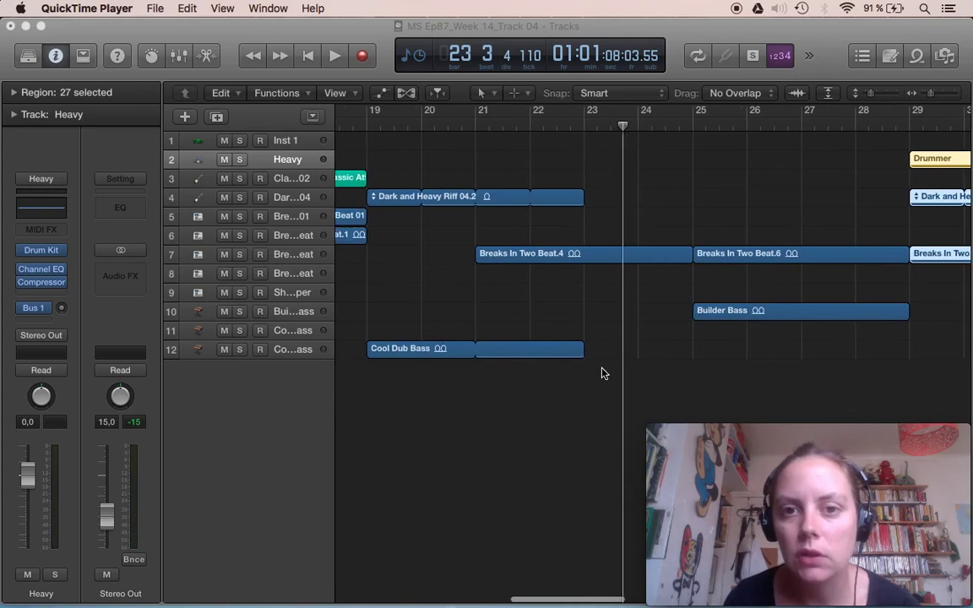
{"action": "scroll", "coordinate": [602, 374], "scroll_direction": "left", "scroll_amount": 2}
{"action": "scroll", "coordinate": [602, 374], "scroll_direction": "left", "scroll_amount": 4}
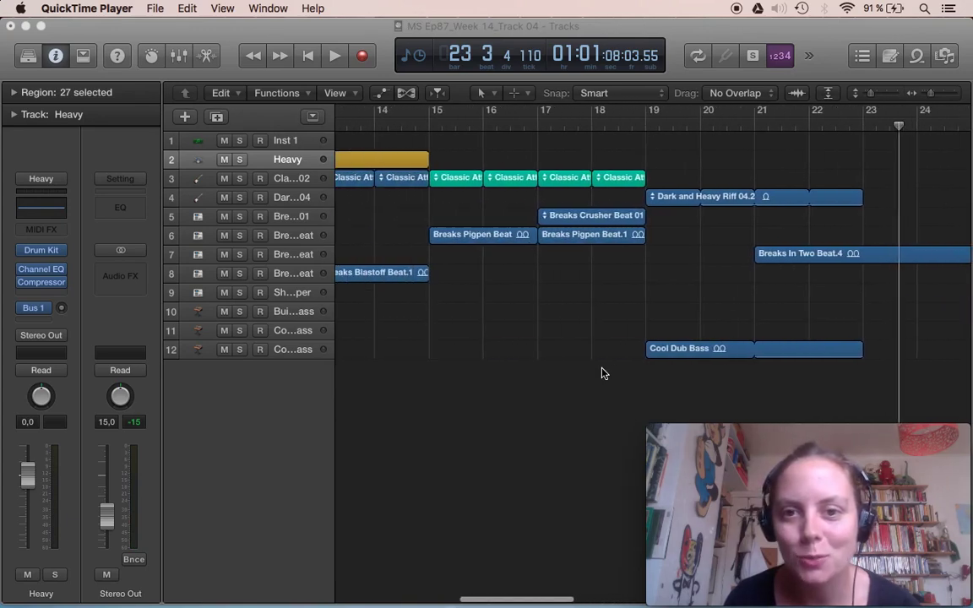
{"action": "left_click", "coordinate": [545, 129]}
{"action": "key", "text": "space"}
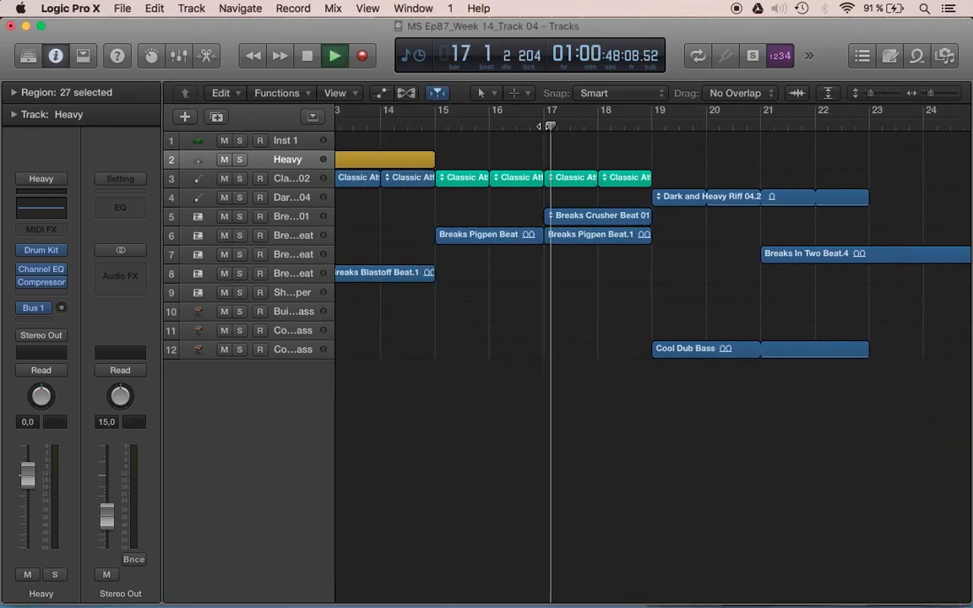
{"action": "key", "text": "z"}
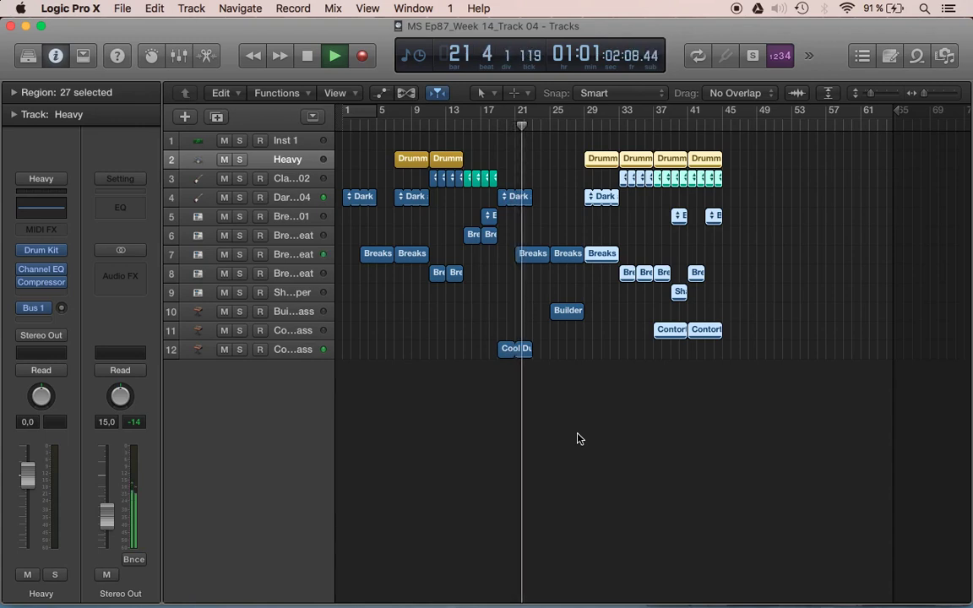
{"action": "left_click", "coordinate": [638, 386]}
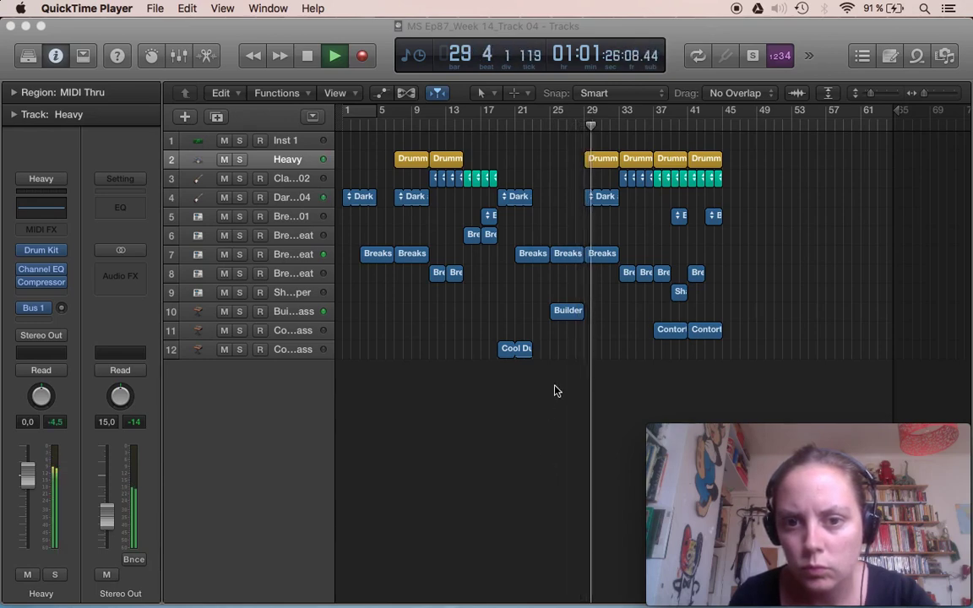
Duplicate the Cool Dub Bass region to bar 29, aligned with the first Drummer region of the final section.
{"action": "left_click", "coordinate": [509, 349]}
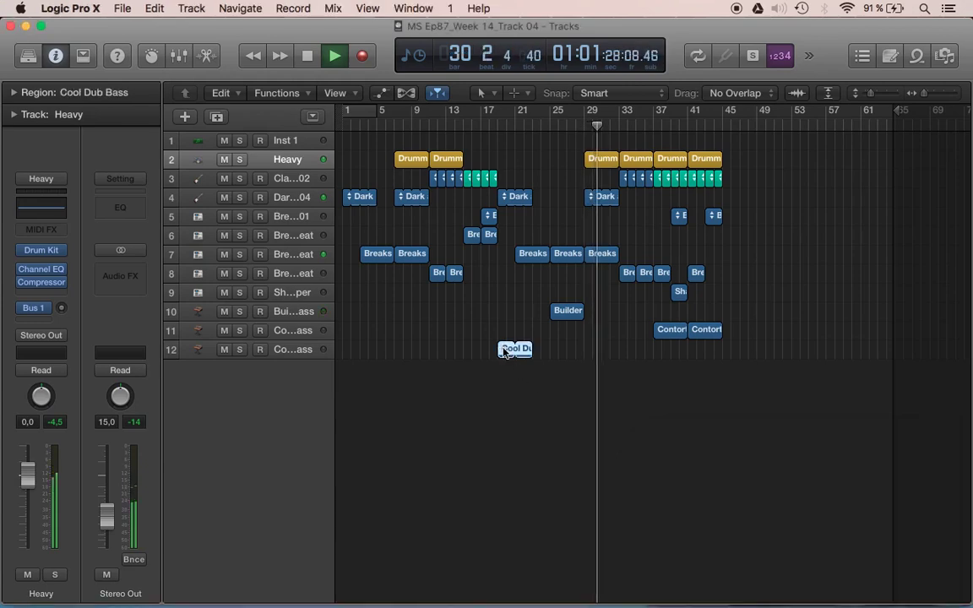
{"action": "left_click_drag", "start_coordinate": [504, 352], "coordinate": [600, 351]}
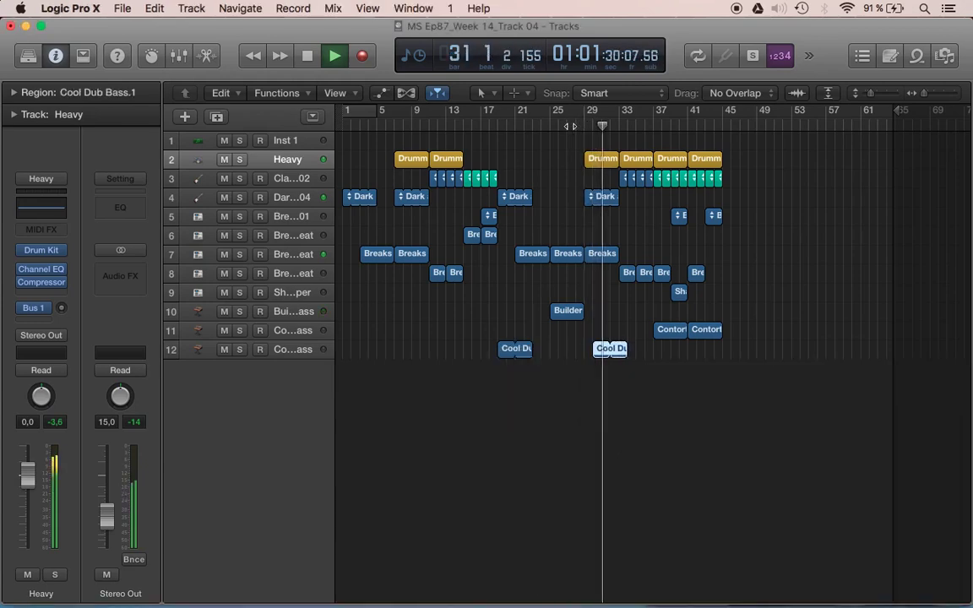
{"action": "left_click", "coordinate": [570, 126]}
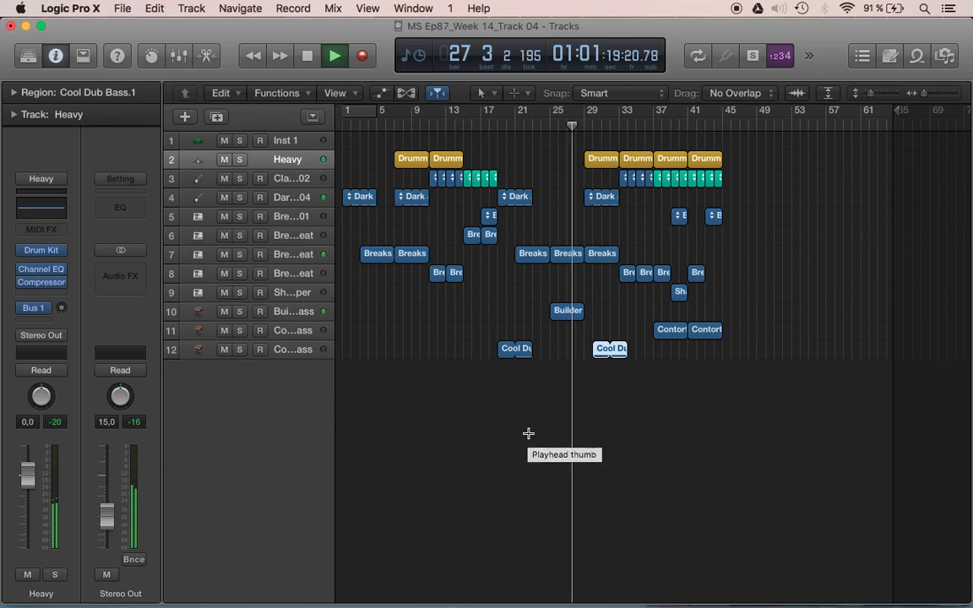
{"action": "key", "text": "super+Tab"}
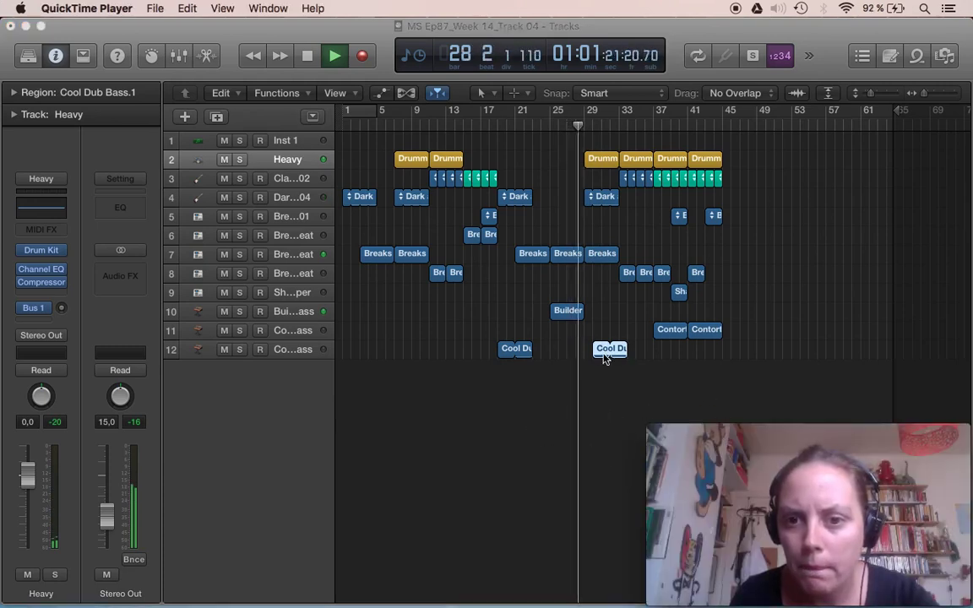
{"action": "left_click_drag", "start_coordinate": [600, 347], "coordinate": [589, 352]}
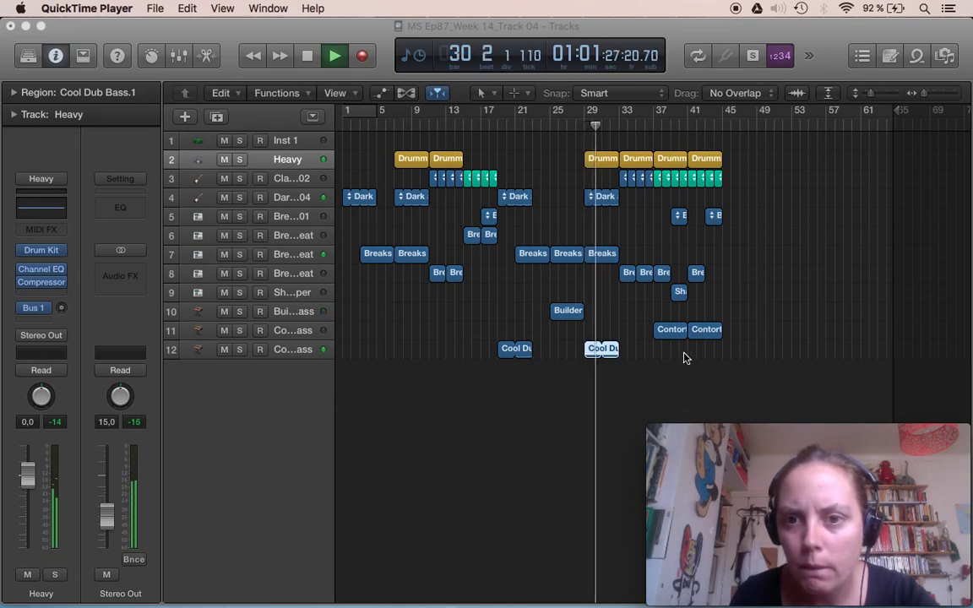
Swap the bass parts of the final section, with both Contortion Bass regions from bar 29 and the Cool Dub Bass copy at bar 37.
{"action": "left_click_drag", "start_coordinate": [706, 353], "coordinate": [659, 354]}
{"action": "left_click", "coordinate": [566, 125]}
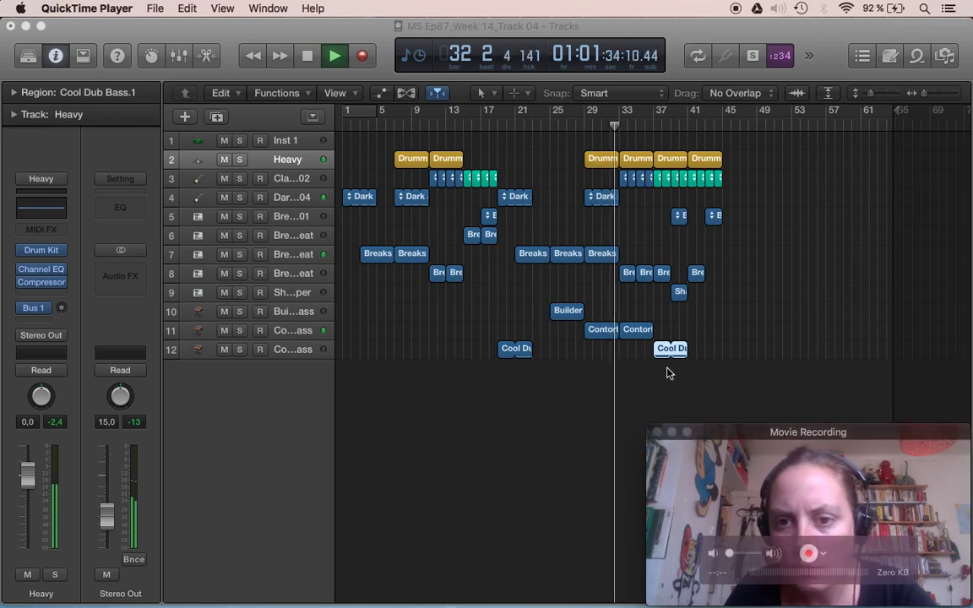
{"action": "left_click", "coordinate": [600, 382]}
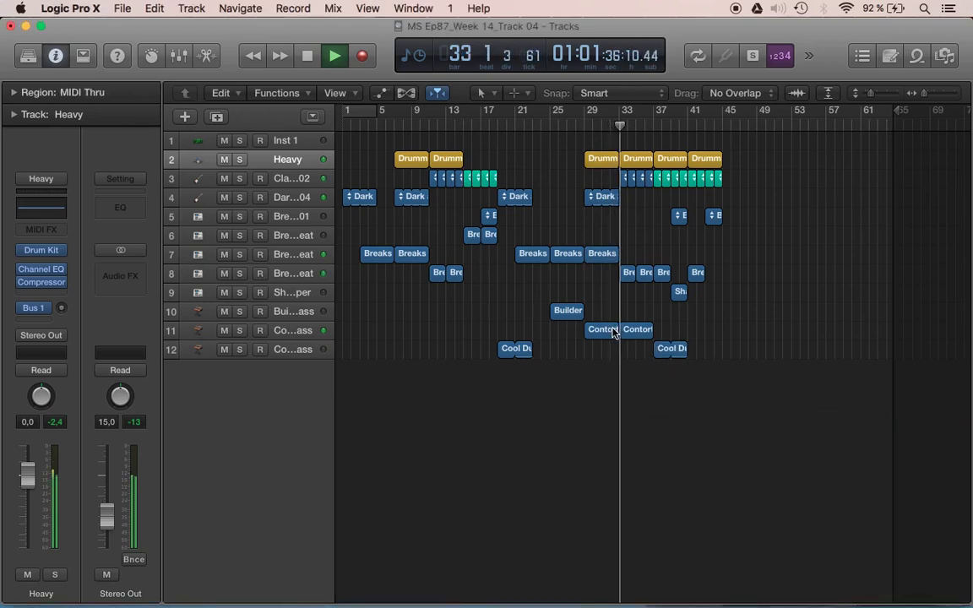
Shorten the first Contortion Bass region to end at bar 31 and duplicate it to fill bars 31 to 33.
{"action": "left_click", "coordinate": [616, 329]}
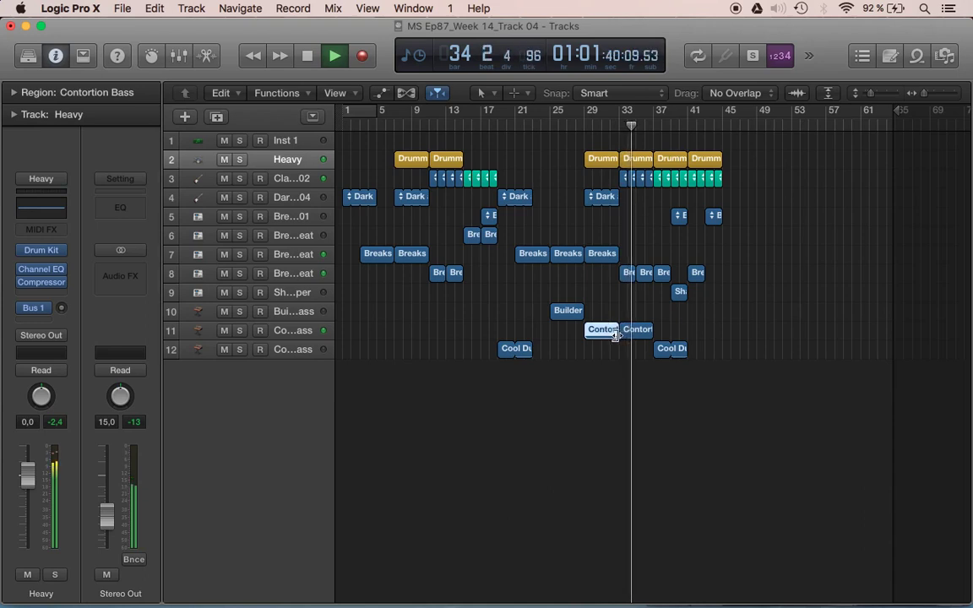
{"action": "mouse_move", "coordinate": [622, 336]}
{"action": "left_mouse_down"}
{"action": "mouse_move", "coordinate": [593, 329]}
{"action": "mouse_move", "coordinate": [610, 329]}
{"action": "left_mouse_up"}
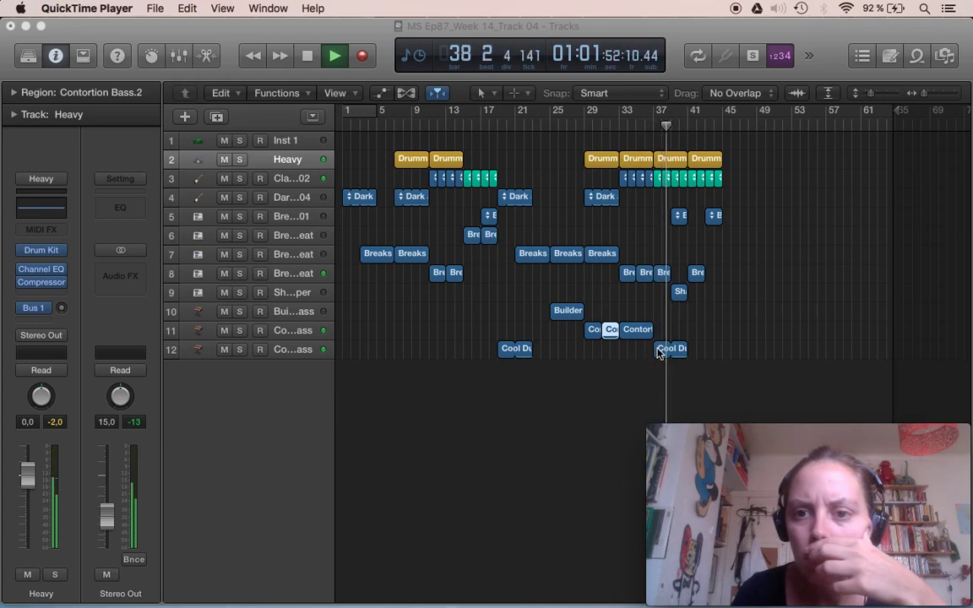
Place two Cool Dub Bass regions back to back at bars 37 and 41, under the last two Drummer regions.
{"action": "left_click_drag", "start_coordinate": [661, 353], "coordinate": [698, 350]}
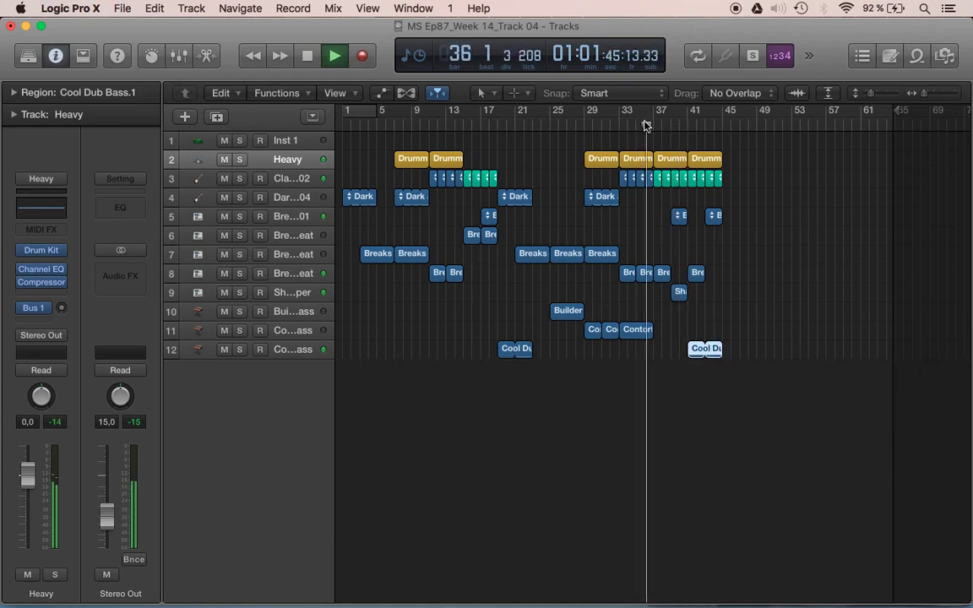
{"action": "key", "text": "super+Tab"}
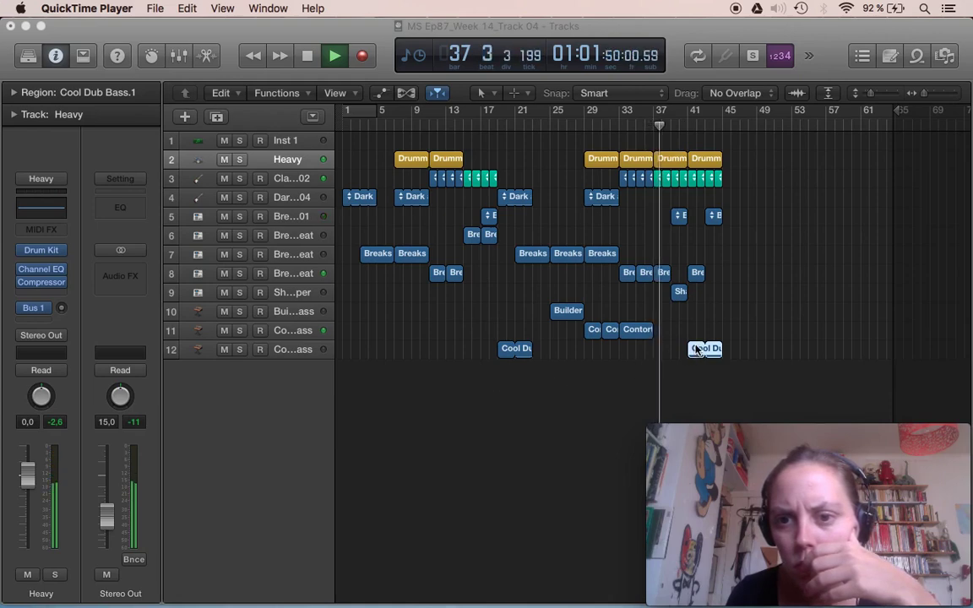
{"action": "key", "text": "super+Tab"}
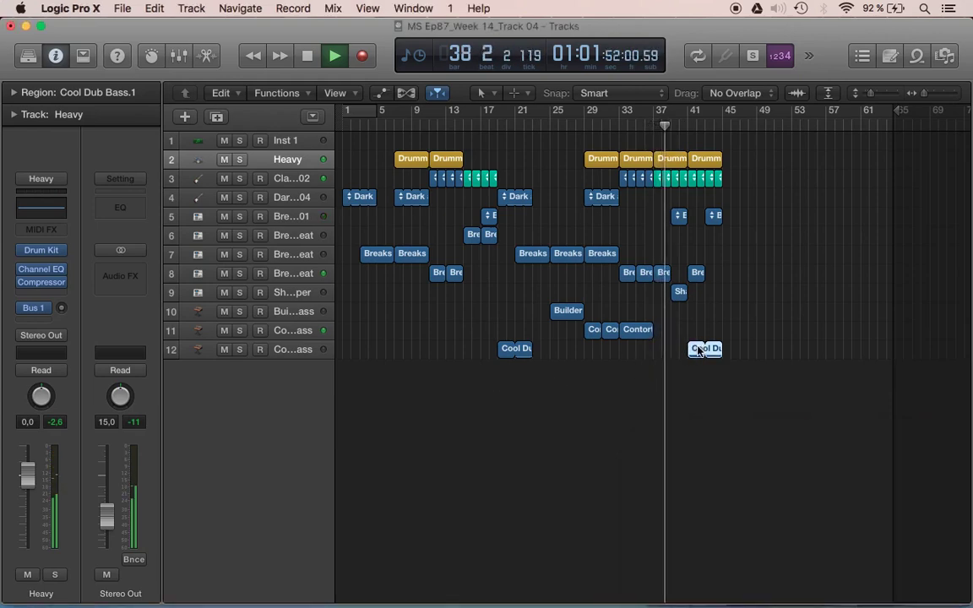
{"action": "mouse_move", "coordinate": [708, 348]}
{"action": "left_mouse_down"}
{"action": "mouse_move", "coordinate": [666, 350]}
{"action": "mouse_move", "coordinate": [698, 351]}
{"action": "left_mouse_up"}
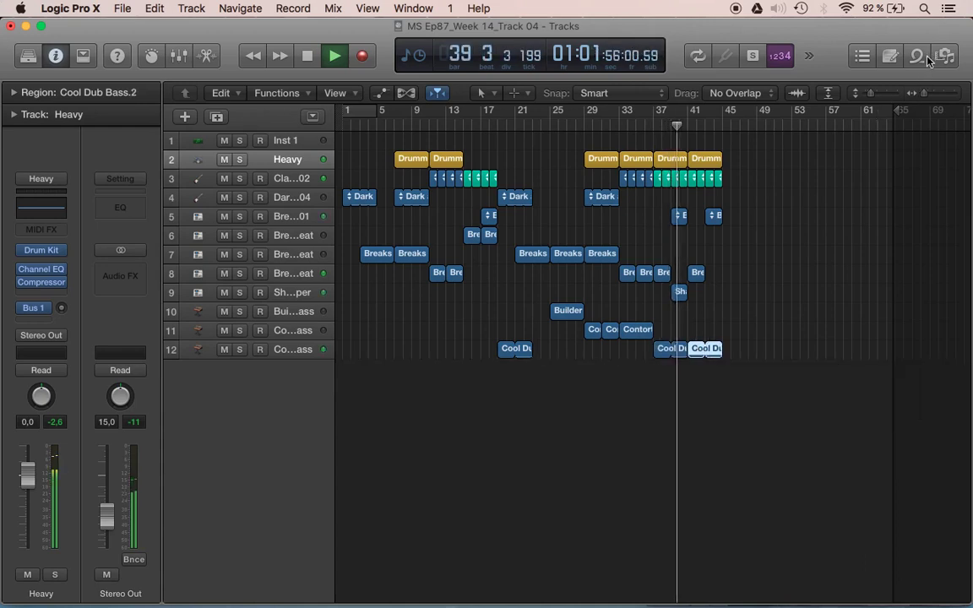
Reopen the loop browser and audition the distorted bass loops Deep Bass Pulsations, Deep Shuffle Bass and Diamond Sky Bass.
{"action": "left_click", "coordinate": [918, 56]}
{"action": "scroll", "coordinate": [676, 490], "scroll_direction": "down", "scroll_amount": 3}
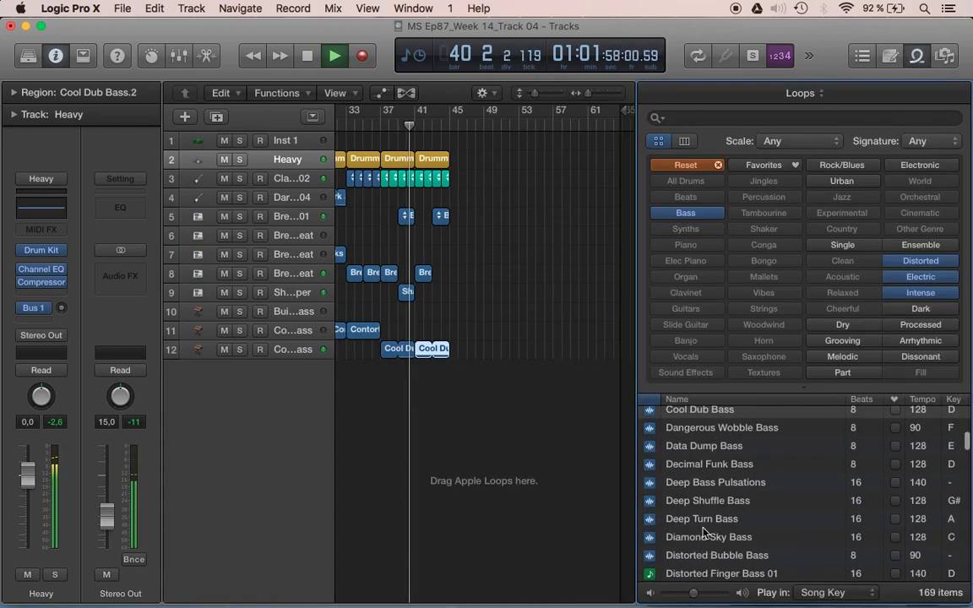
{"action": "left_click", "coordinate": [633, 483]}
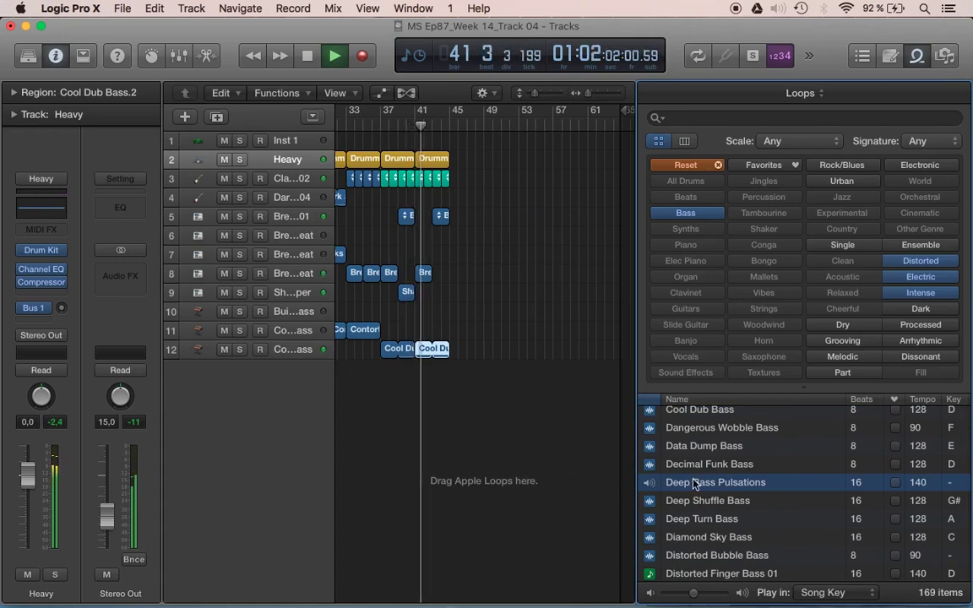
{"action": "key", "text": "space"}
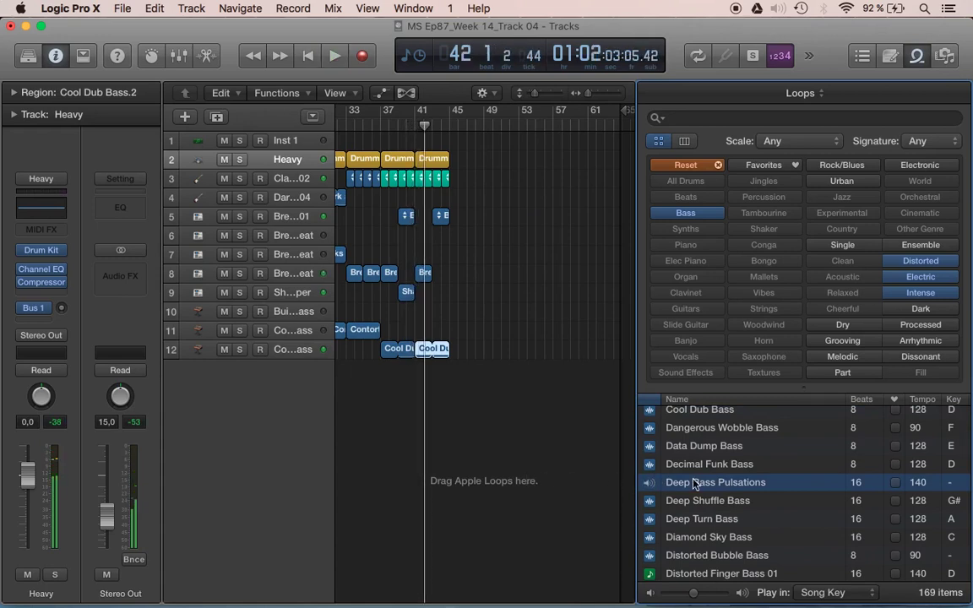
{"action": "left_click", "coordinate": [692, 504]}
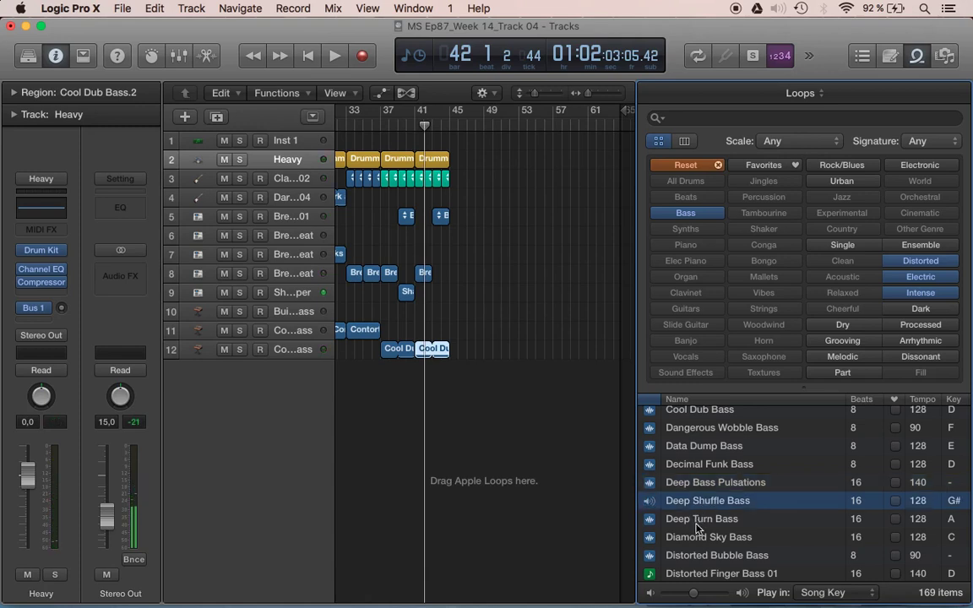
{"action": "left_click", "coordinate": [698, 537]}
{"action": "scroll", "coordinate": [696, 532], "scroll_direction": "down", "scroll_amount": 1}
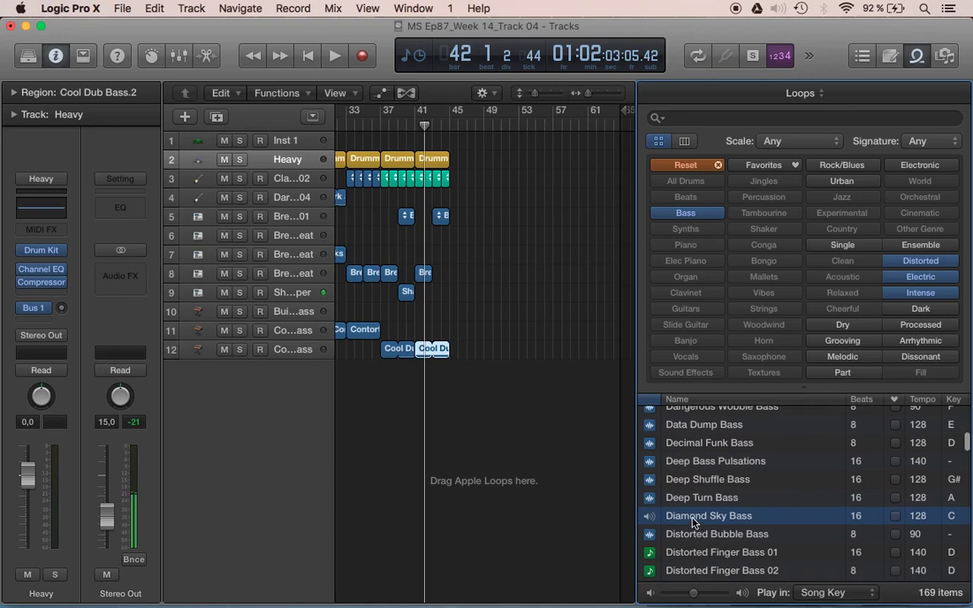
Add the Diamond Sky Bass loop on a new track at bar 41 and mark the loop as a favorite.
{"action": "left_click_drag", "start_coordinate": [693, 522], "coordinate": [414, 418]}
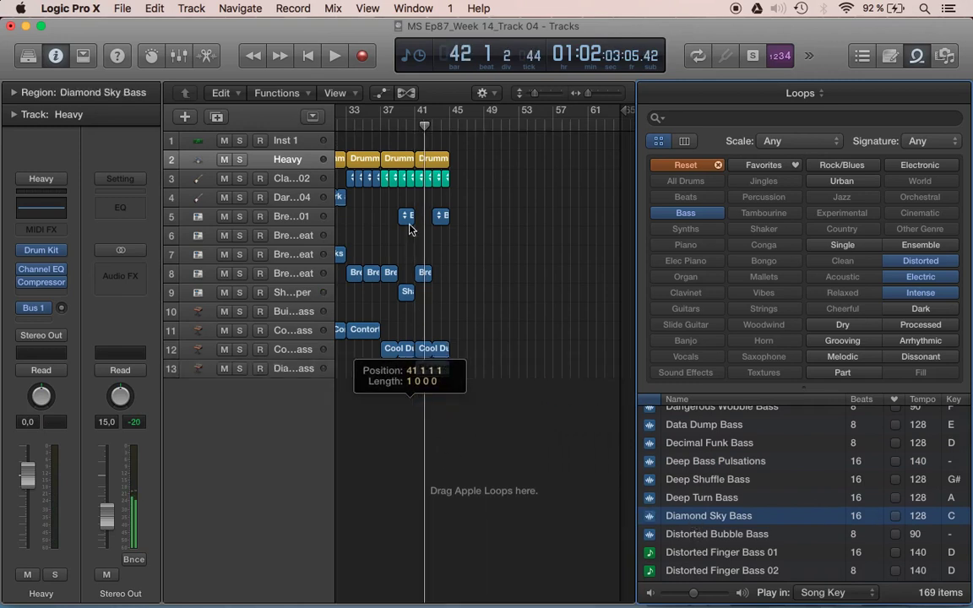
{"action": "key", "text": "space"}
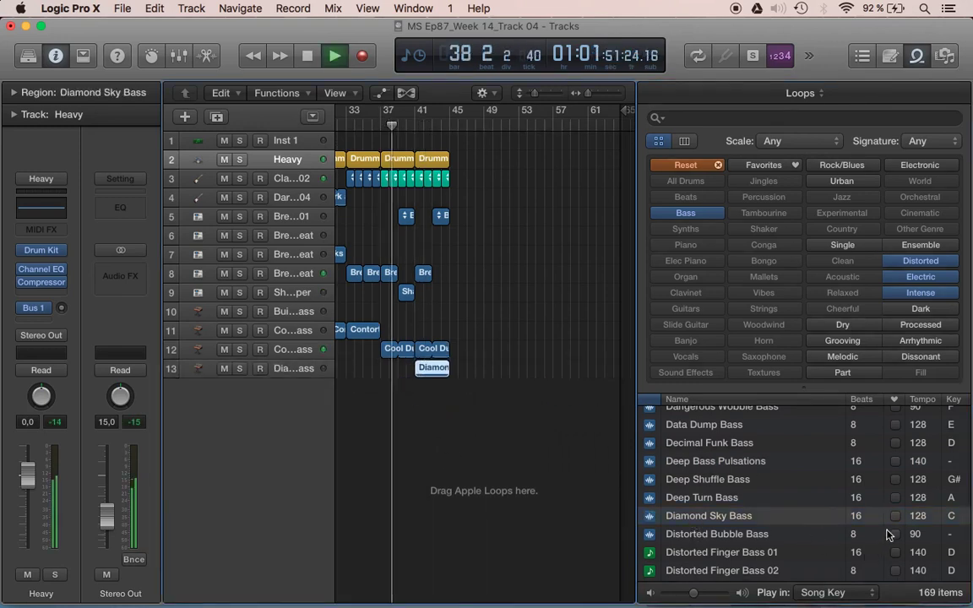
{"action": "left_click", "coordinate": [896, 516]}
{"action": "scroll", "coordinate": [789, 508], "scroll_direction": "up", "scroll_amount": 5}
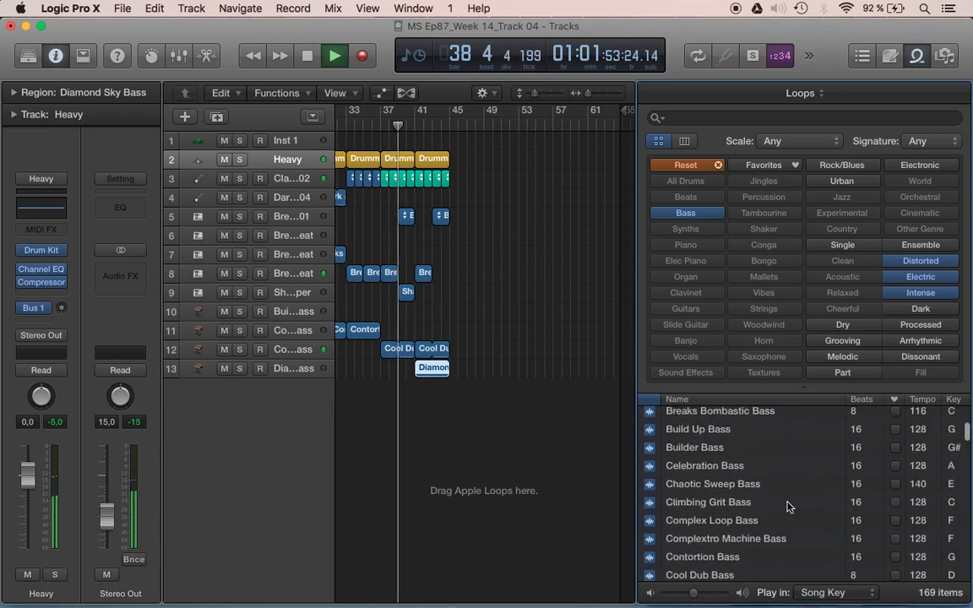
Mark the Cool Dub Bass and Contortion Bass loops as favorites.
{"action": "scroll", "coordinate": [788, 507], "scroll_direction": "down", "scroll_amount": 3}
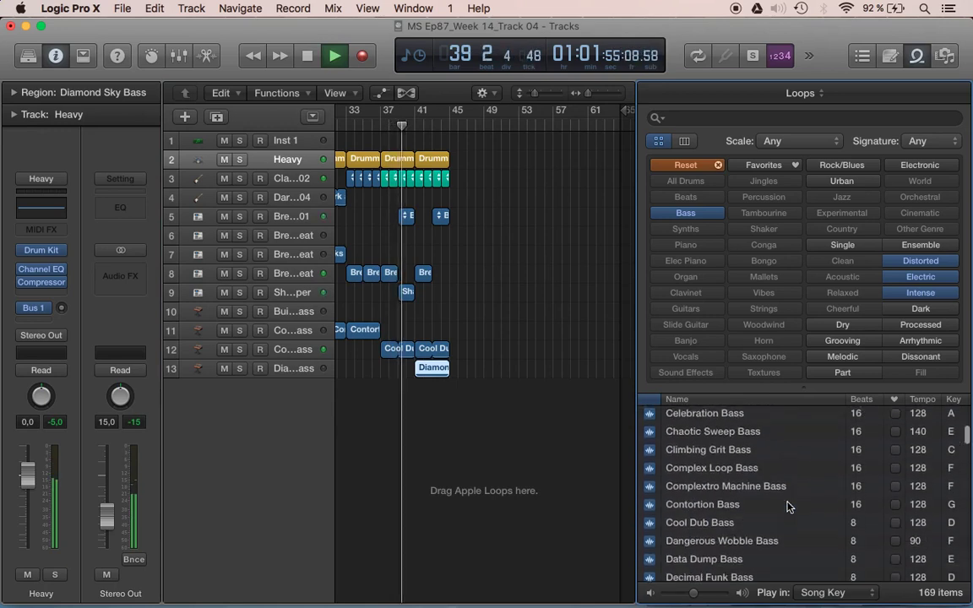
{"action": "left_click", "coordinate": [896, 515]}
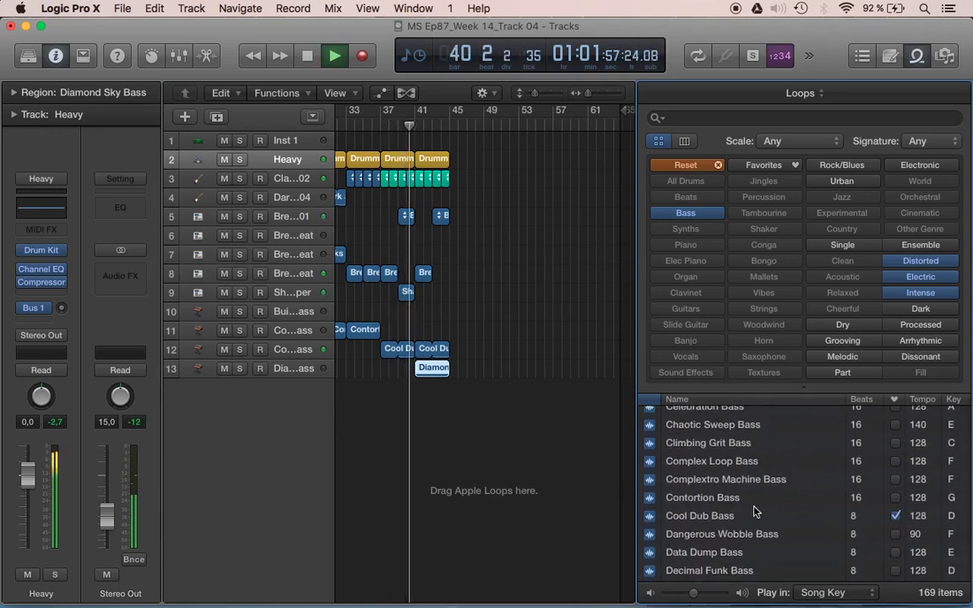
{"action": "left_click", "coordinate": [896, 498]}
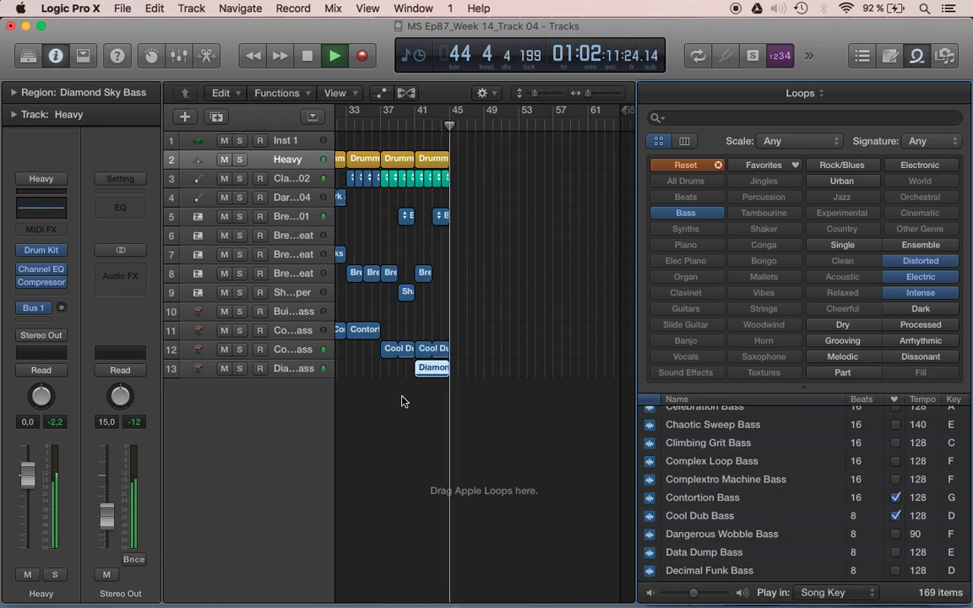
Delete the Diamond Sky Bass region at bar 41 and replay the ending from about bar 43.
{"action": "left_click", "coordinate": [427, 390]}
{"action": "left_click", "coordinate": [436, 375]}
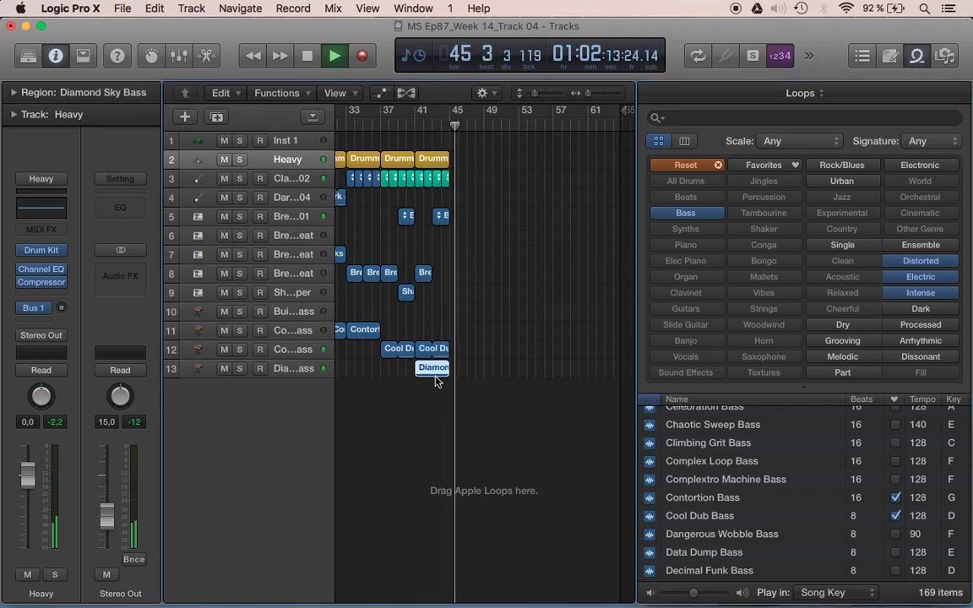
{"action": "key", "text": "Delete"}
{"action": "left_click", "coordinate": [431, 125]}
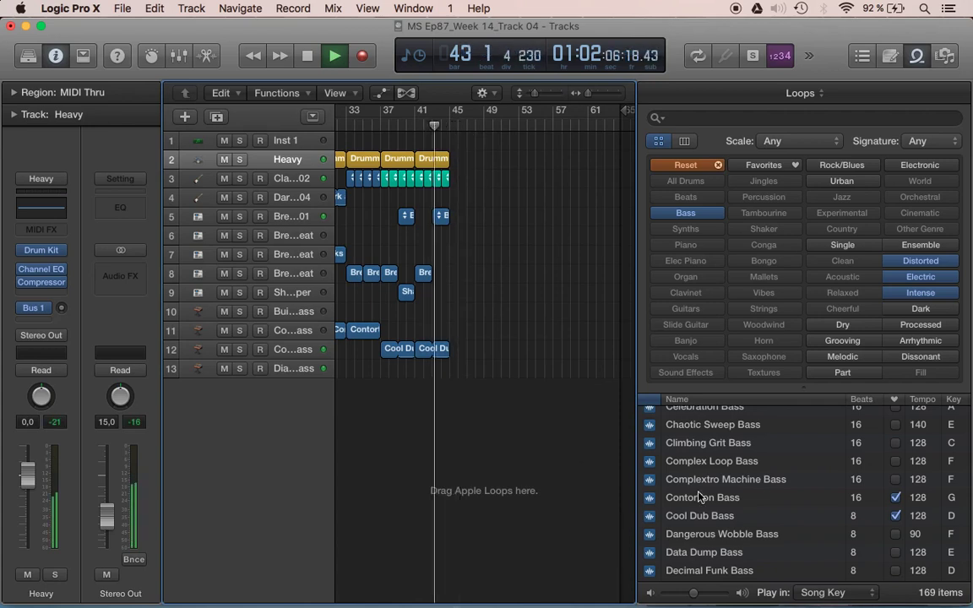
Find the DnB Minimal Bass loop among the distorted bass loops and audition it alongside the playing arrangement.
{"action": "scroll", "coordinate": [730, 465], "scroll_direction": "down", "scroll_amount": 10}
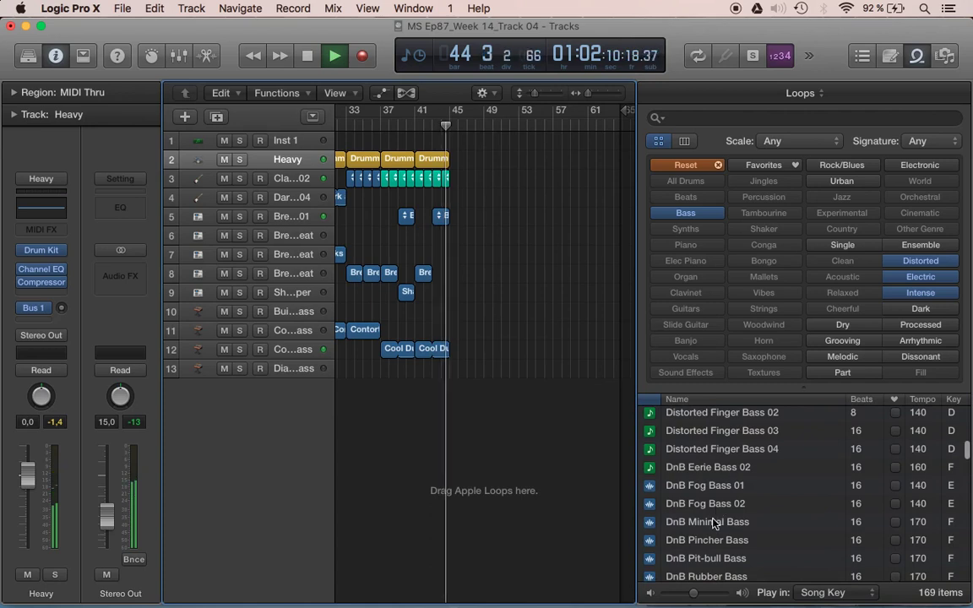
{"action": "left_click", "coordinate": [714, 523]}
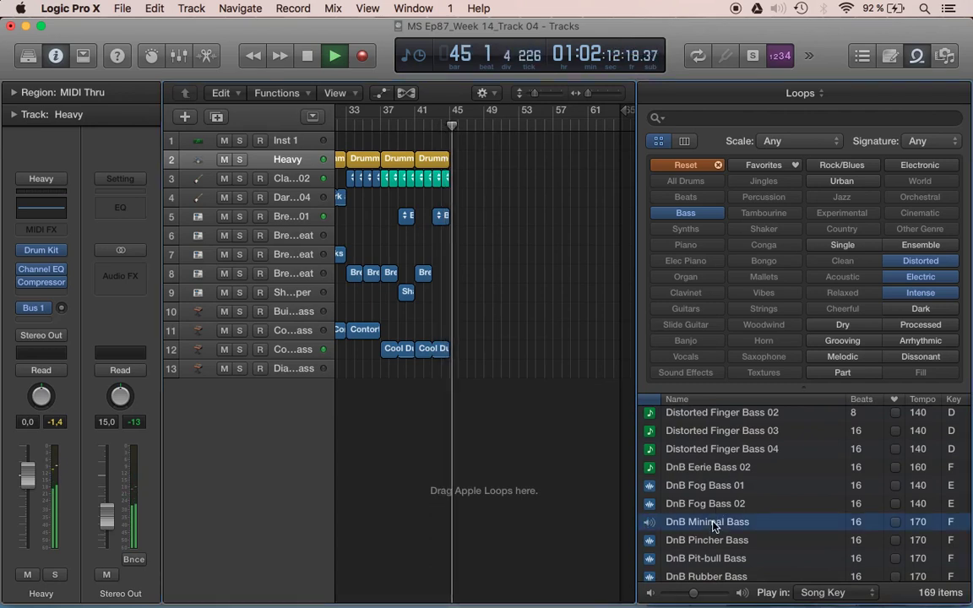
{"action": "scroll", "coordinate": [548, 458], "scroll_direction": "left", "scroll_amount": 3}
{"action": "scroll", "coordinate": [549, 458], "scroll_direction": "down", "scroll_amount": 5}
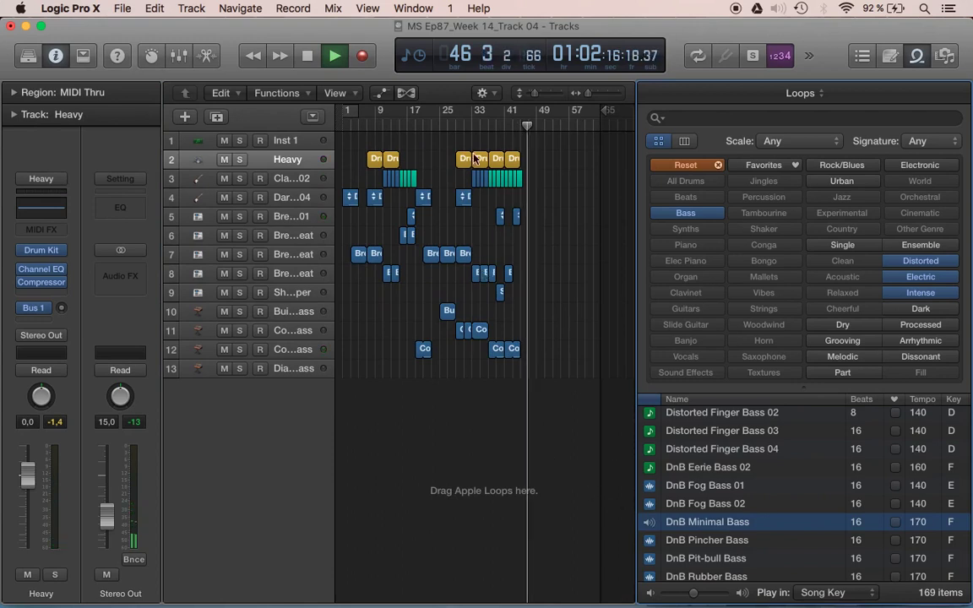
{"action": "left_click", "coordinate": [626, 551]}
{"action": "left_click", "coordinate": [684, 525]}
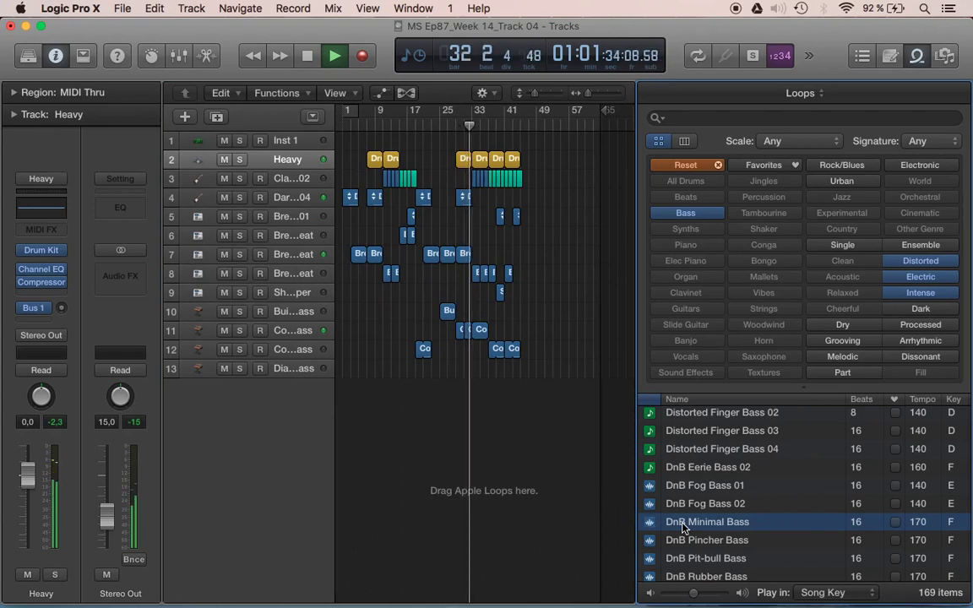
Close the loop browser and set the cycle range to run from bar 1 to bar 47.
{"action": "left_click", "coordinate": [919, 57]}
{"action": "scroll", "coordinate": [503, 178], "scroll_direction": "up", "scroll_amount": 5}
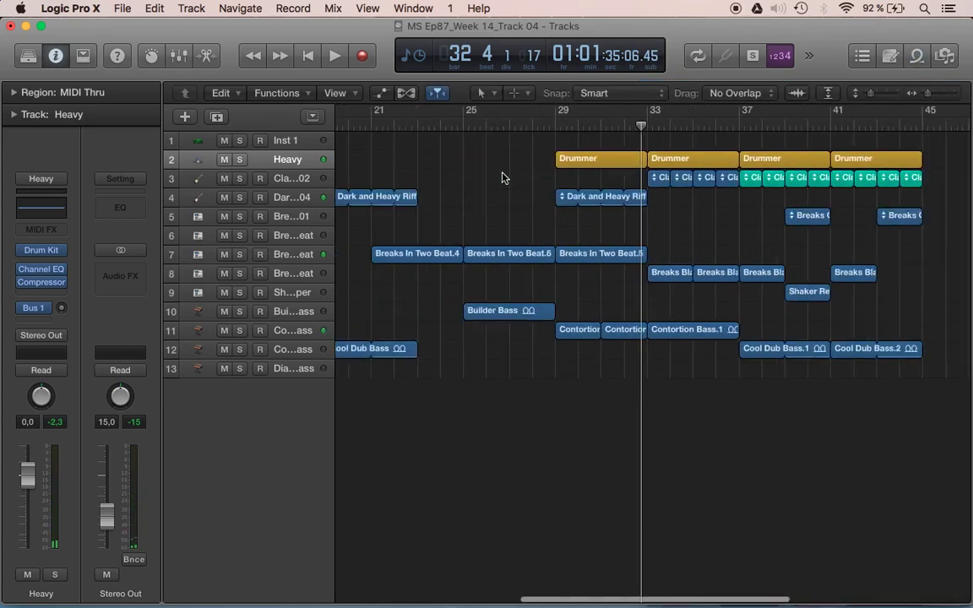
{"action": "left_click", "coordinate": [724, 125]}
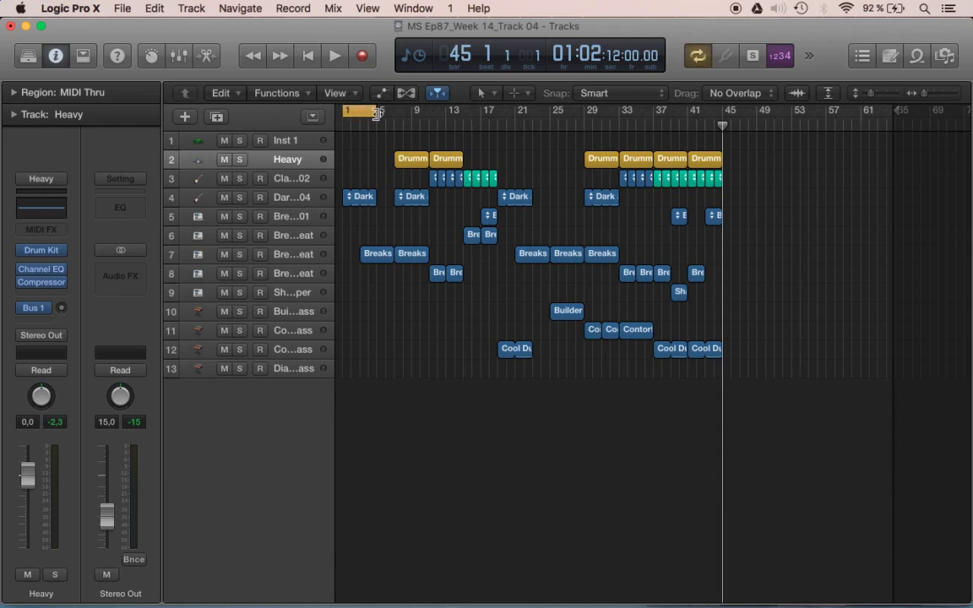
{"action": "left_click_drag", "start_coordinate": [378, 114], "coordinate": [745, 131]}
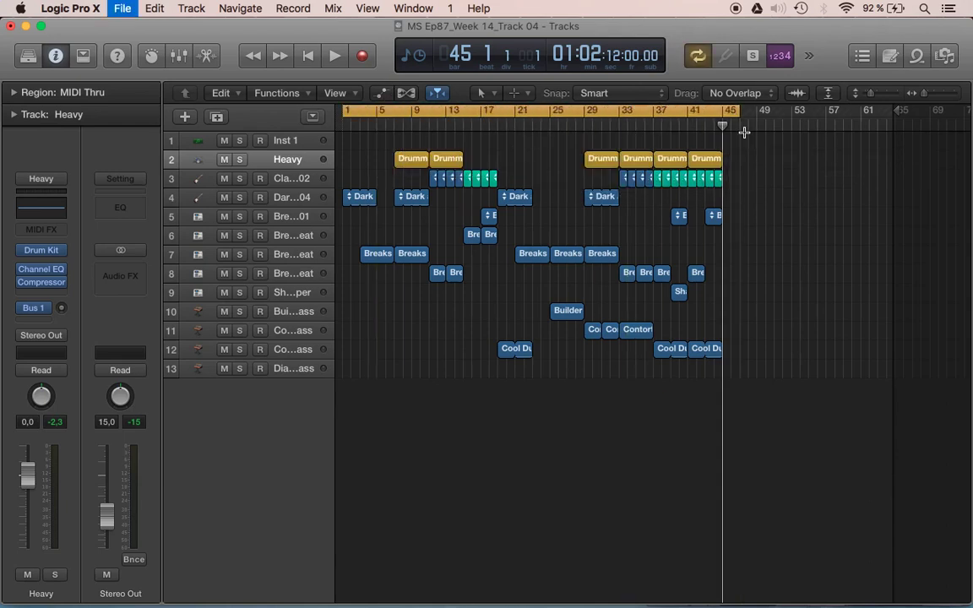
Play the whole arrangement from bar 1 within the cycle range.
{"action": "key", "text": "super+Tab"}
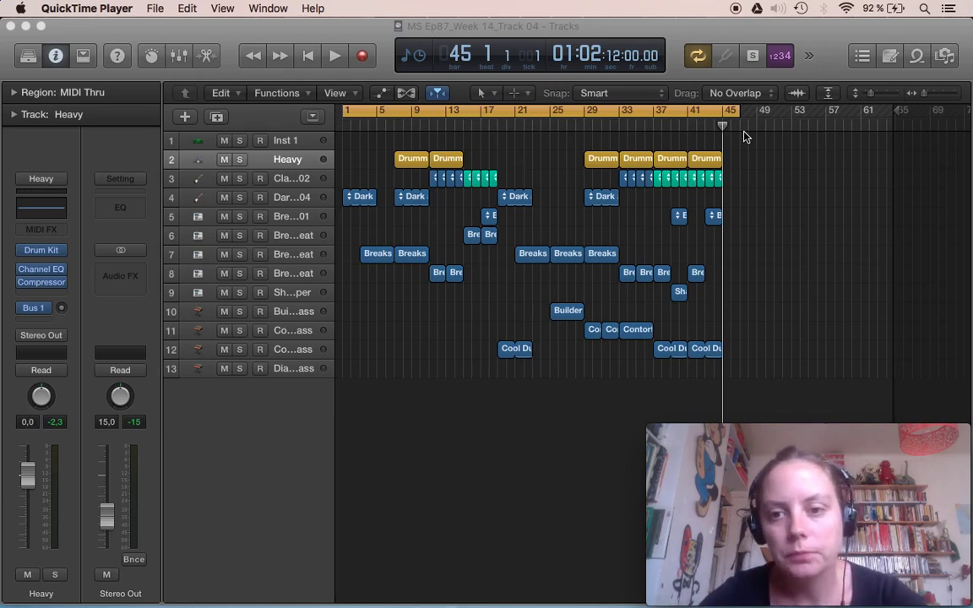
{"action": "key", "text": "super+Tab"}
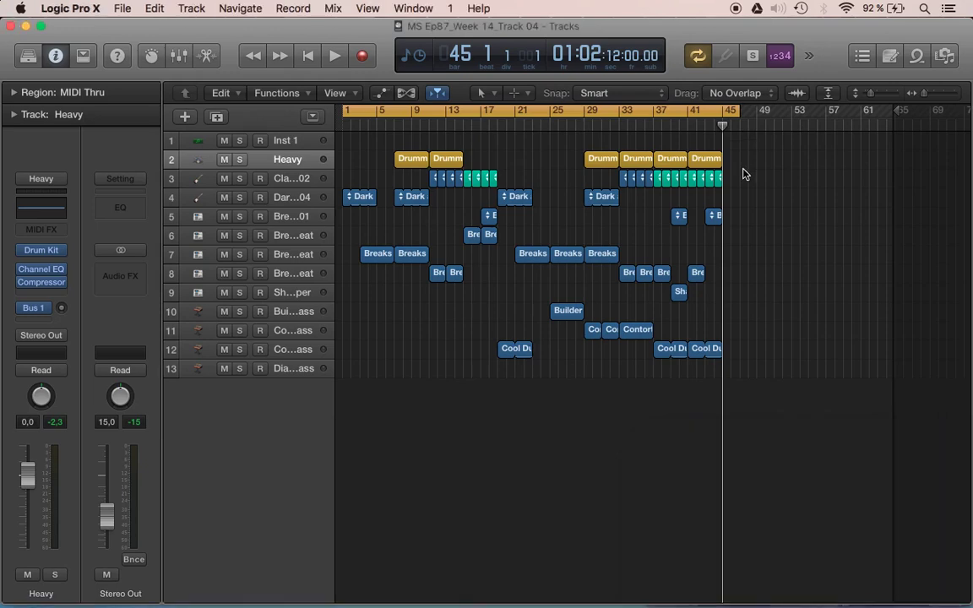
{"action": "key", "text": "space"}
{"action": "key", "text": "super+Tab"}
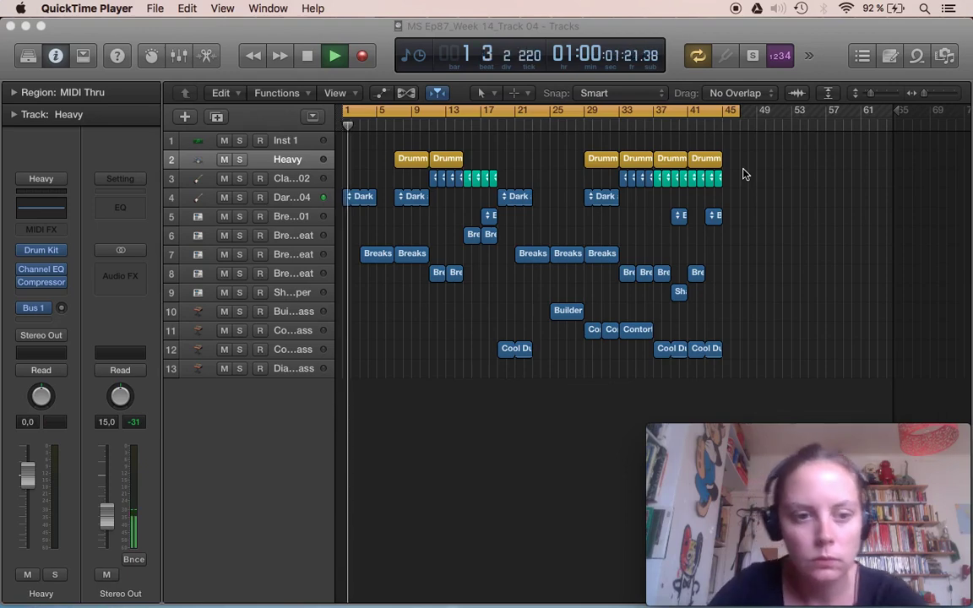
Set the Stereo Out volume to 0 dB while the arrangement plays.
{"action": "double_click", "coordinate": [110, 423]}
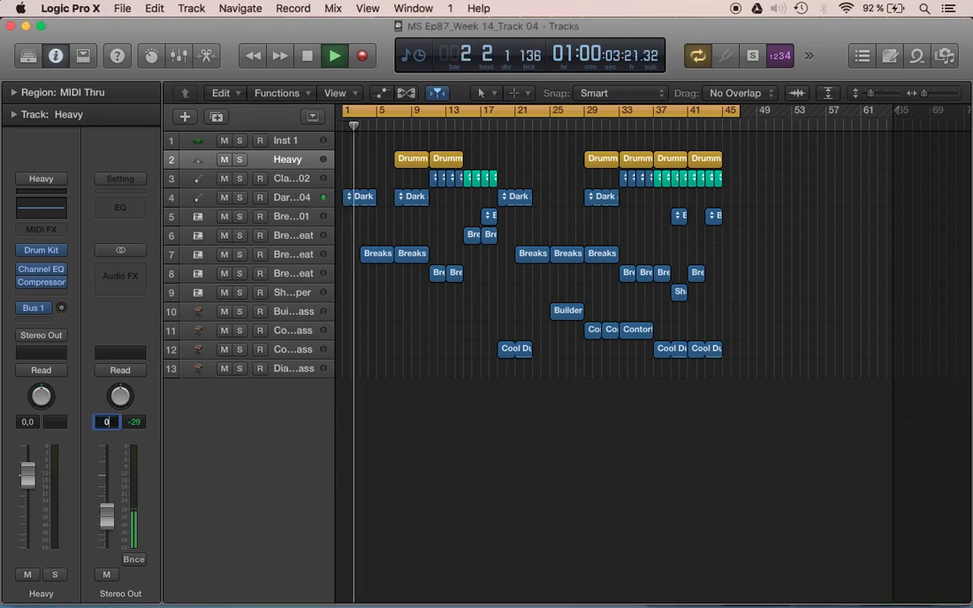
{"action": "type", "text": "0"}
{"action": "key", "text": "Return"}
{"action": "key", "text": "super+Tab"}
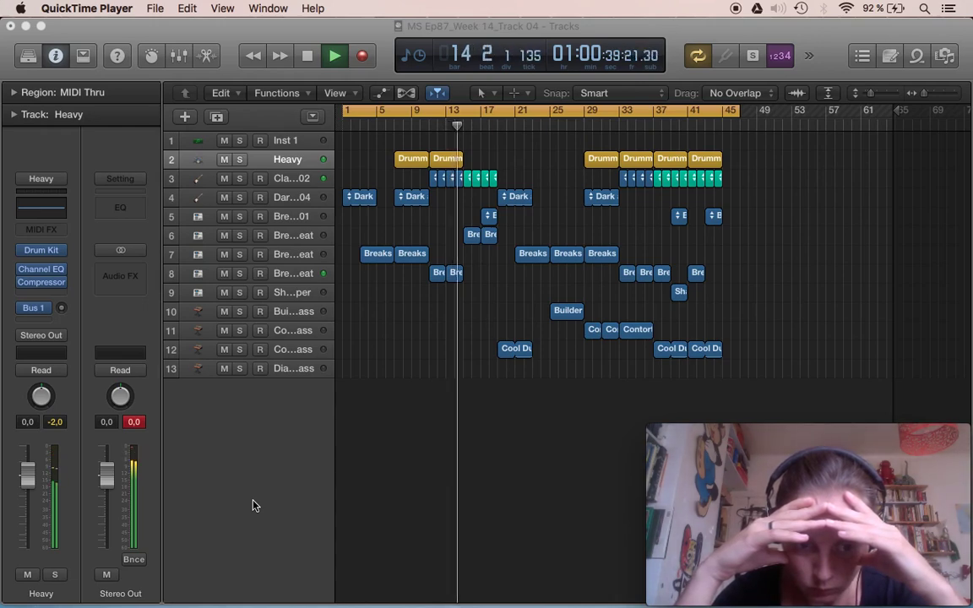
Reset the Stereo Out peak reading and lower the channel's volume in two stages to -10.6 dB.
{"action": "left_click_drag", "start_coordinate": [106, 475], "coordinate": [106, 485]}
{"action": "left_click", "coordinate": [136, 422]}
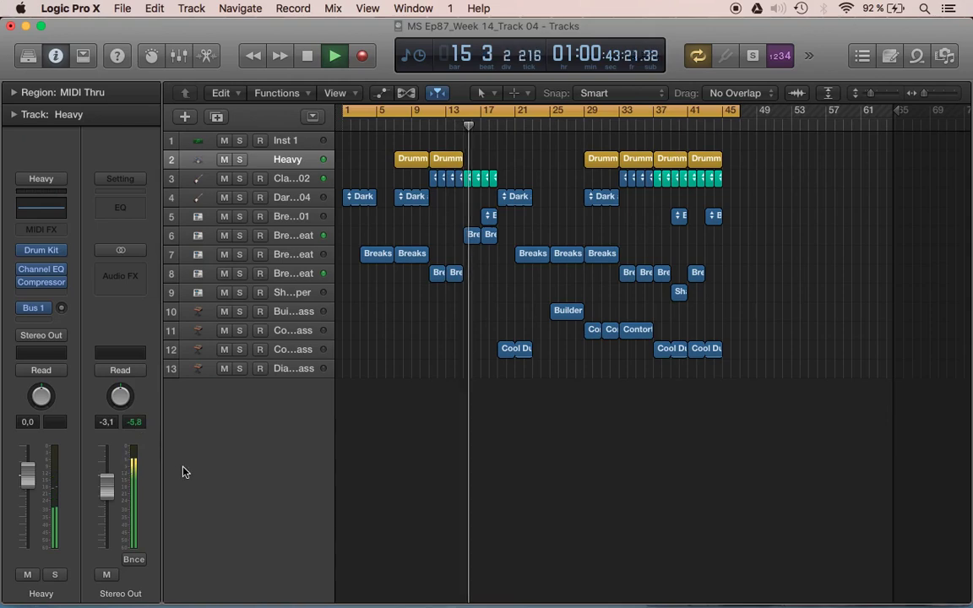
{"action": "key", "text": "super+Tab"}
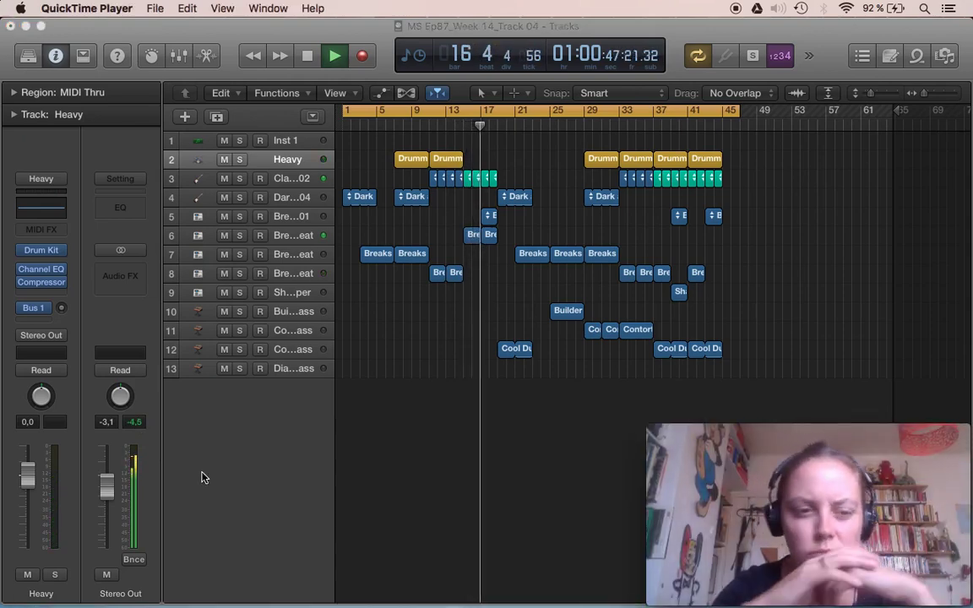
{"action": "mouse_move", "coordinate": [97, 492]}
{"action": "left_mouse_down"}
{"action": "mouse_move", "coordinate": [107, 517]}
{"action": "mouse_move", "coordinate": [106, 506]}
{"action": "left_mouse_up"}
{"action": "key", "text": "super+Tab"}
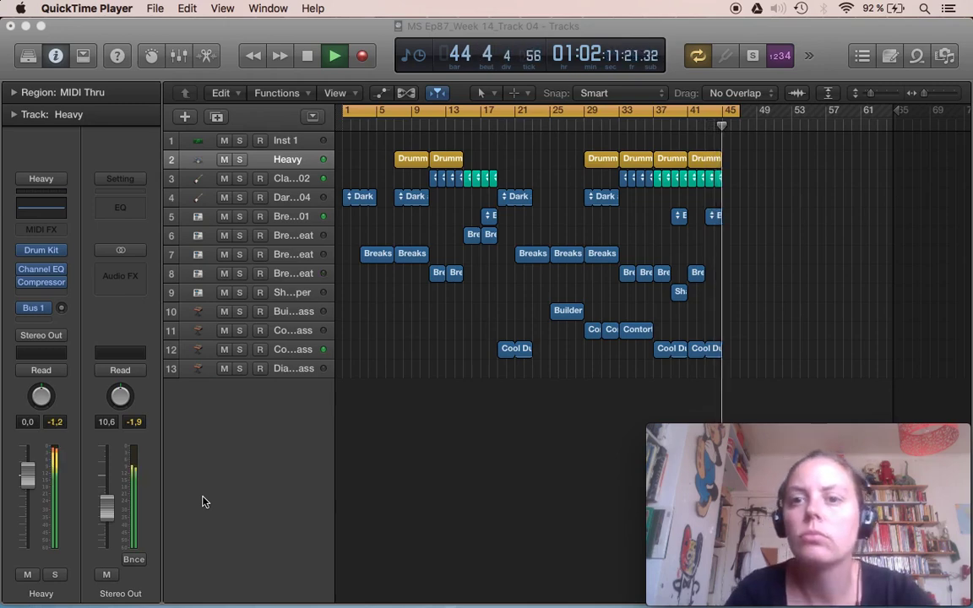
Stop playback and shorten the cycle range by one bar so that it ends at bar 46.
{"action": "left_click", "coordinate": [314, 67]}
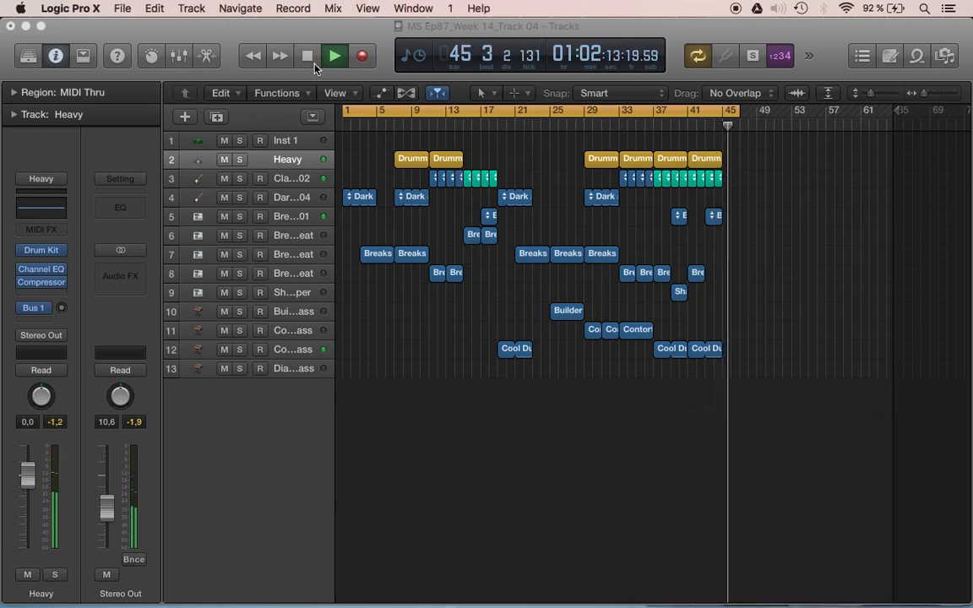
{"action": "left_click", "coordinate": [311, 61]}
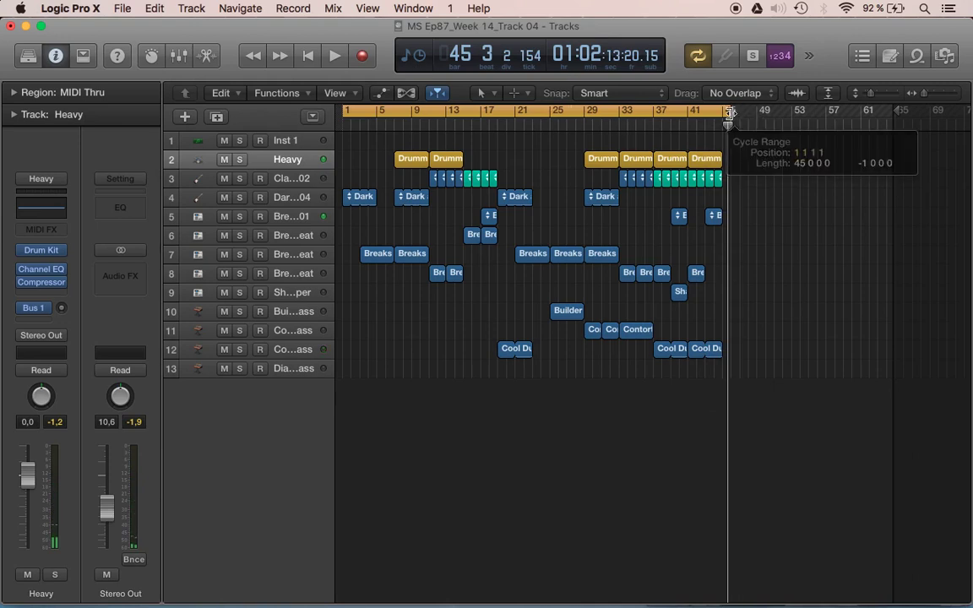
{"action": "key", "text": "super+Tab"}
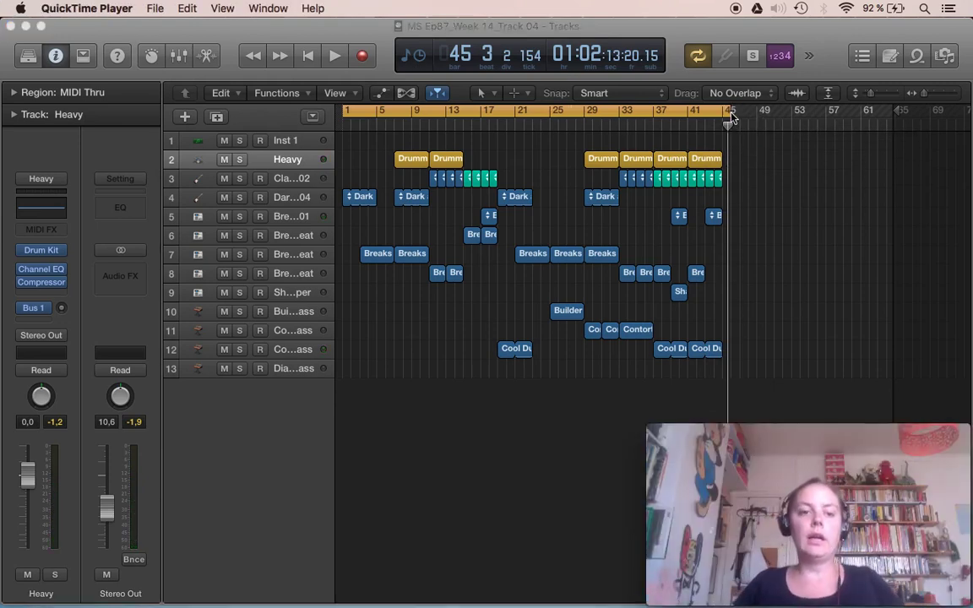